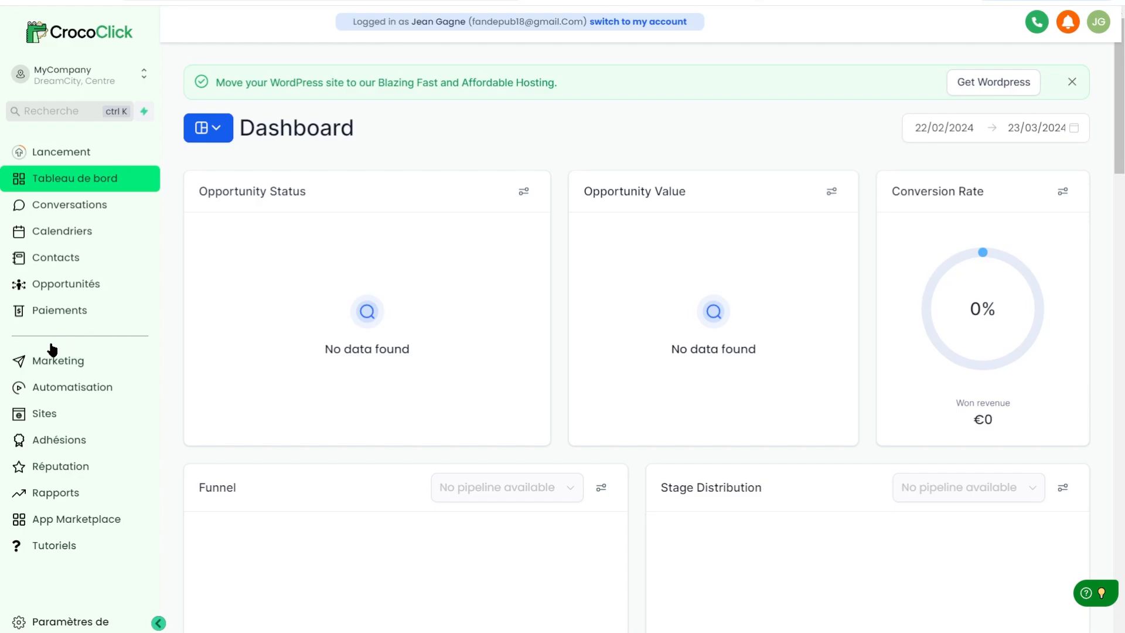
Open the Marketing section from the dashboard and reveal its email options.
{"action": "left_click", "coordinate": [53, 370]}
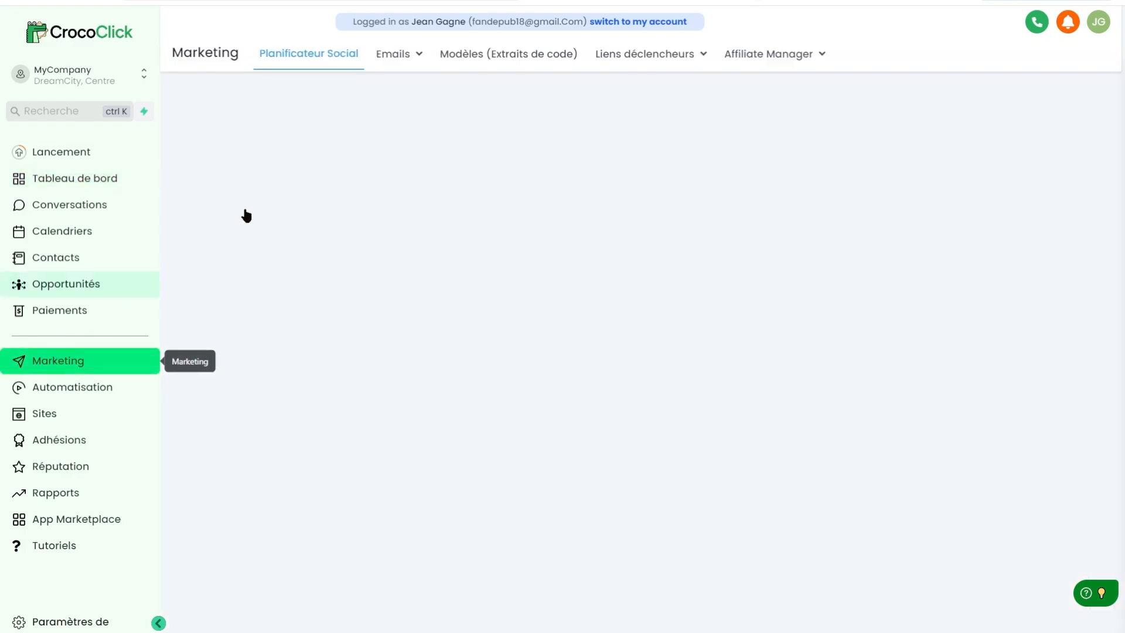
{"action": "left_click", "coordinate": [401, 55]}
Open Emails > Campagnes to list the single untitled draft campaign.
{"action": "left_click", "coordinate": [390, 56]}
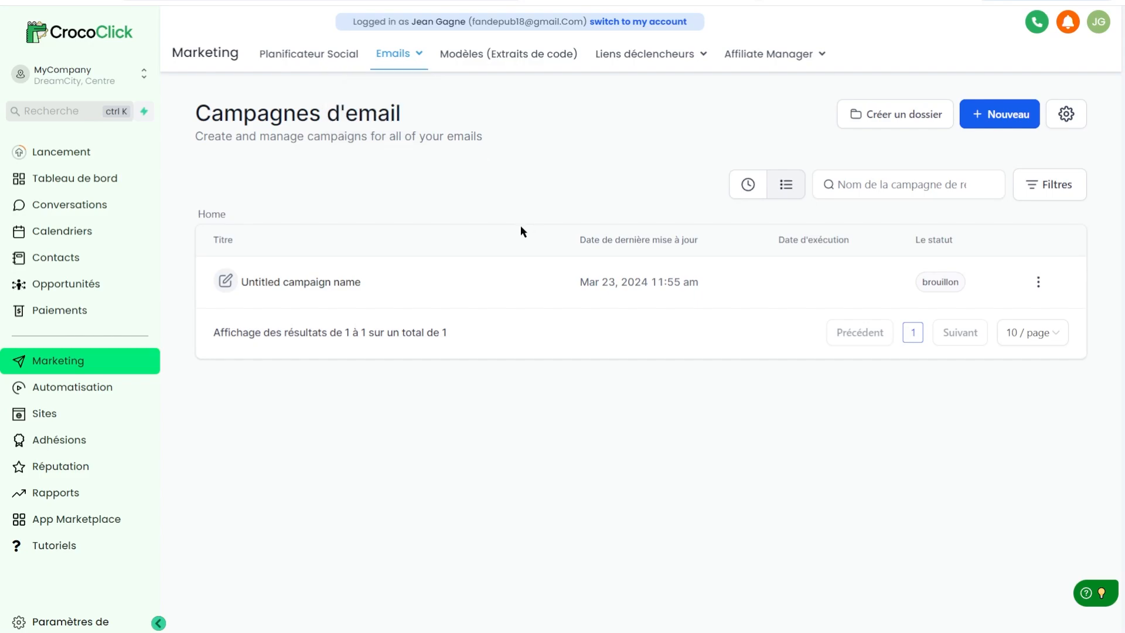
Go to Emails > Modèles and bring up the + Nouveau template options.
{"action": "mouse_move", "coordinate": [372, 68]}
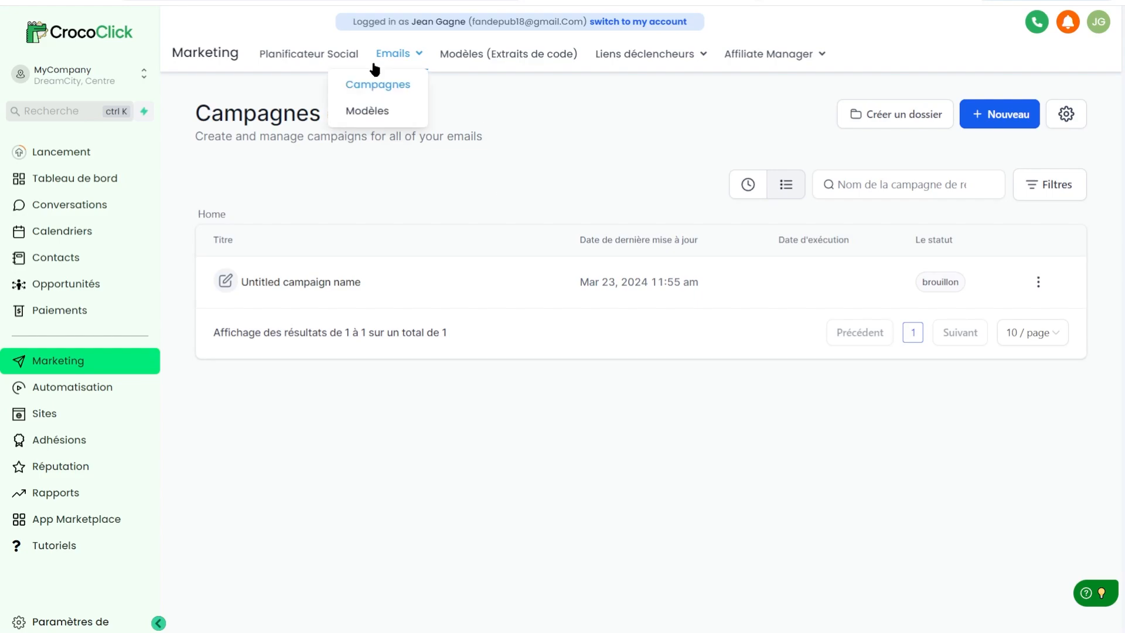
{"action": "left_click", "coordinate": [367, 112]}
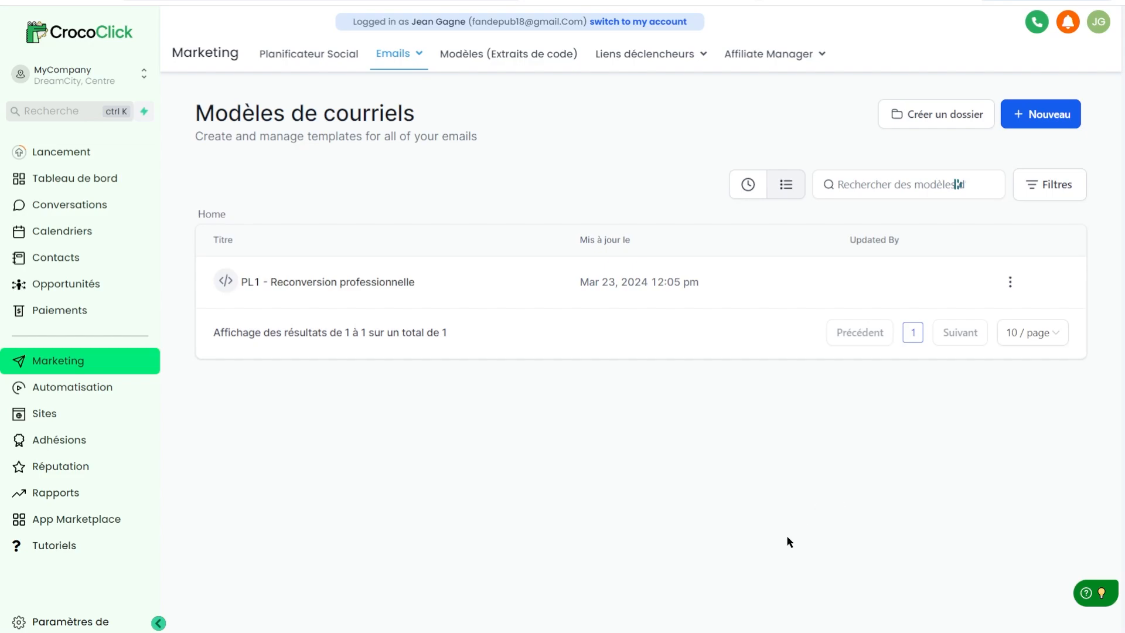
{"action": "left_click", "coordinate": [1058, 115]}
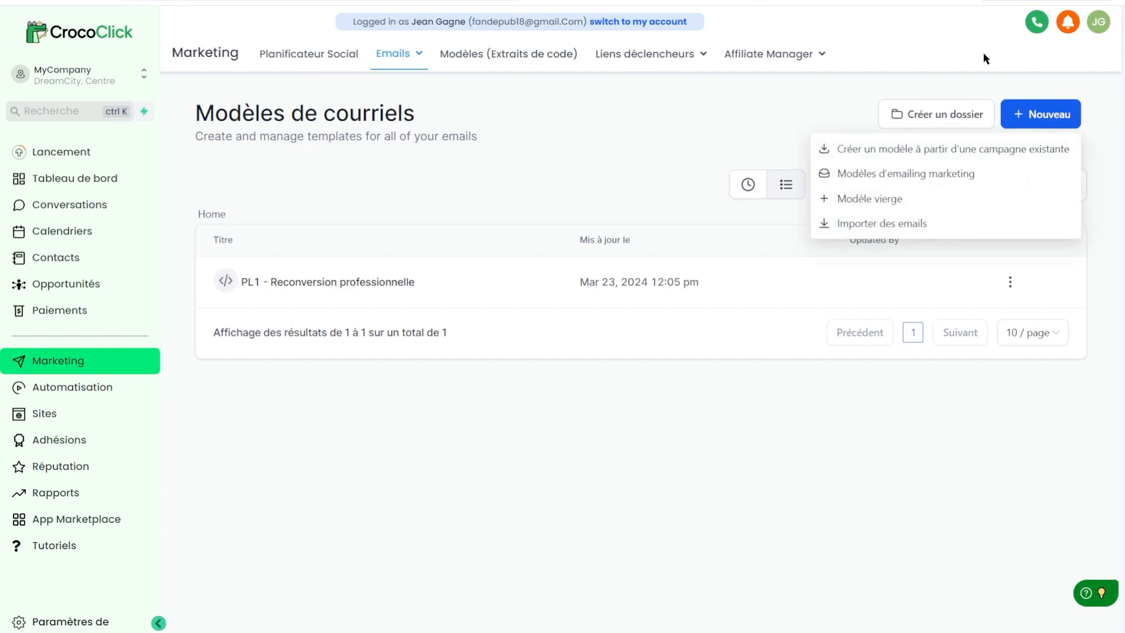
{"action": "left_click", "coordinate": [954, 174]}
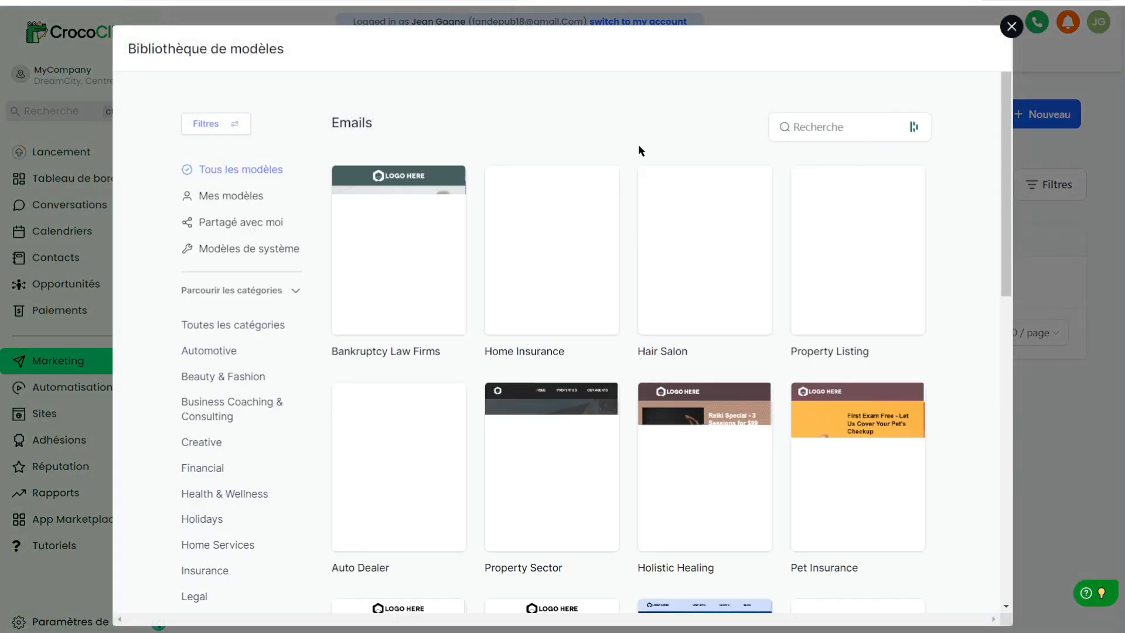
{"action": "scroll", "coordinate": [703, 375], "scroll_direction": "down", "scroll_amount": 8}
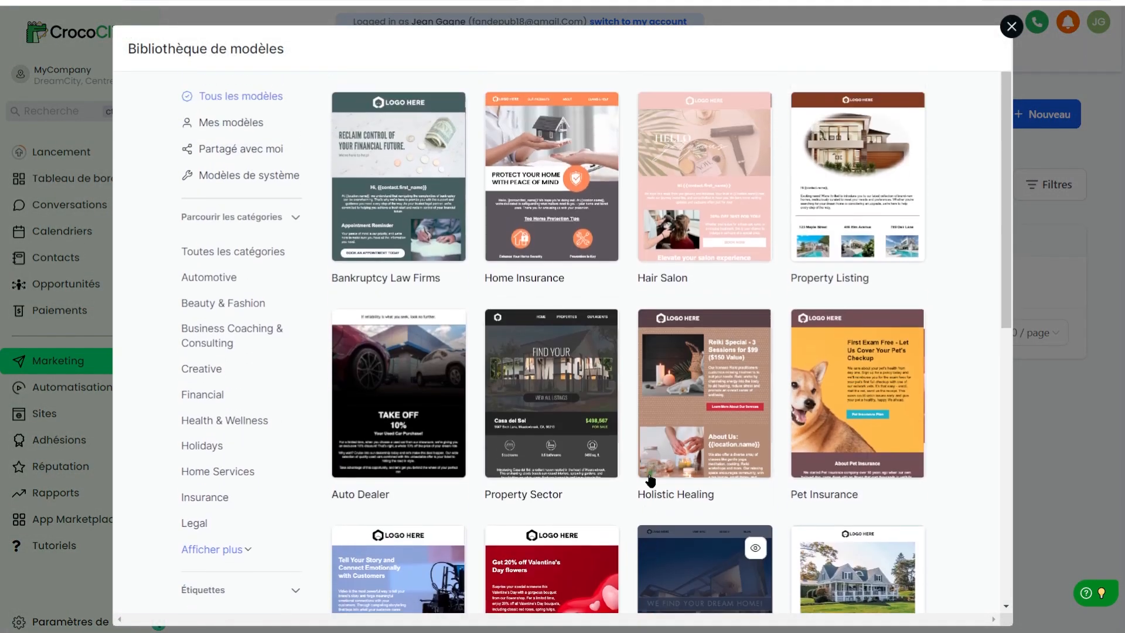
{"action": "scroll", "coordinate": [795, 476], "scroll_direction": "down", "scroll_amount": 4}
{"action": "scroll", "coordinate": [796, 476], "scroll_direction": "up", "scroll_amount": 13}
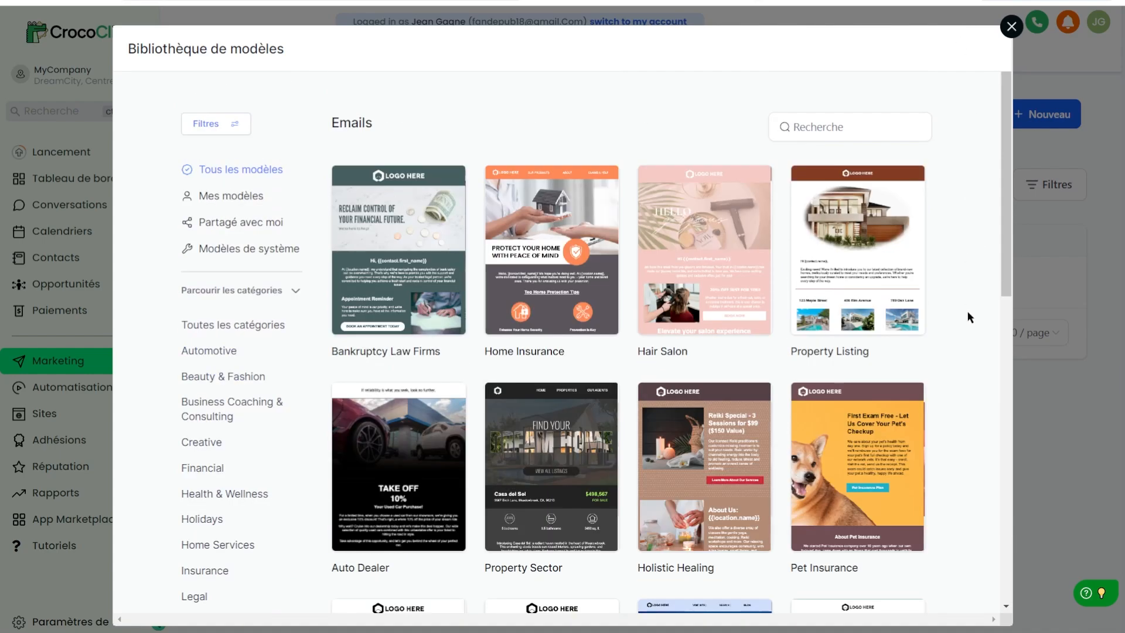
{"action": "left_click", "coordinate": [1010, 26]}
{"action": "left_click", "coordinate": [1042, 127]}
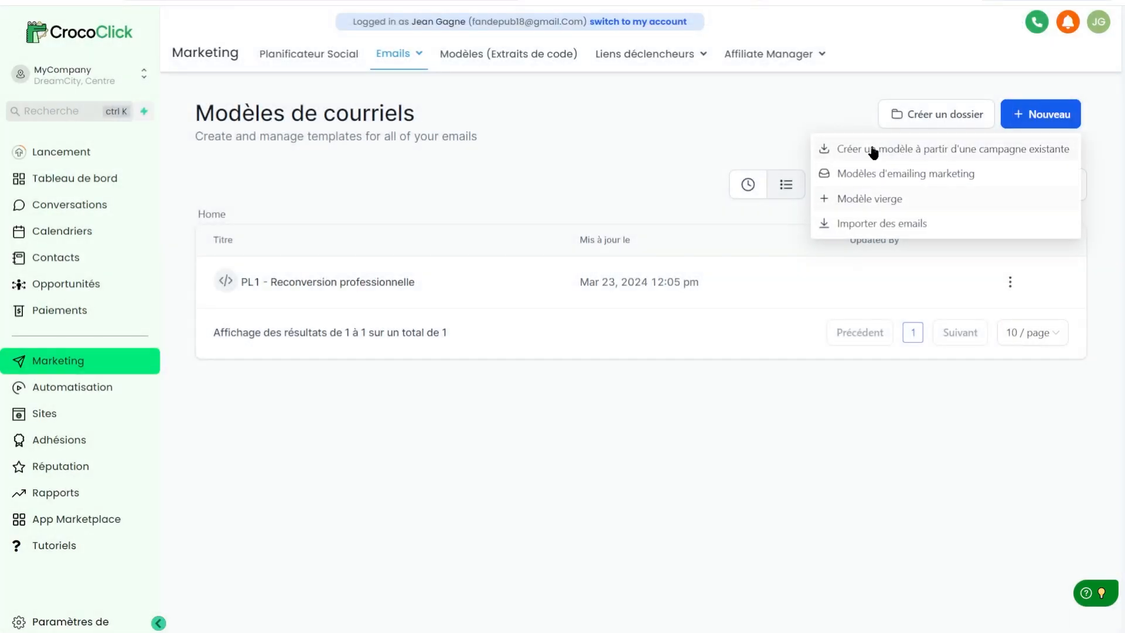
Start a Modèle vierge template in the Editeur de Design drag-and-drop builder.
{"action": "left_click", "coordinate": [891, 201]}
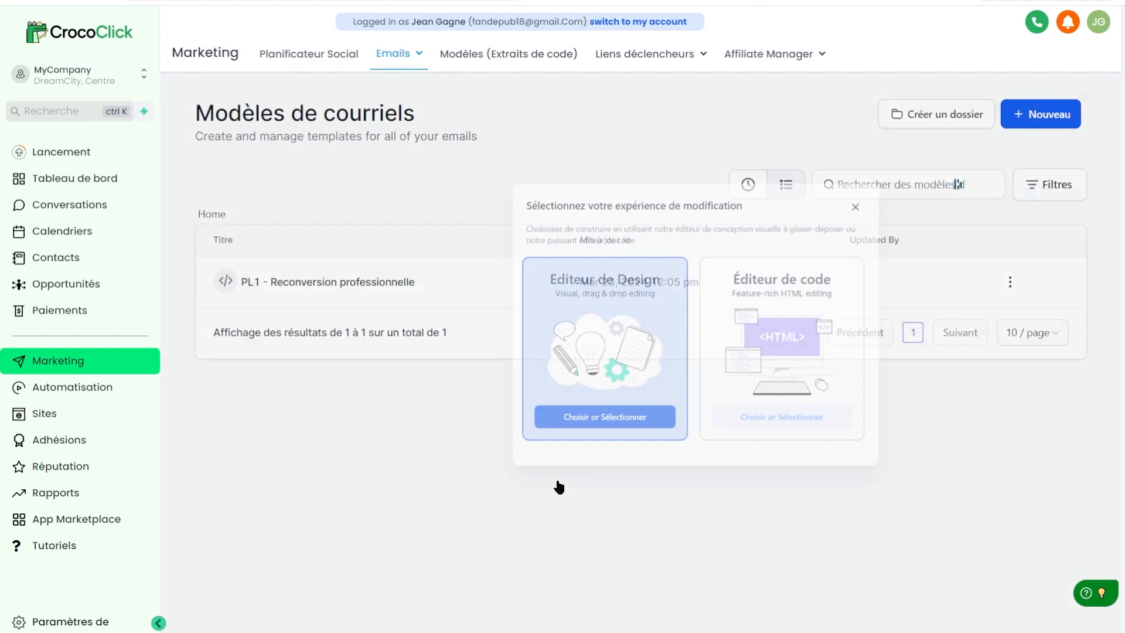
{"action": "left_click", "coordinate": [560, 482]}
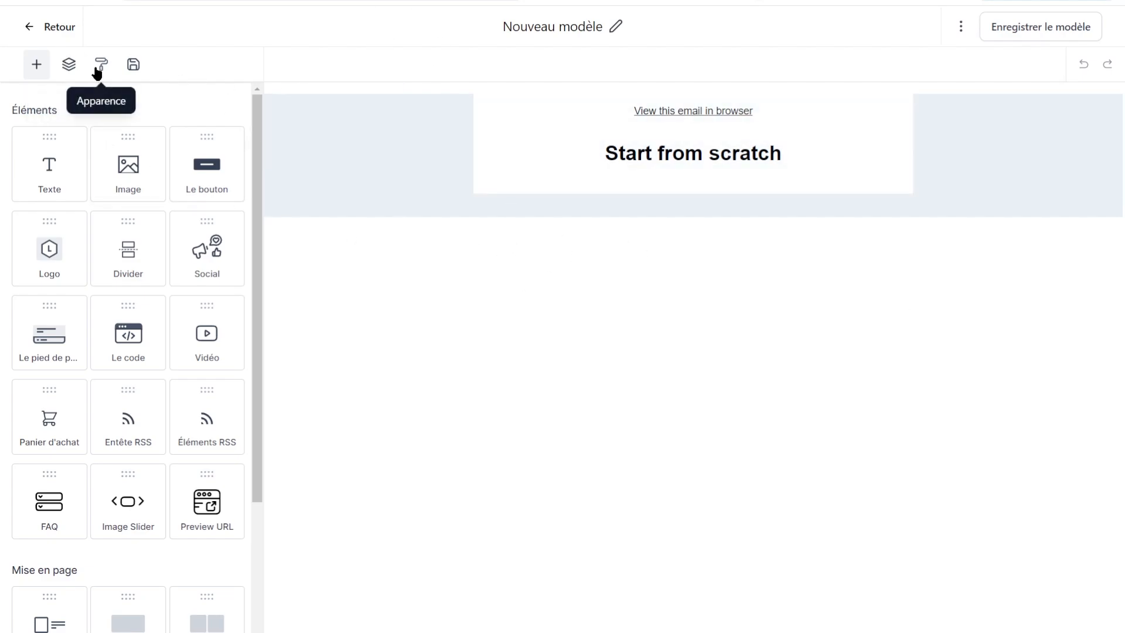
Set the template's Couleur de fond to white under Apparence > Modèle.
{"action": "left_click", "coordinate": [98, 68]}
{"action": "left_click", "coordinate": [39, 109]}
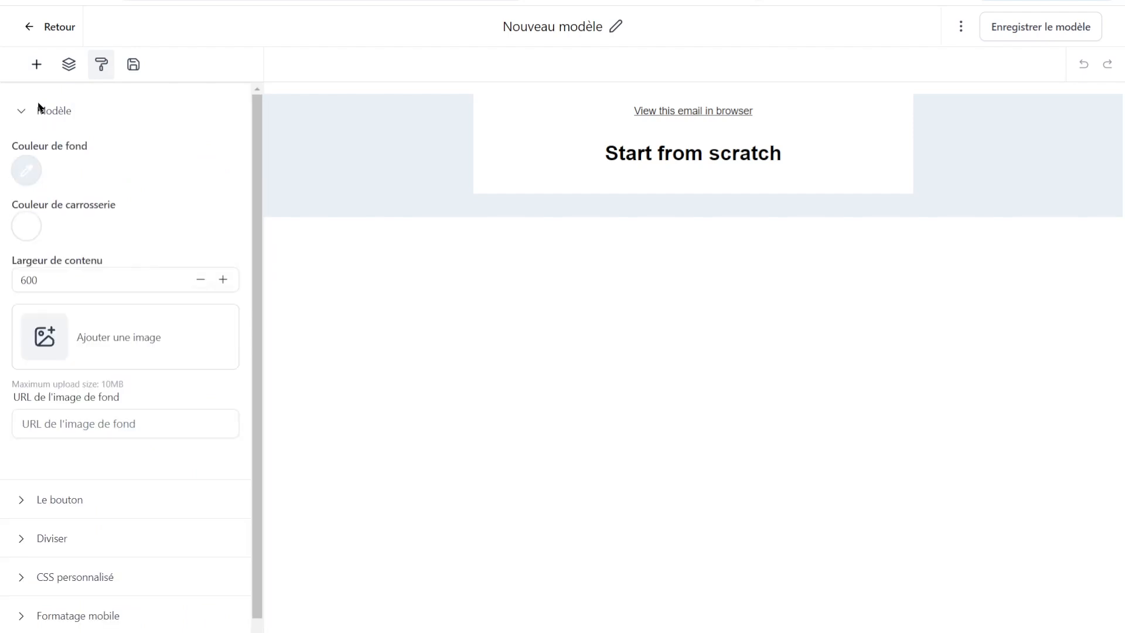
{"action": "left_click", "coordinate": [26, 171]}
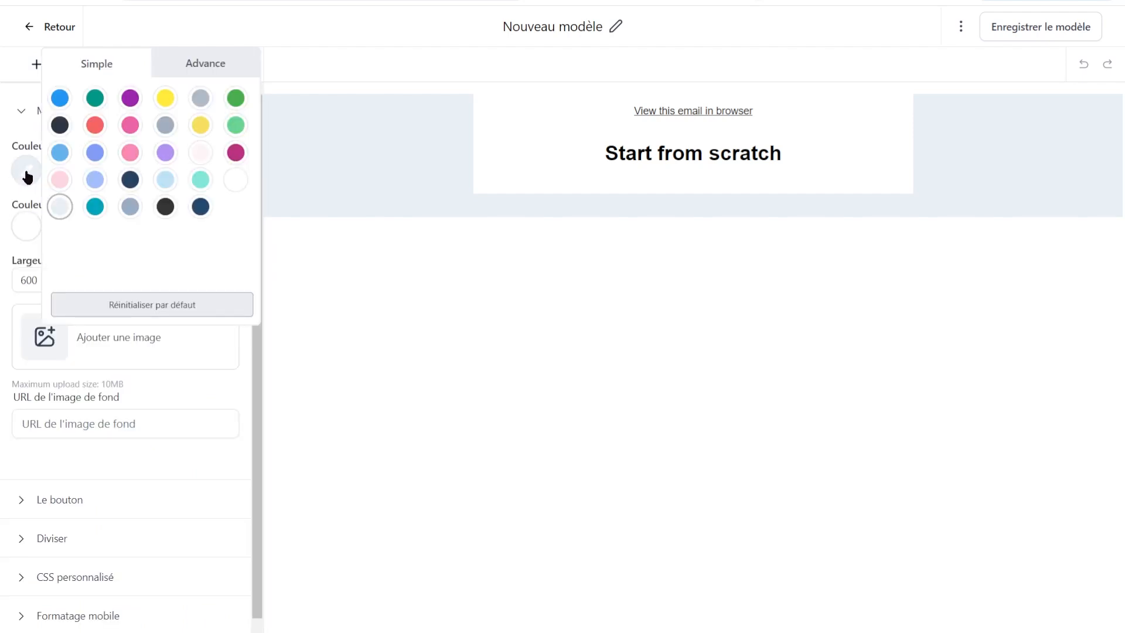
{"action": "left_click", "coordinate": [233, 186]}
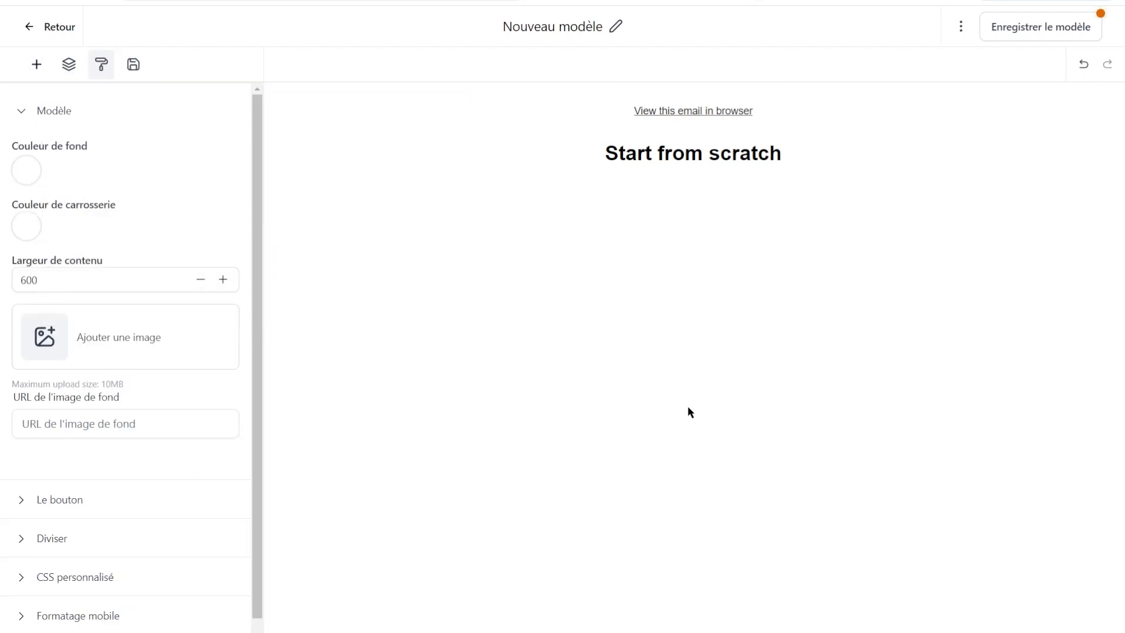
Delete both default blocks and drop a Texte block into the empty email.
{"action": "left_click", "coordinate": [36, 65]}
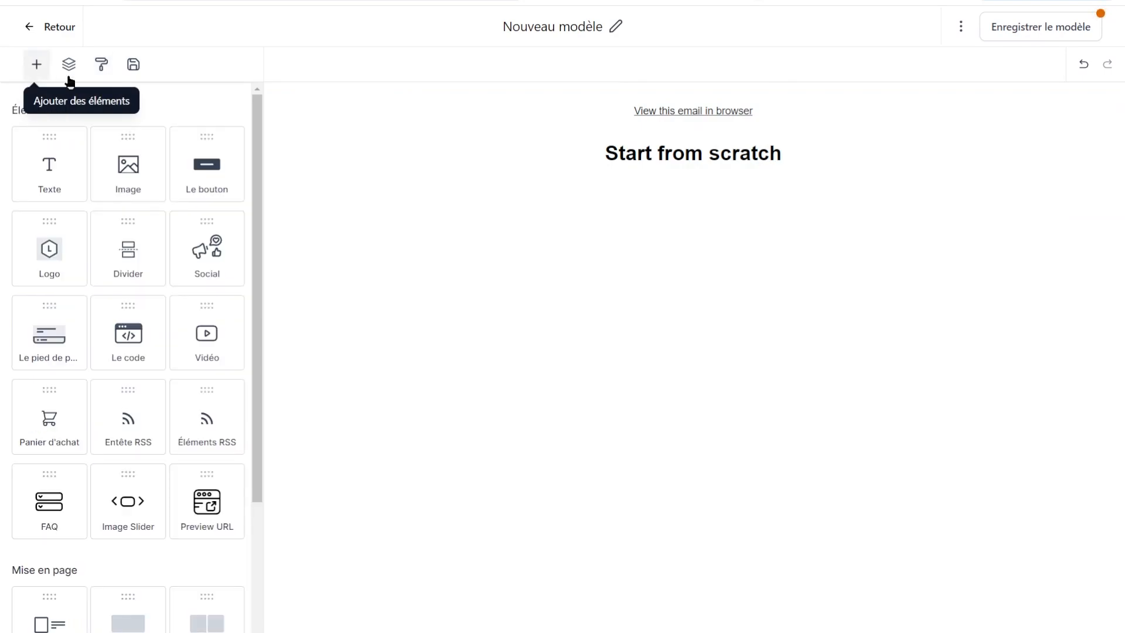
{"action": "mouse_move", "coordinate": [660, 165]}
{"action": "left_click", "coordinate": [767, 128]}
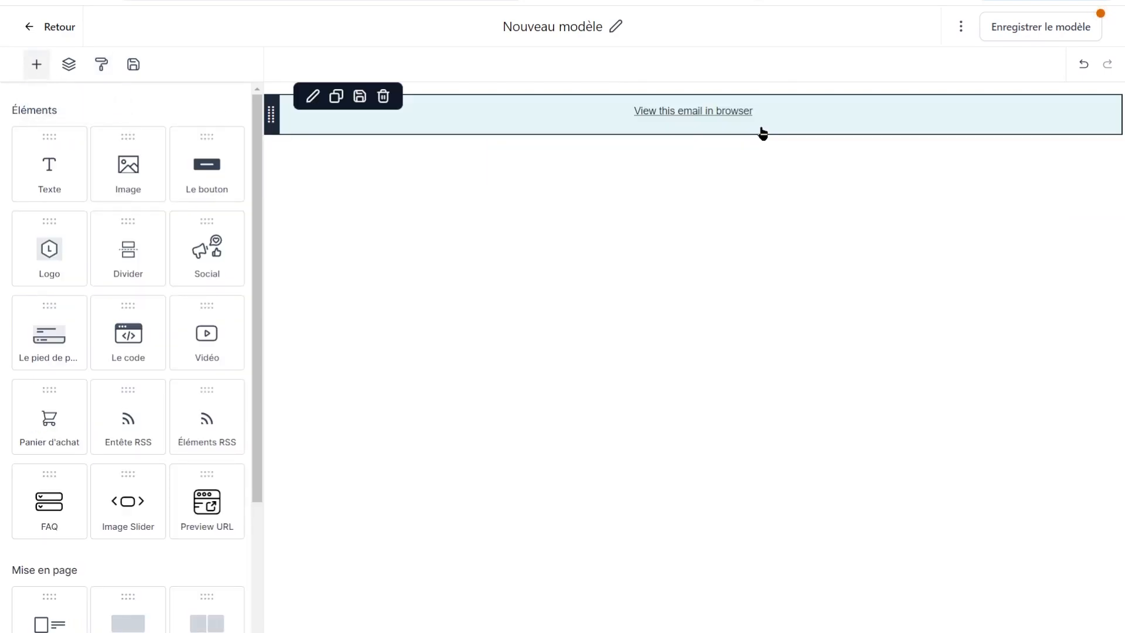
{"action": "left_click", "coordinate": [760, 105]}
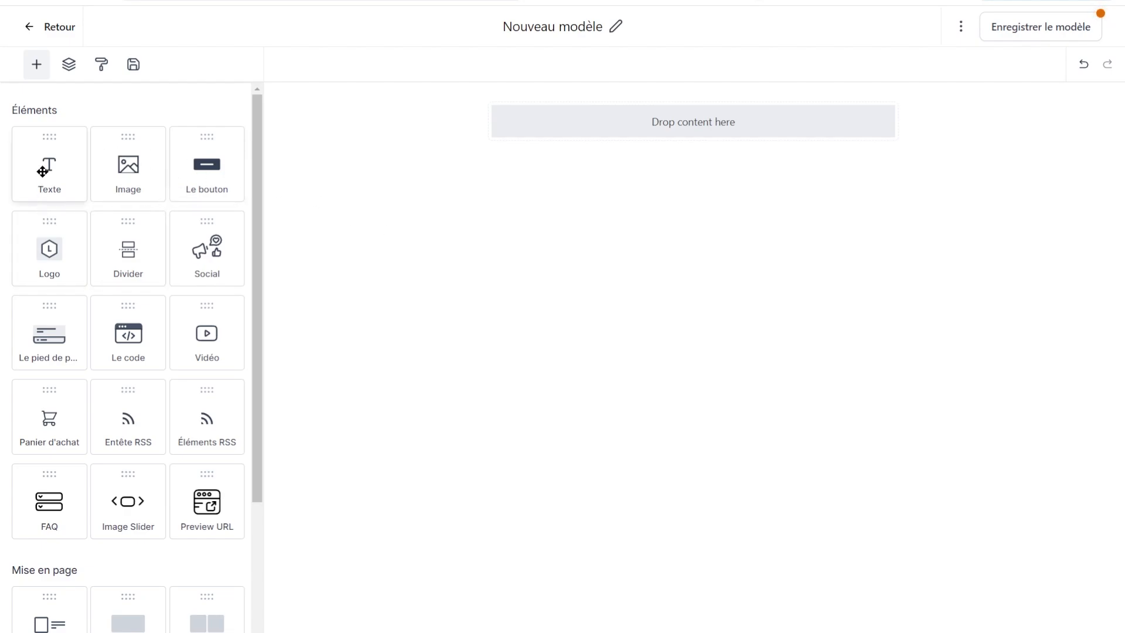
{"action": "left_click_drag", "start_coordinate": [49, 164], "coordinate": [670, 107]}
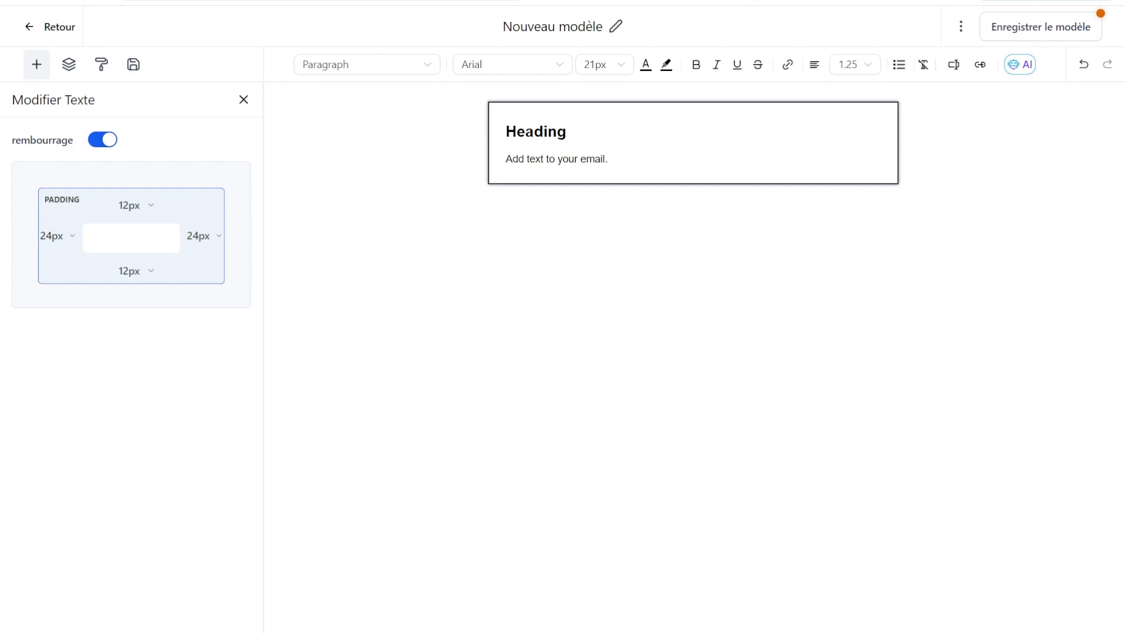
Try fonts on the text block, switching from Impact to Helvetica.
{"action": "double_click", "coordinate": [536, 130]}
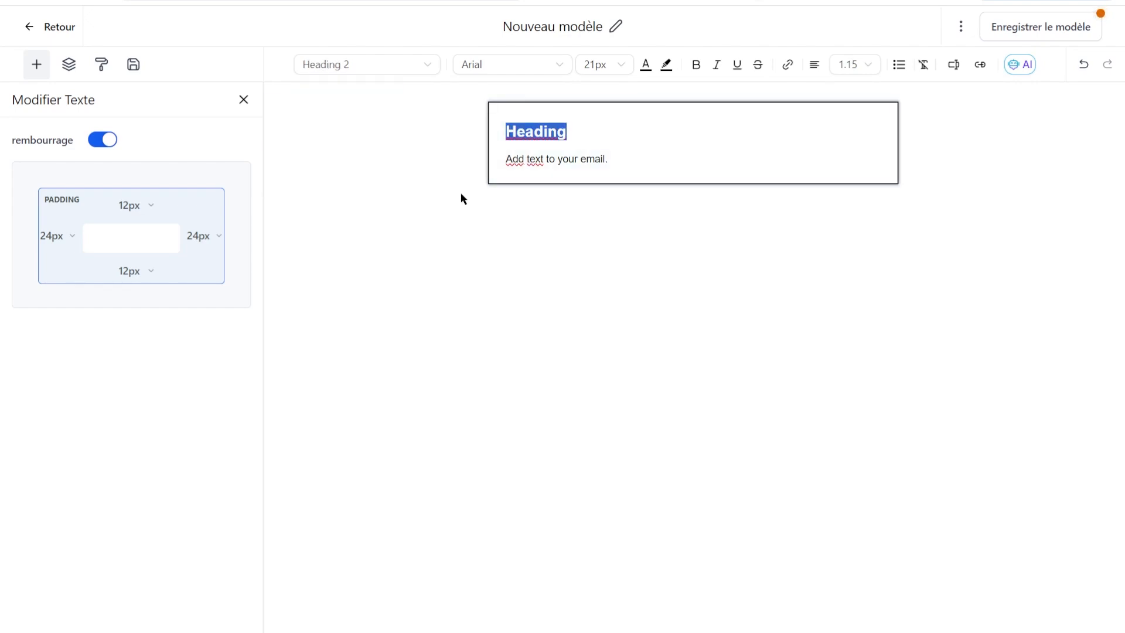
{"action": "left_click", "coordinate": [556, 63]}
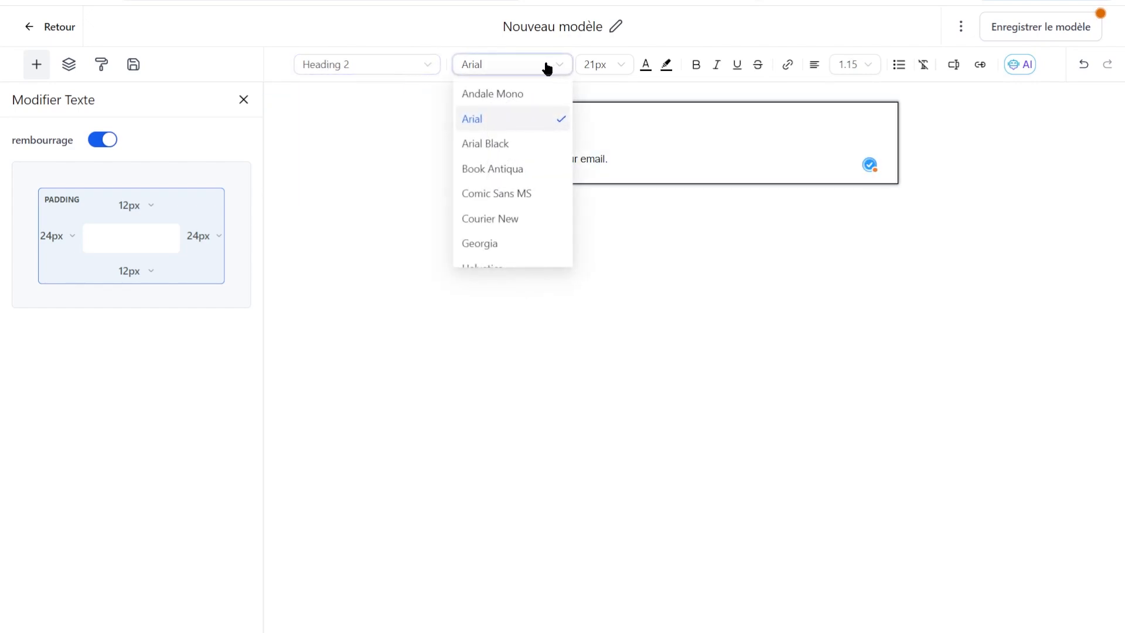
{"action": "left_click", "coordinate": [690, 155]}
{"action": "key", "text": "ctrl+a"}
{"action": "left_click", "coordinate": [484, 69]}
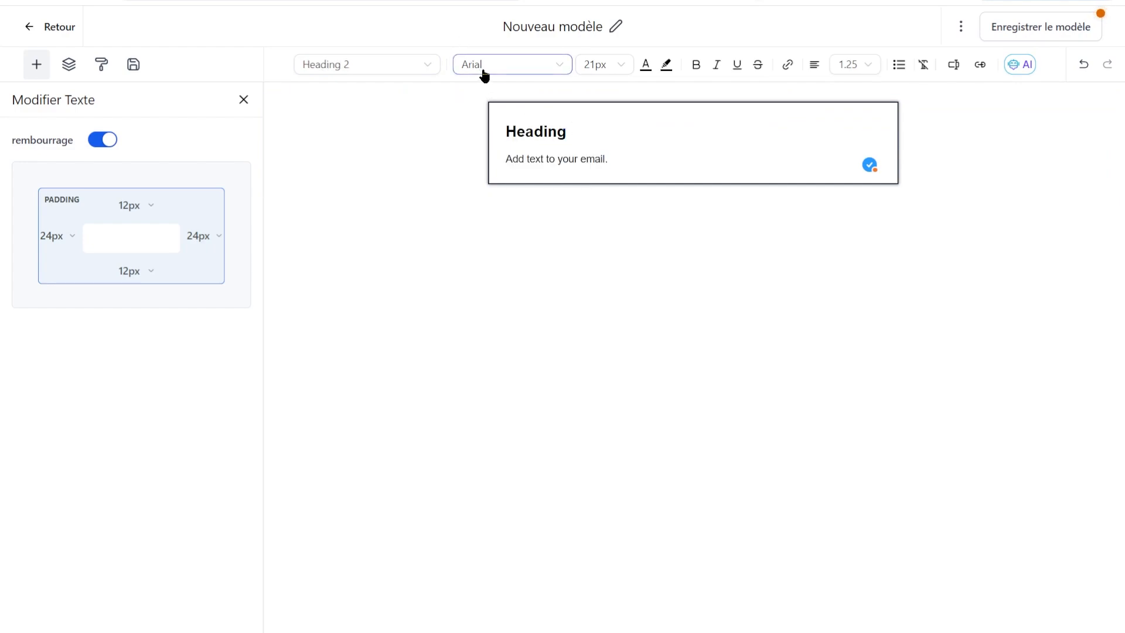
{"action": "scroll", "coordinate": [524, 228], "scroll_direction": "down", "scroll_amount": 3}
{"action": "scroll", "coordinate": [510, 199], "scroll_direction": "up", "scroll_amount": 2}
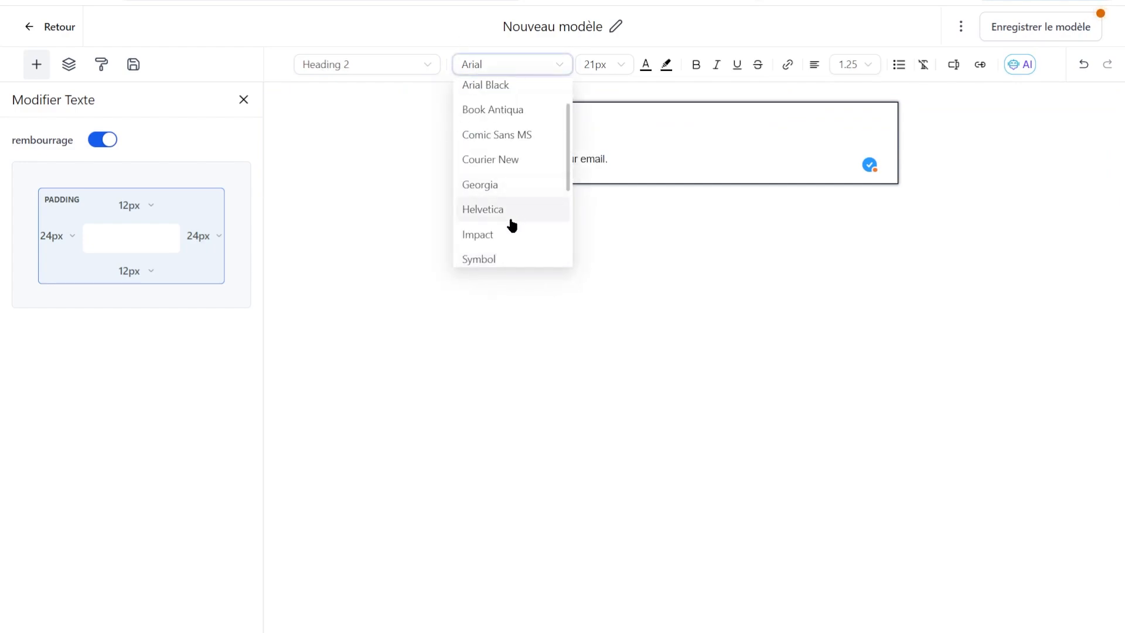
{"action": "left_click", "coordinate": [503, 237]}
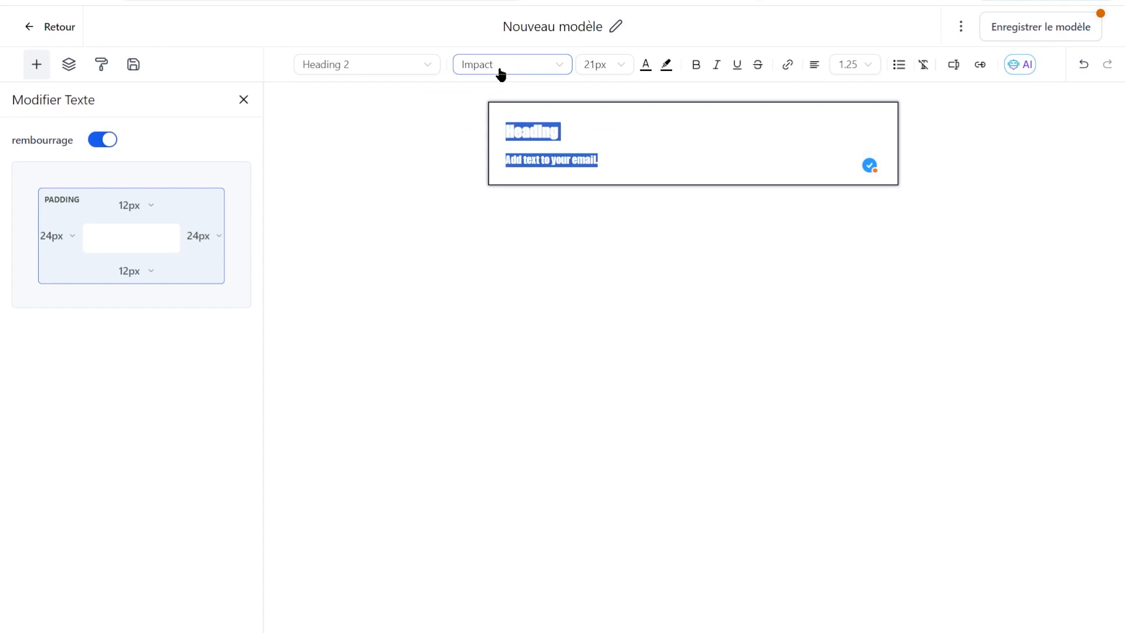
{"action": "left_click", "coordinate": [499, 72]}
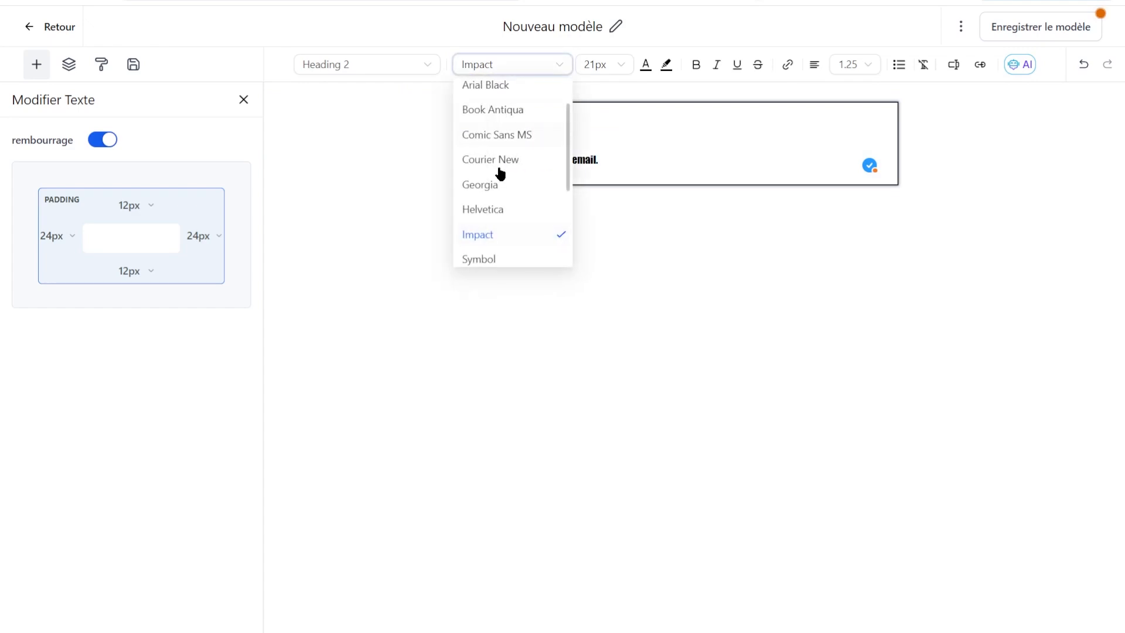
{"action": "left_click", "coordinate": [502, 209]}
{"action": "left_click", "coordinate": [548, 165]}
{"action": "key", "text": "ctrl+a"}
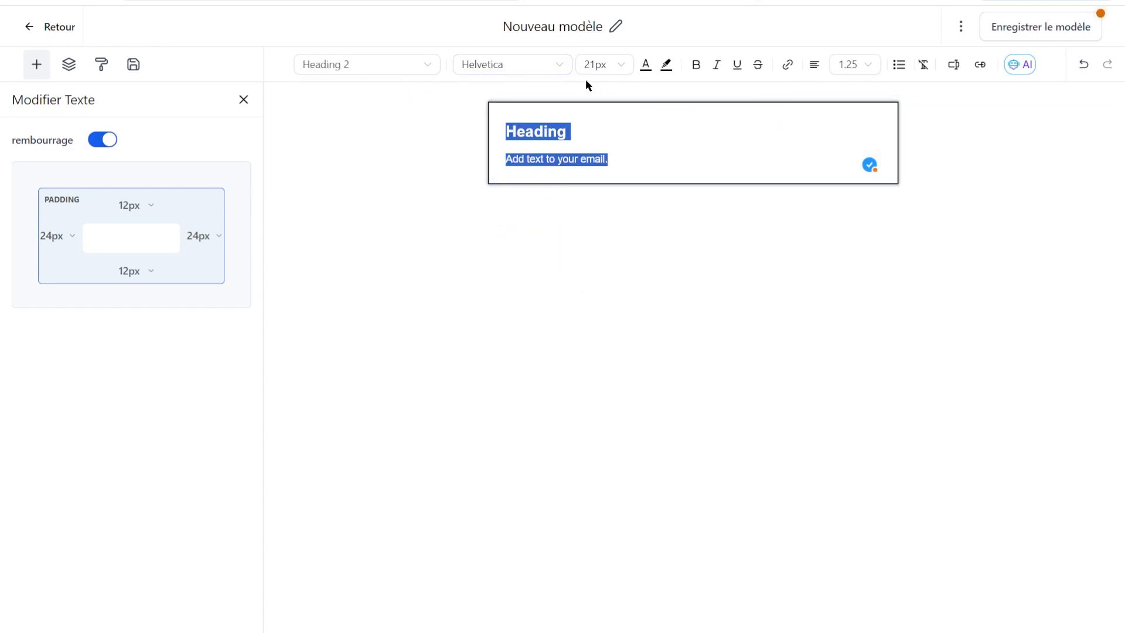
Set the line 'Add text to your email.' to 16px.
{"action": "left_click", "coordinate": [594, 160]}
{"action": "triple_click", "coordinate": [593, 160]}
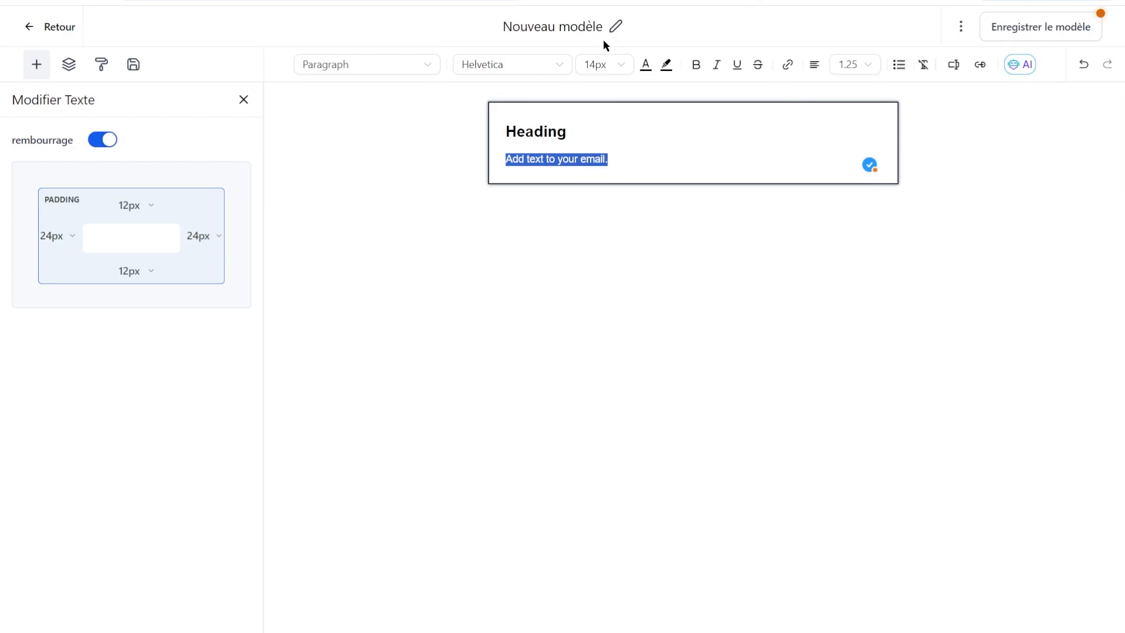
{"action": "left_click", "coordinate": [602, 66]}
{"action": "left_click", "coordinate": [607, 244]}
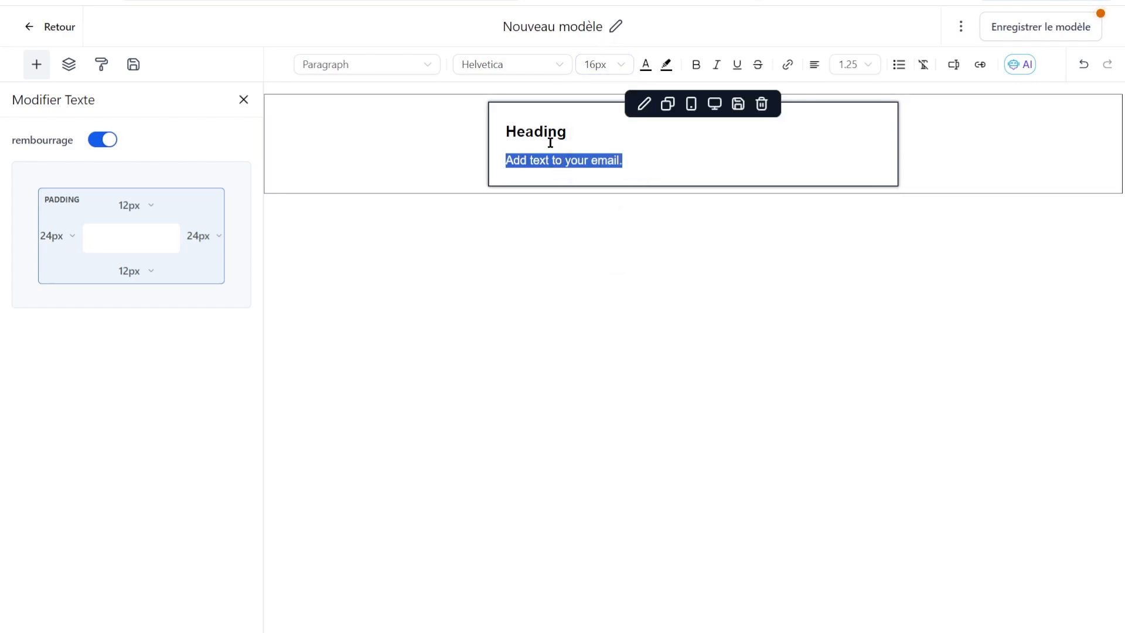
Enlarge the Heading to 24px, then select the row to show its Mise en page settings.
{"action": "double_click", "coordinate": [549, 134]}
{"action": "left_click", "coordinate": [611, 68]}
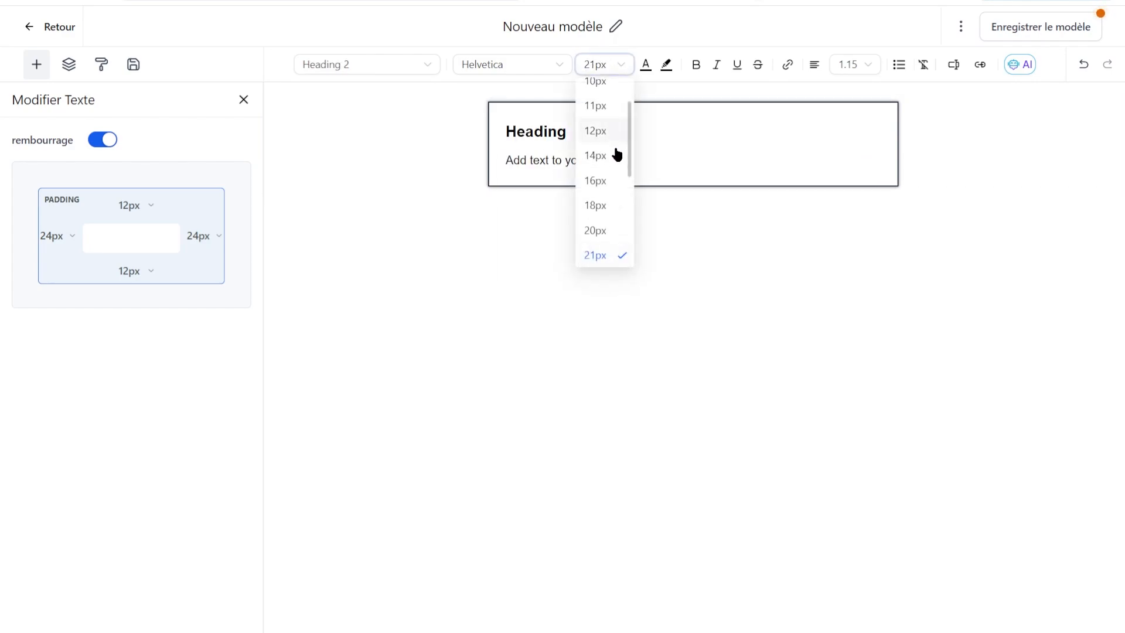
{"action": "scroll", "coordinate": [598, 255], "scroll_direction": "up", "scroll_amount": 1}
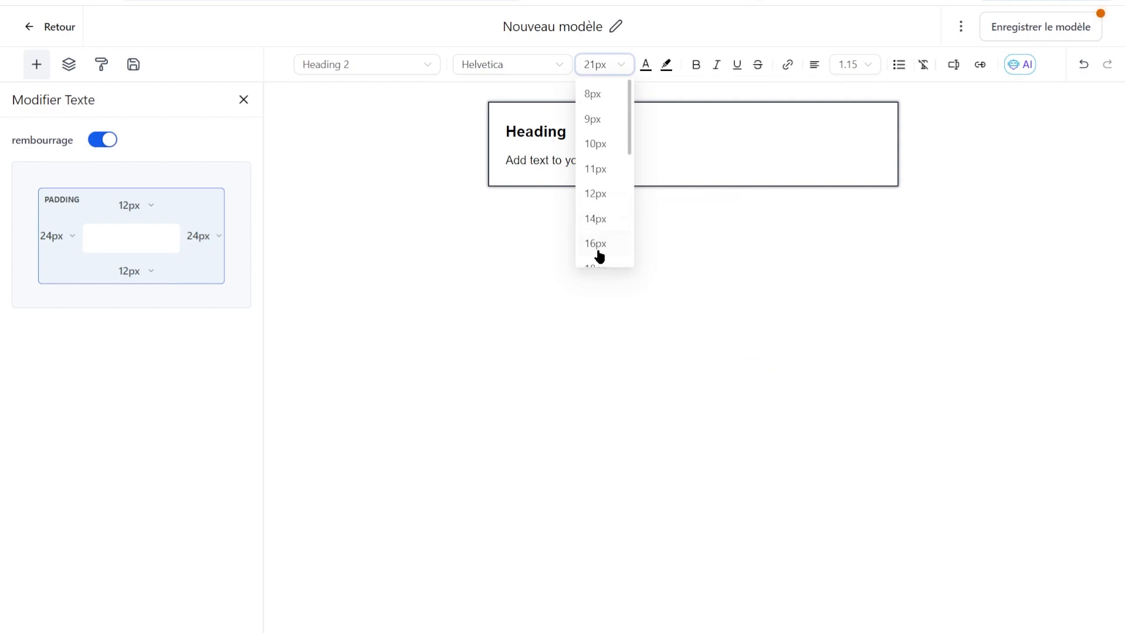
{"action": "scroll", "coordinate": [608, 228], "scroll_direction": "down", "scroll_amount": 3}
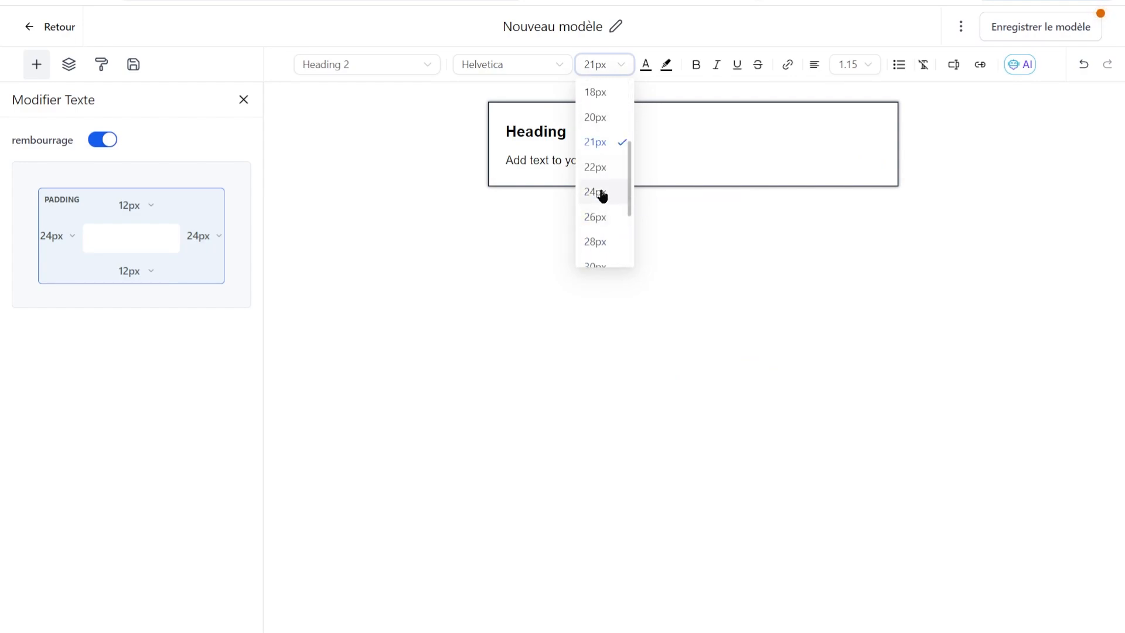
{"action": "left_click", "coordinate": [599, 193]}
{"action": "left_click", "coordinate": [597, 164]}
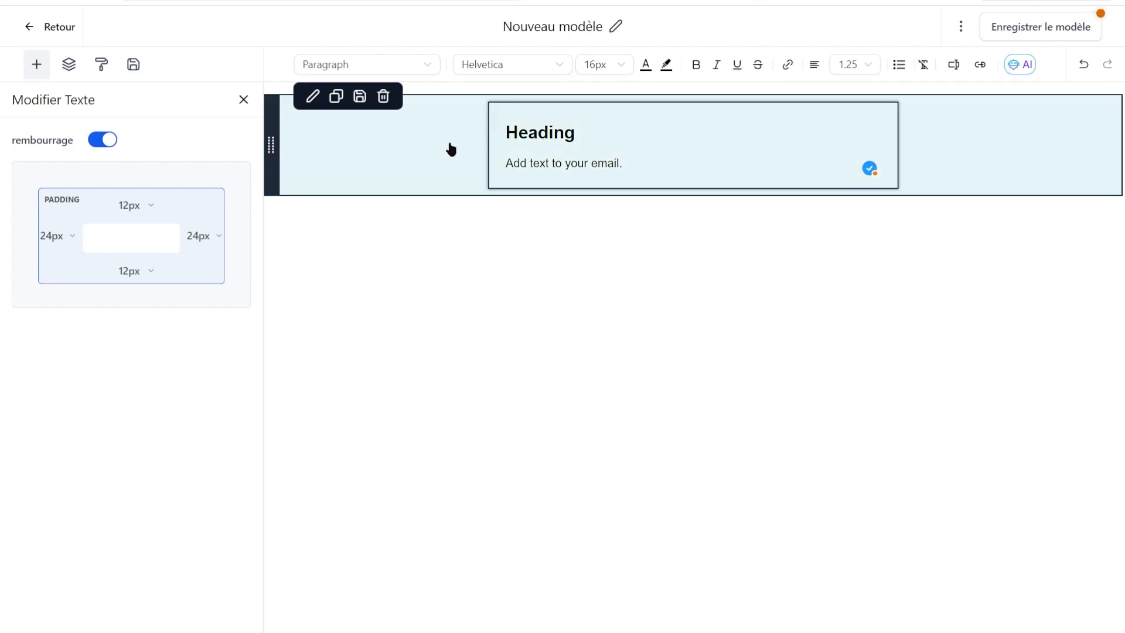
{"action": "left_click", "coordinate": [451, 150]}
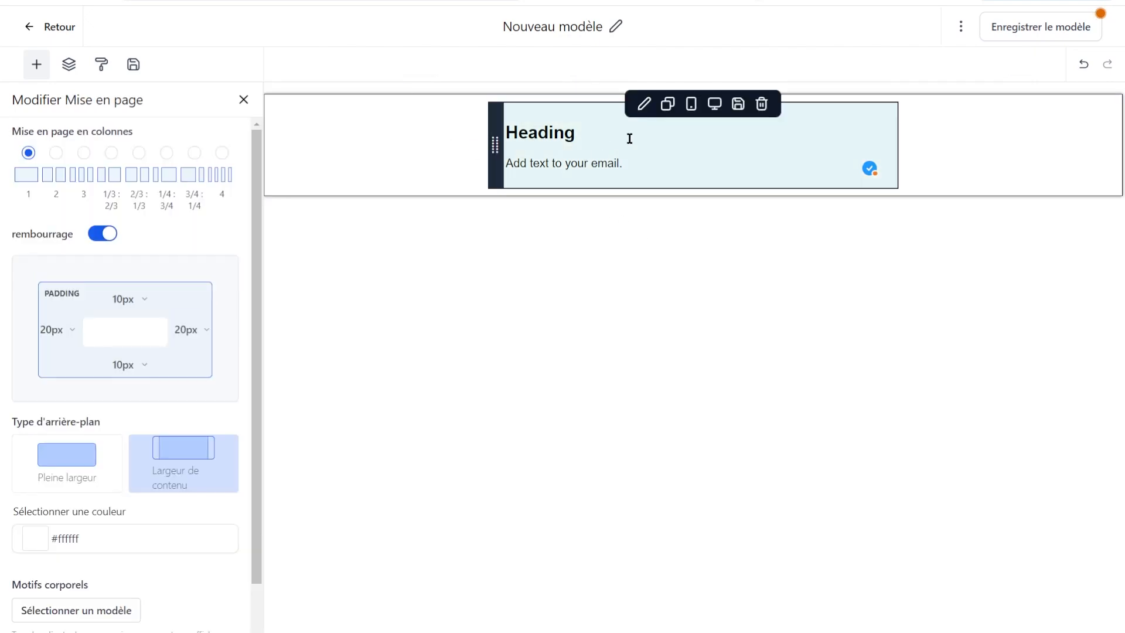
Add a Logo block above the Heading using pngwing.com.png from the media library.
{"action": "left_click", "coordinate": [244, 101]}
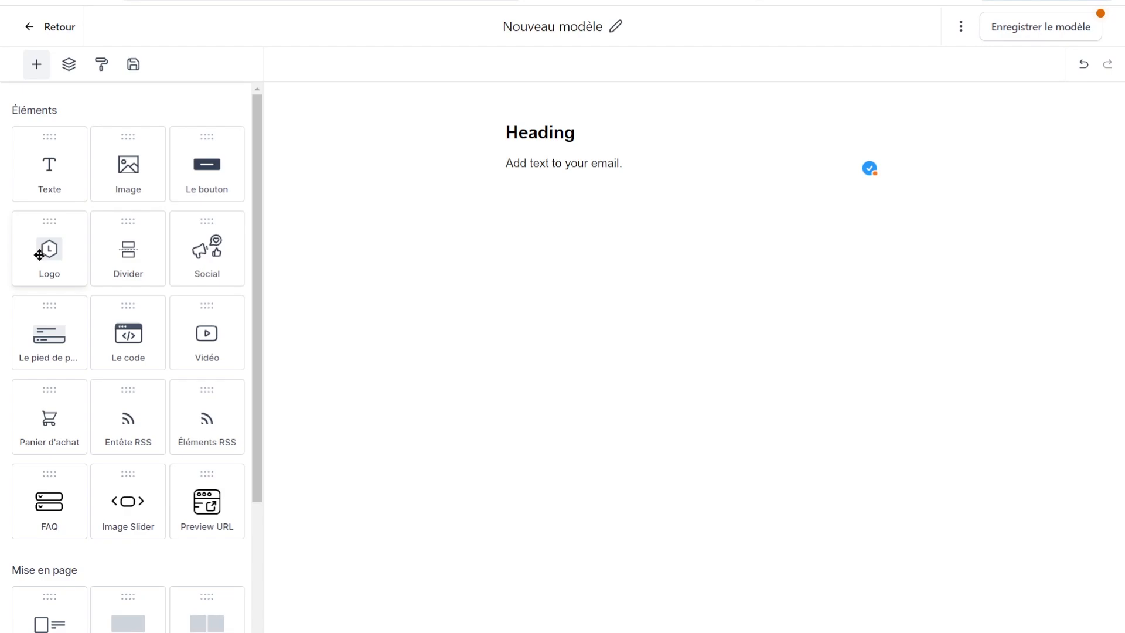
{"action": "left_click_drag", "start_coordinate": [38, 254], "coordinate": [562, 108]}
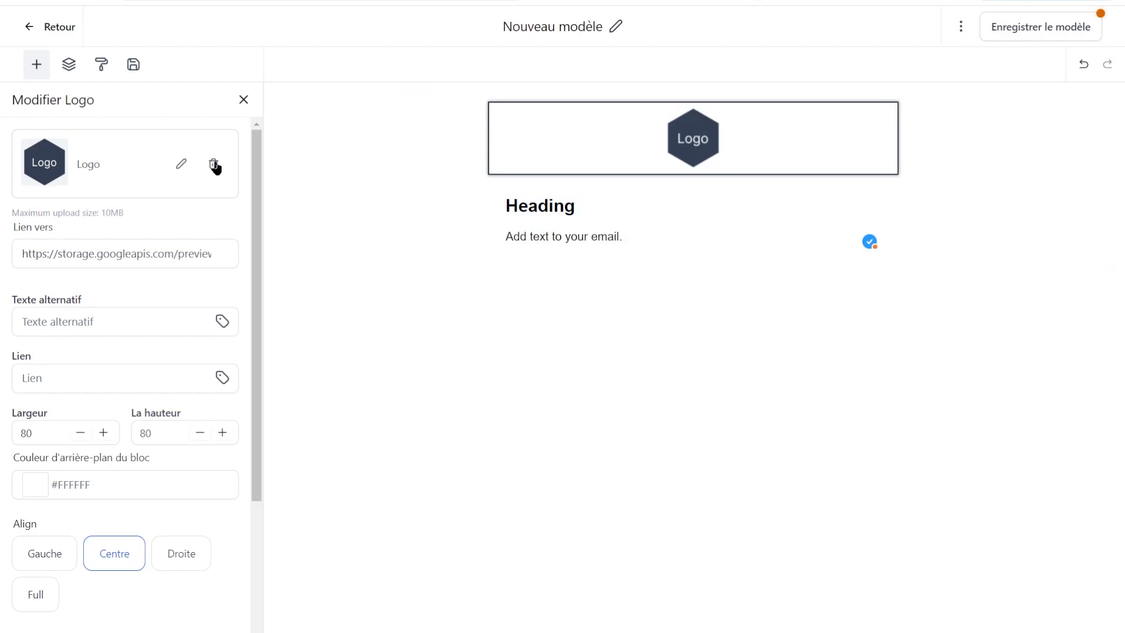
{"action": "left_click", "coordinate": [214, 167]}
{"action": "left_click", "coordinate": [80, 168]}
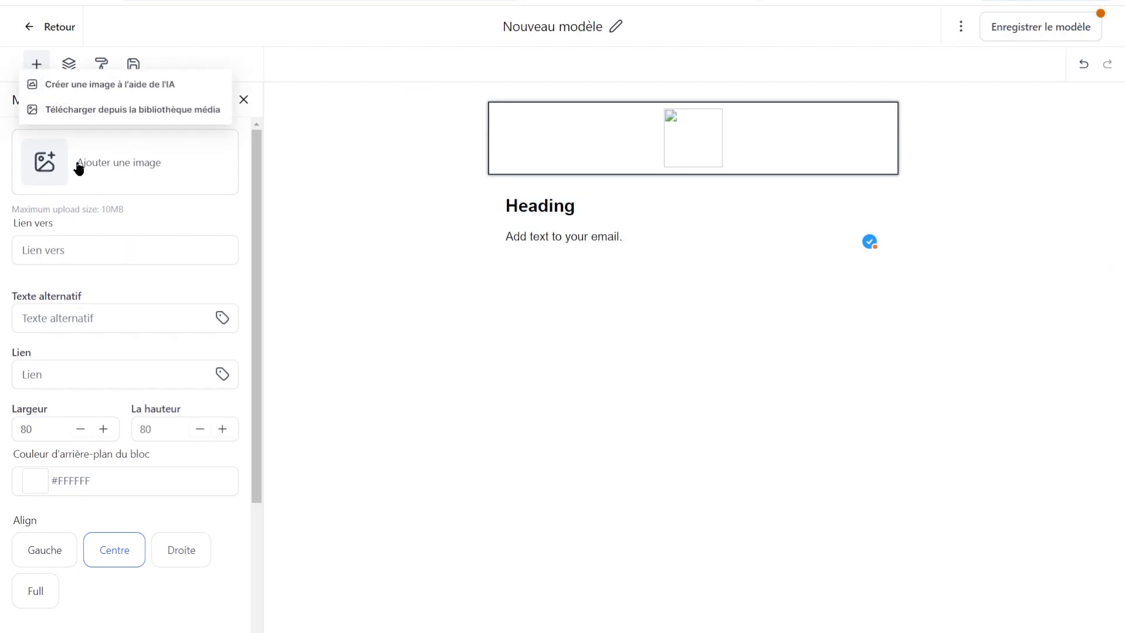
{"action": "left_click", "coordinate": [95, 110]}
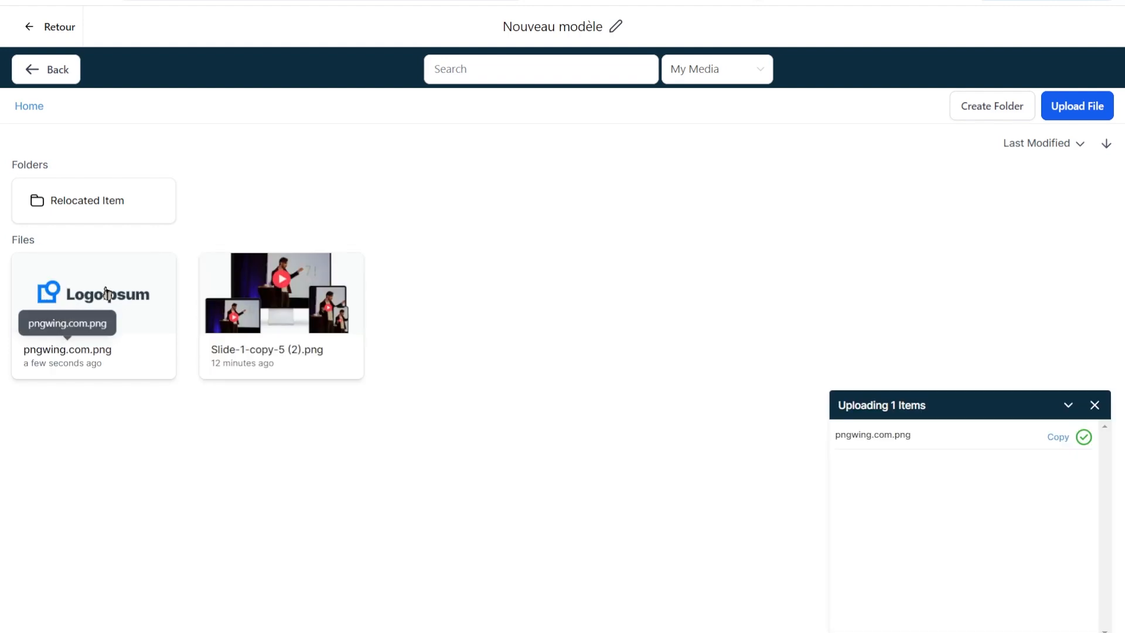
{"action": "left_click", "coordinate": [106, 293]}
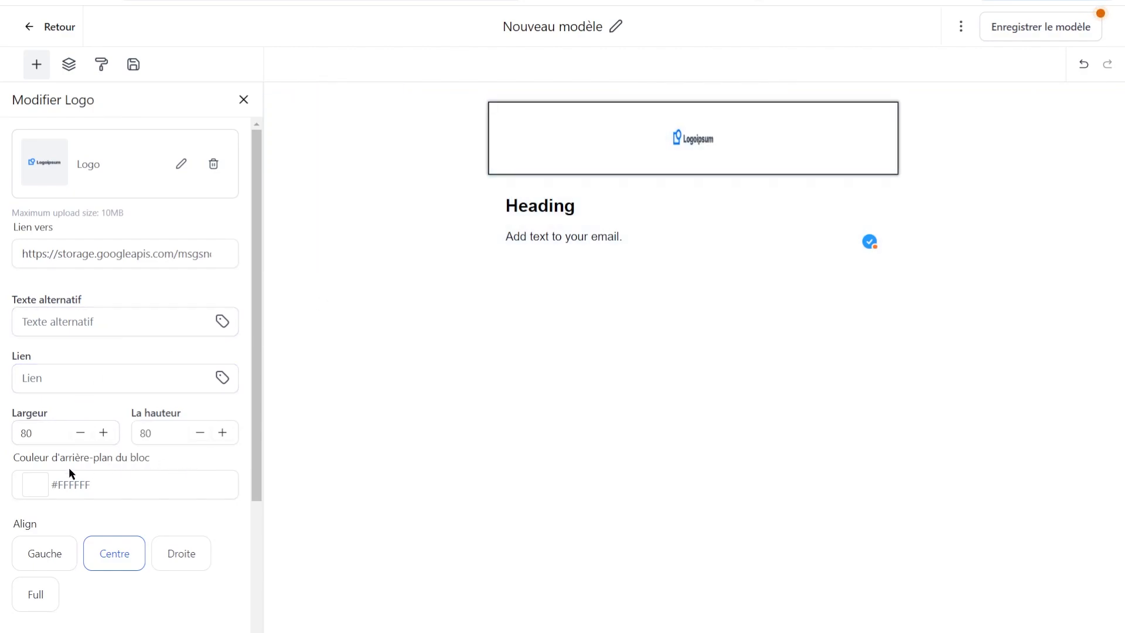
Clear the logo's fixed width and height and resize it to about 216 × 114.
{"action": "left_click", "coordinate": [168, 423]}
{"action": "key", "text": "ctrl+a"}
{"action": "key", "text": "BackSpace"}
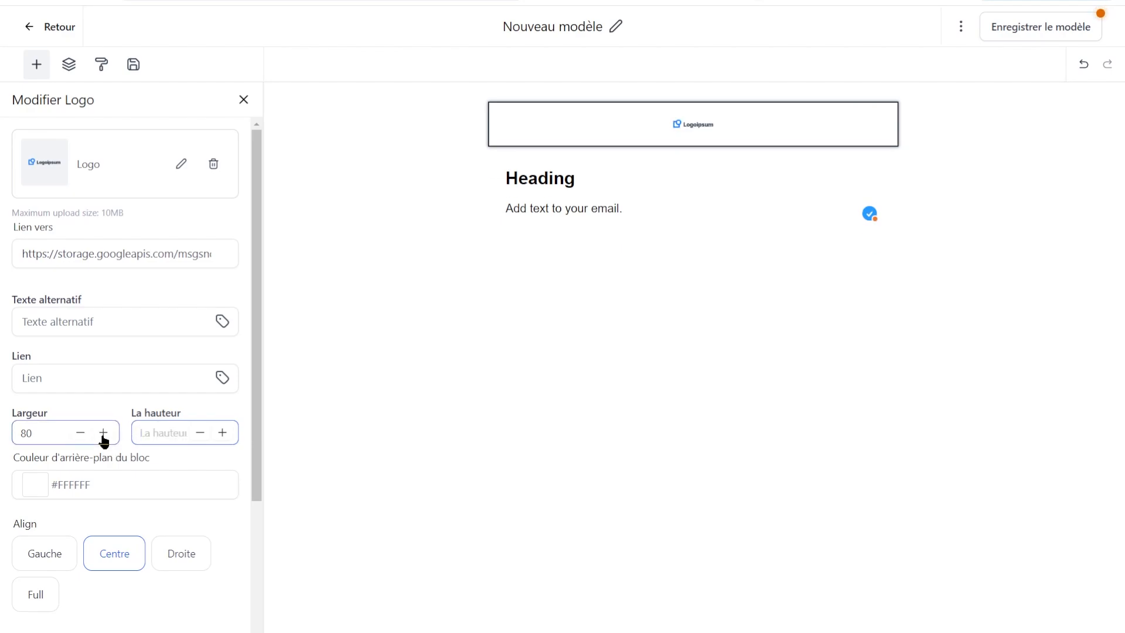
{"action": "key", "text": "ctrl+a"}
{"action": "key", "text": "BackSpace"}
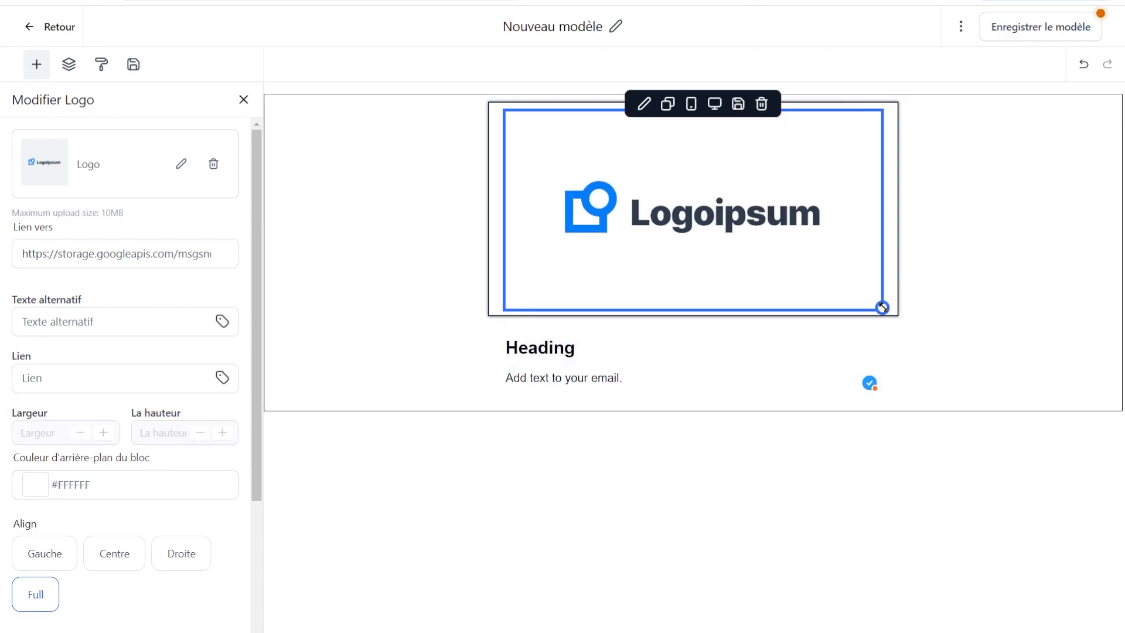
{"action": "left_click_drag", "start_coordinate": [883, 307], "coordinate": [764, 180]}
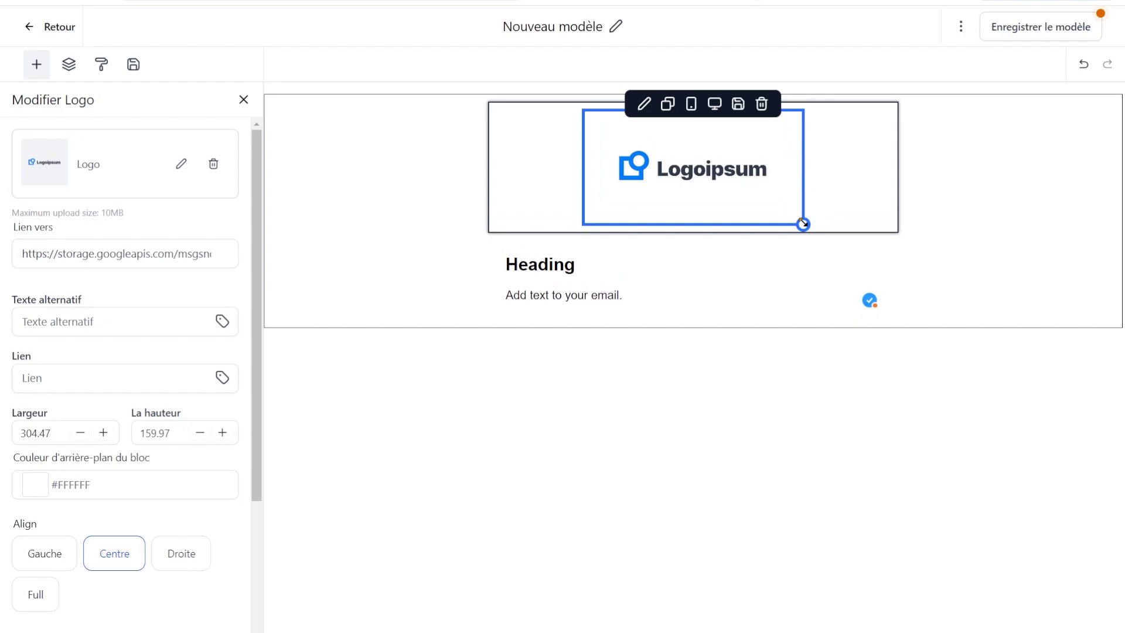
{"action": "left_click_drag", "start_coordinate": [803, 224], "coordinate": [718, 166]}
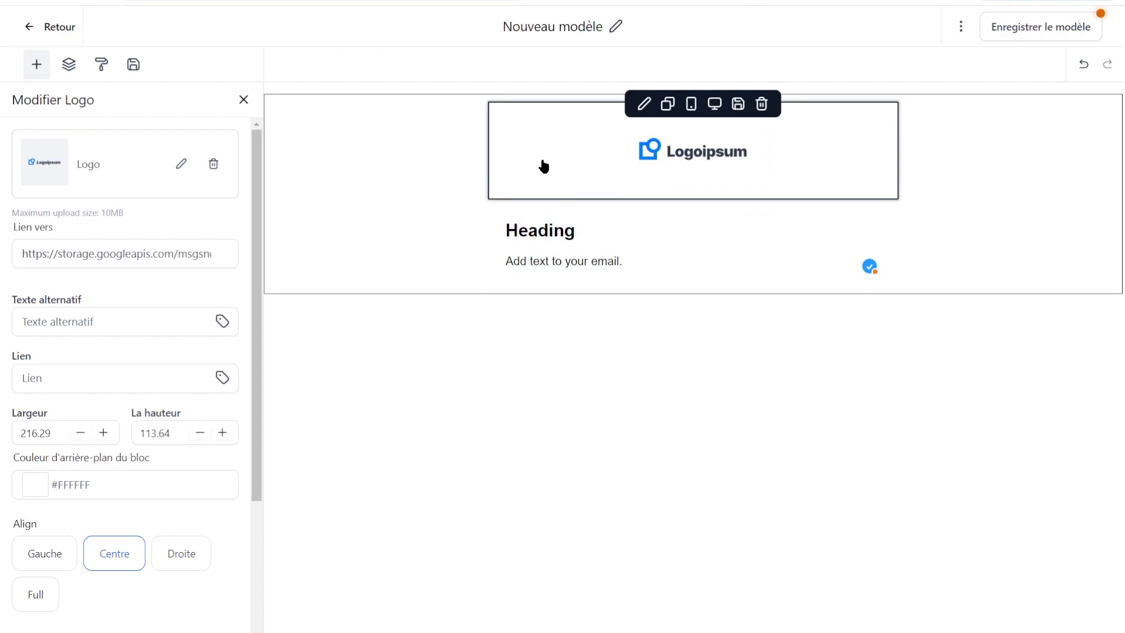
Turn off the logo block's padding and bring back the Éléments list.
{"action": "scroll", "coordinate": [212, 308], "scroll_direction": "down", "scroll_amount": 3}
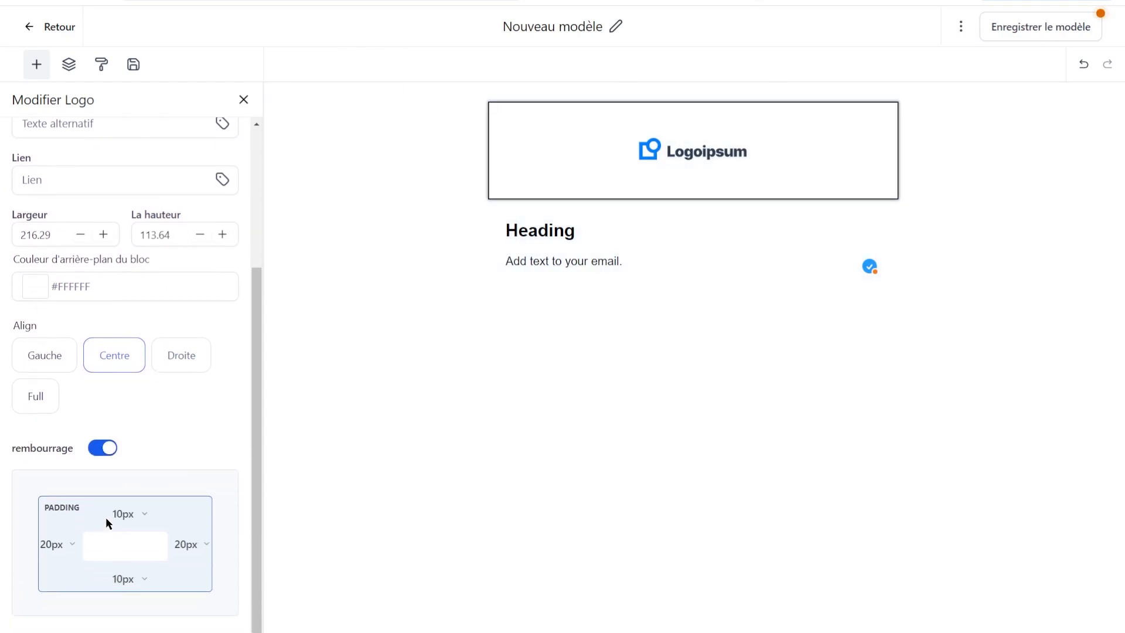
{"action": "left_click", "coordinate": [102, 448]}
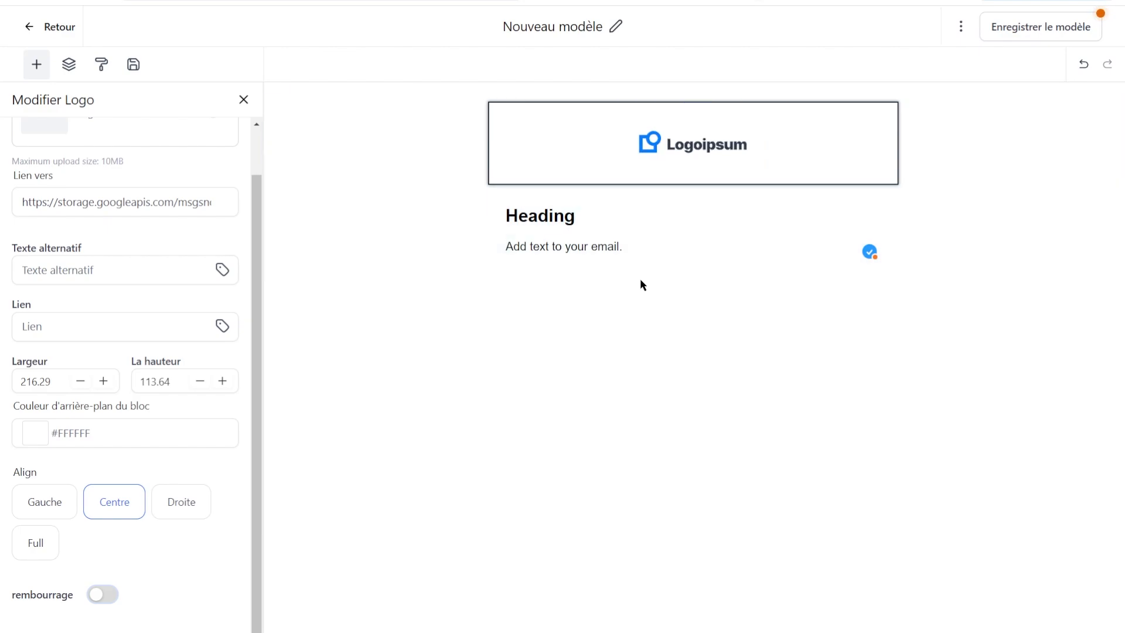
{"action": "left_click", "coordinate": [643, 237]}
{"action": "left_click", "coordinate": [574, 318]}
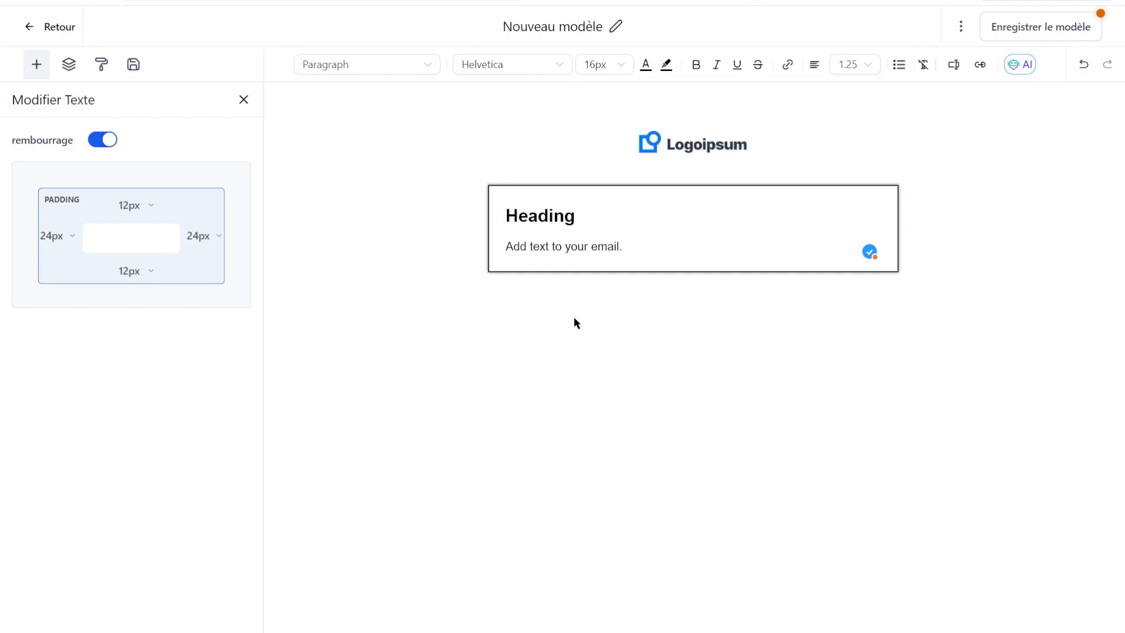
{"action": "left_click", "coordinate": [39, 65]}
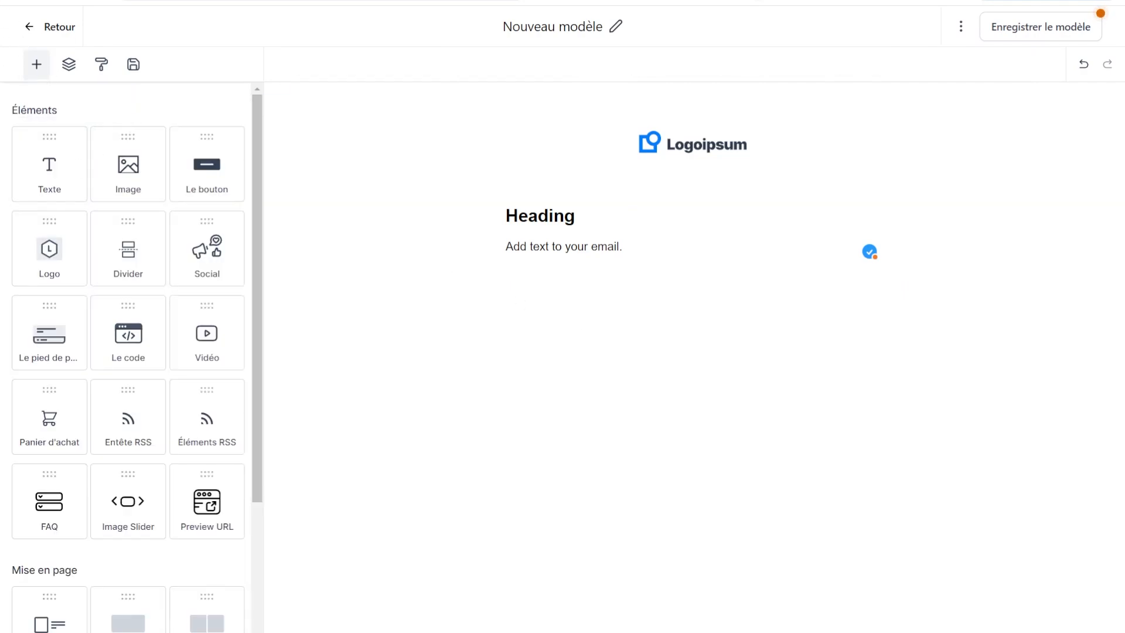
Drop a Text & Image section below the text and fill its image with the laptop photo.
{"action": "scroll", "coordinate": [246, 530], "scroll_direction": "down", "scroll_amount": 3}
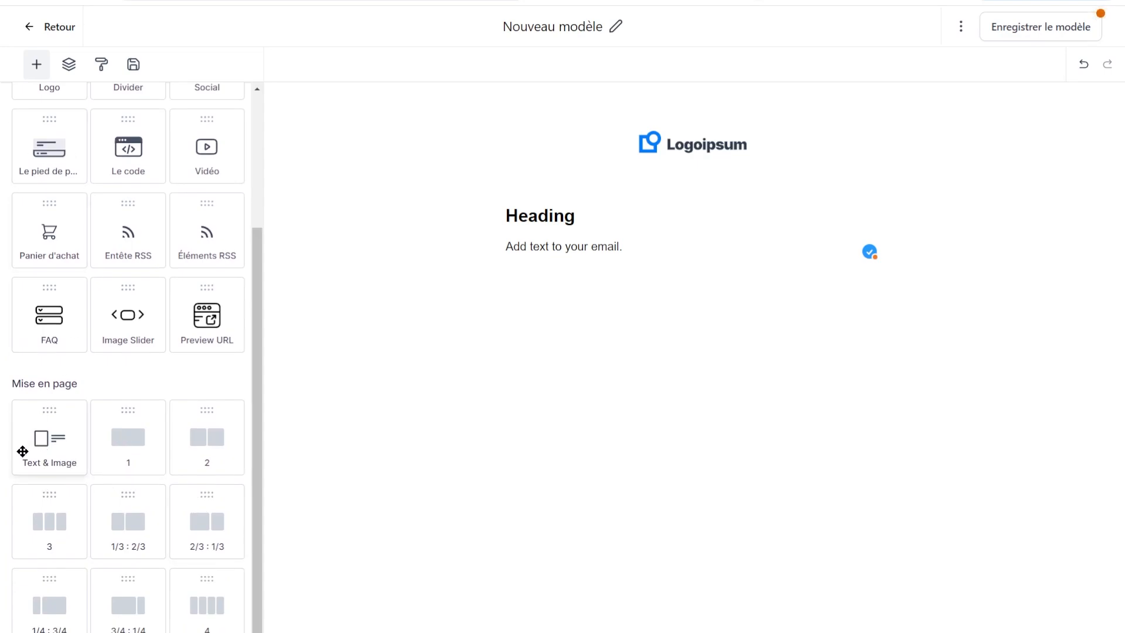
{"action": "left_click_drag", "start_coordinate": [41, 435], "coordinate": [616, 246]}
{"action": "left_click", "coordinate": [585, 347]}
{"action": "left_click", "coordinate": [803, 391]}
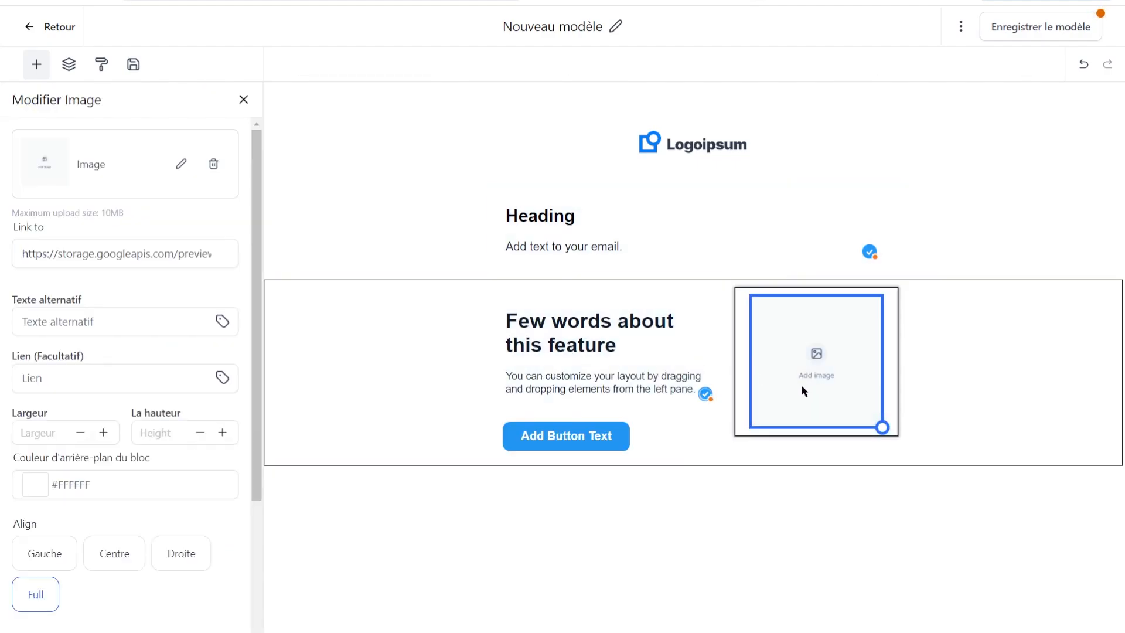
{"action": "left_click", "coordinate": [180, 164]}
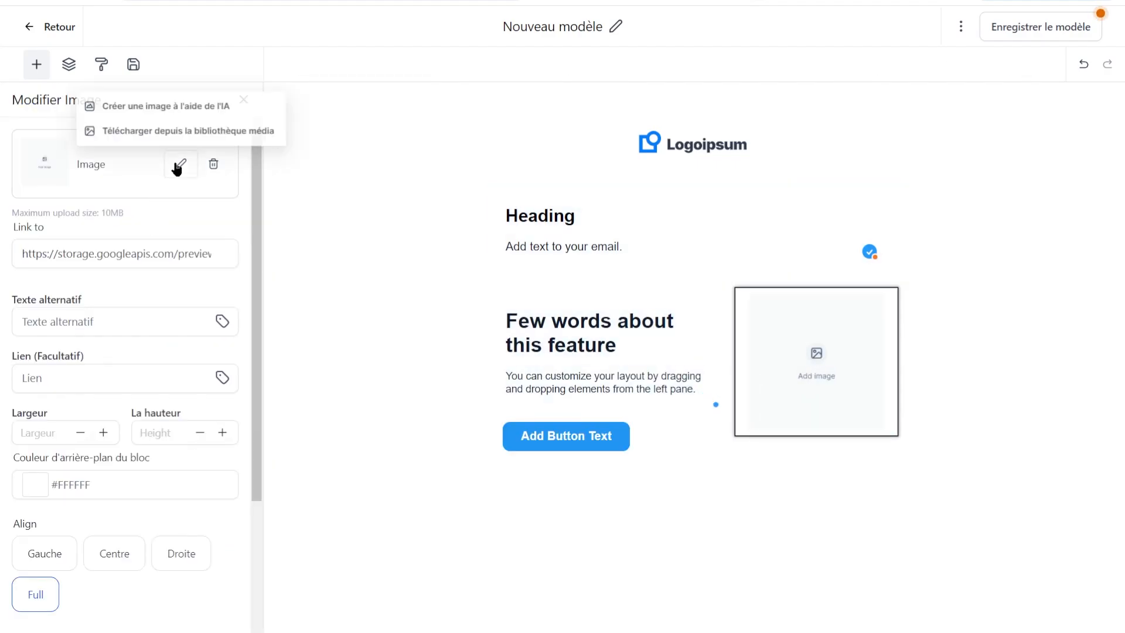
{"action": "left_click", "coordinate": [168, 128]}
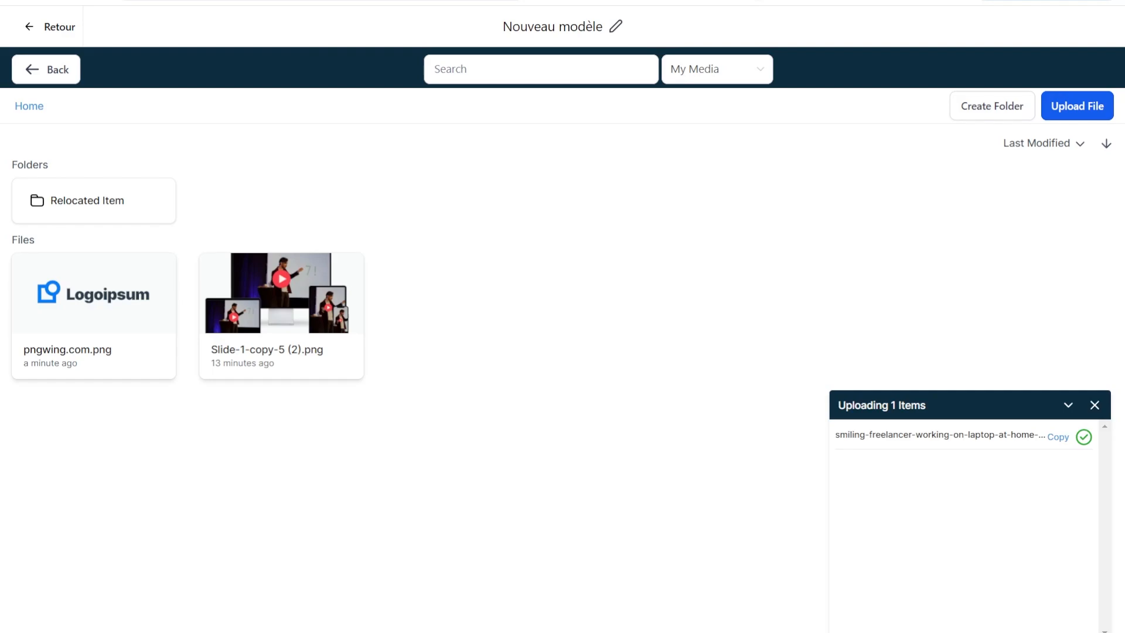
{"action": "left_click", "coordinate": [84, 311]}
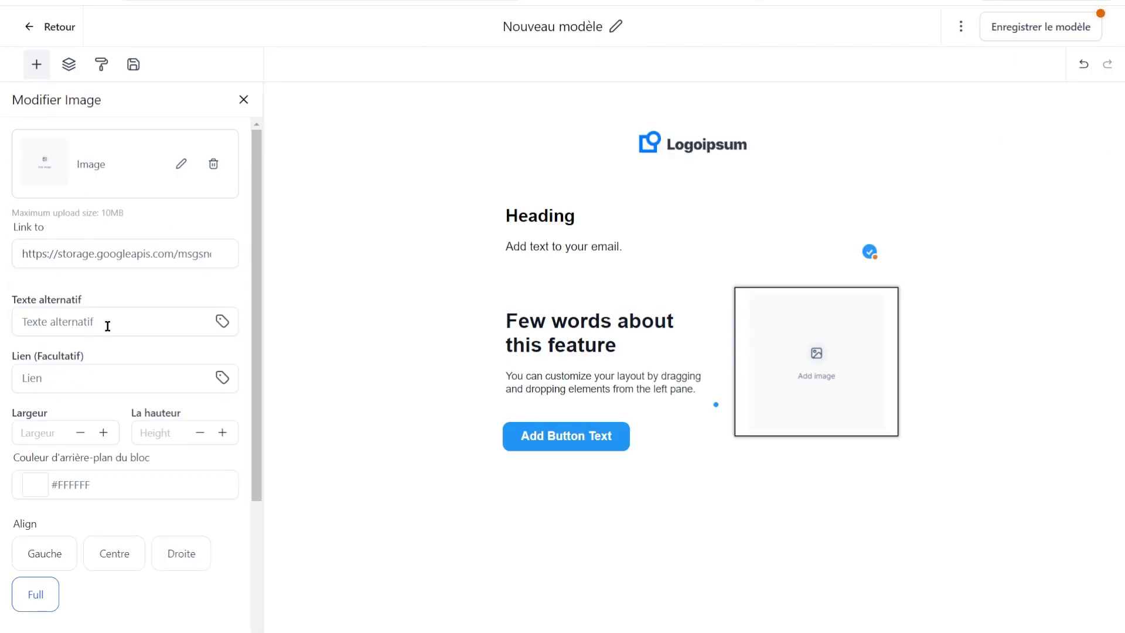
Replace the heading with the expert's name and the paragraph with 'Expert du développement personnel et financier'.
{"action": "triple_click", "coordinate": [612, 341]}
{"action": "type", "text": "MonSuperN"}
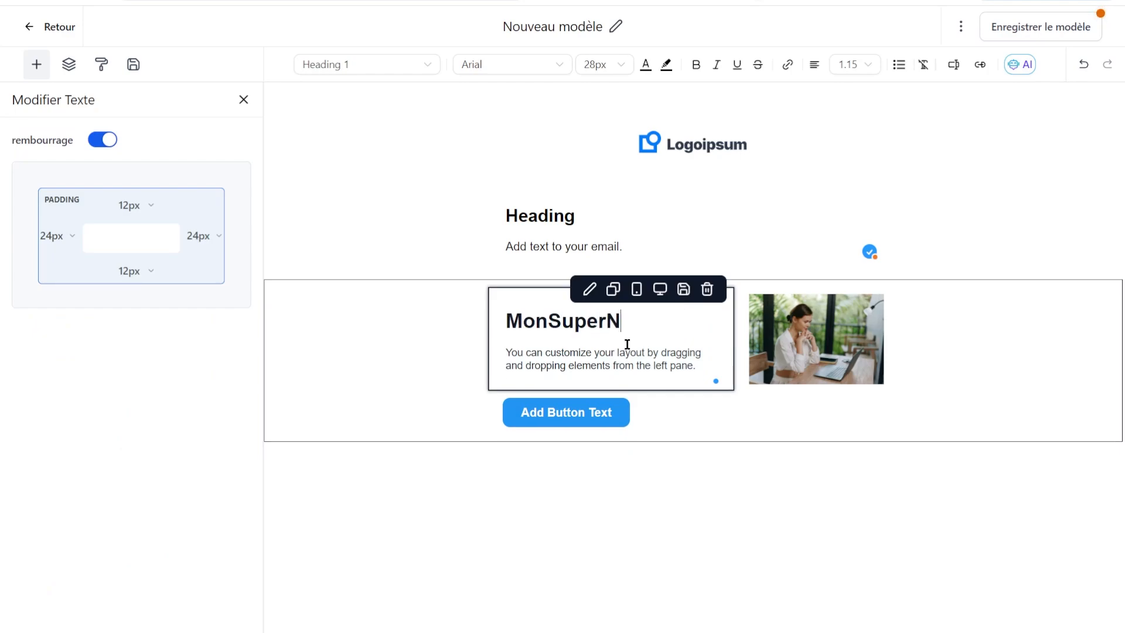
{"action": "key", "text": "ctrl+a"}
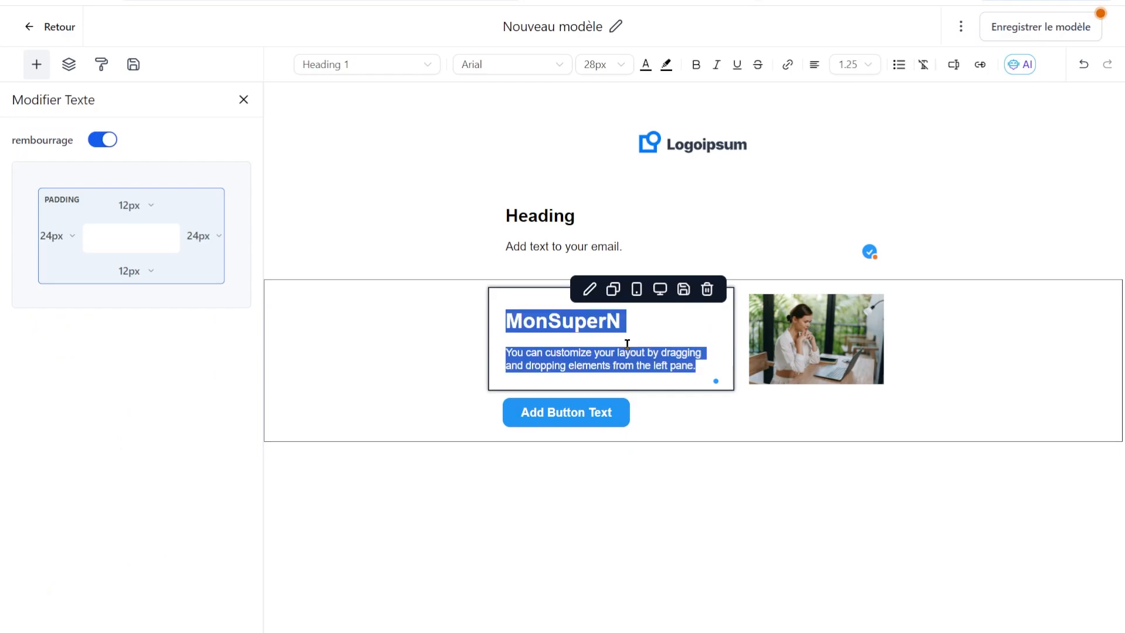
{"action": "triple_click", "coordinate": [618, 323]}
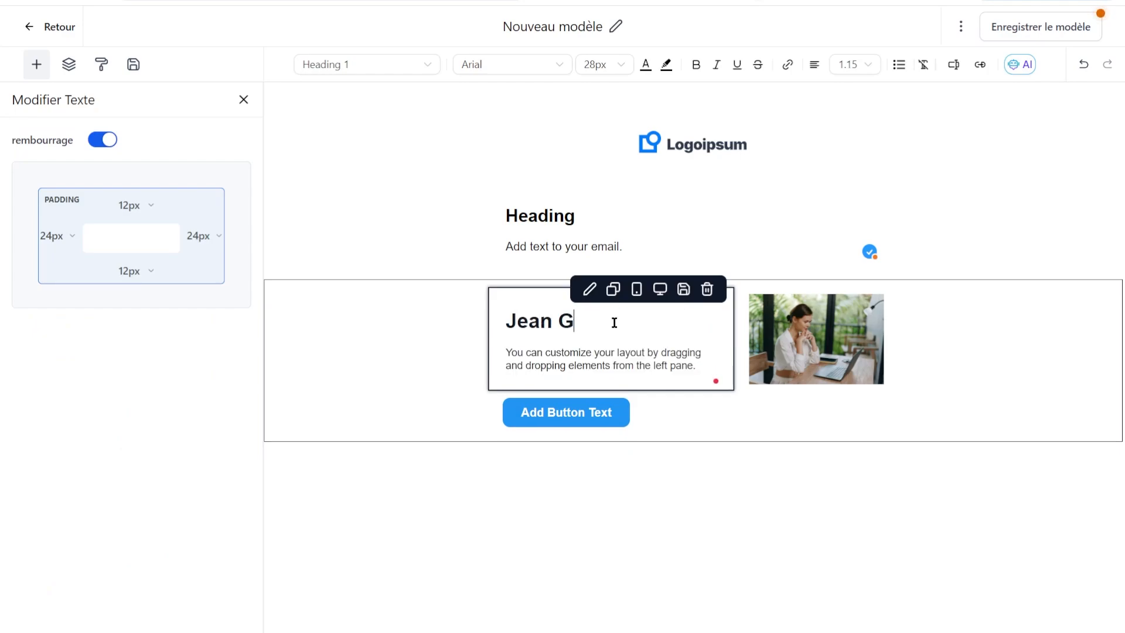
{"action": "left_click", "coordinate": [593, 361]}
{"action": "triple_click", "coordinate": [593, 361]}
{"action": "type", "text": "Expert"}
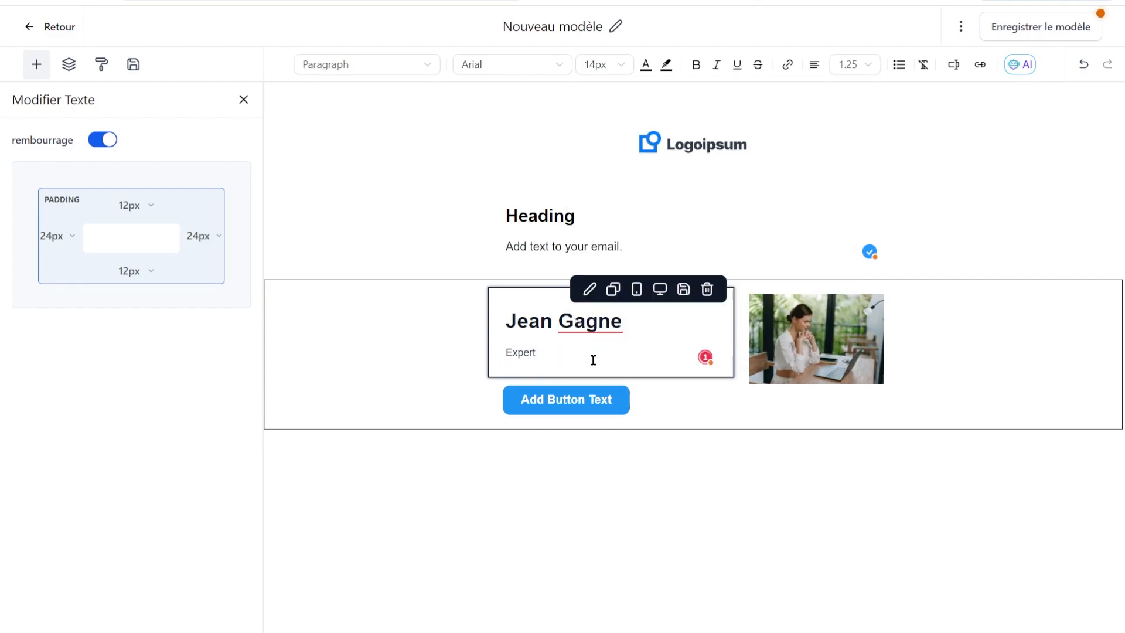
{"action": "type", "text": " du développement personn"}
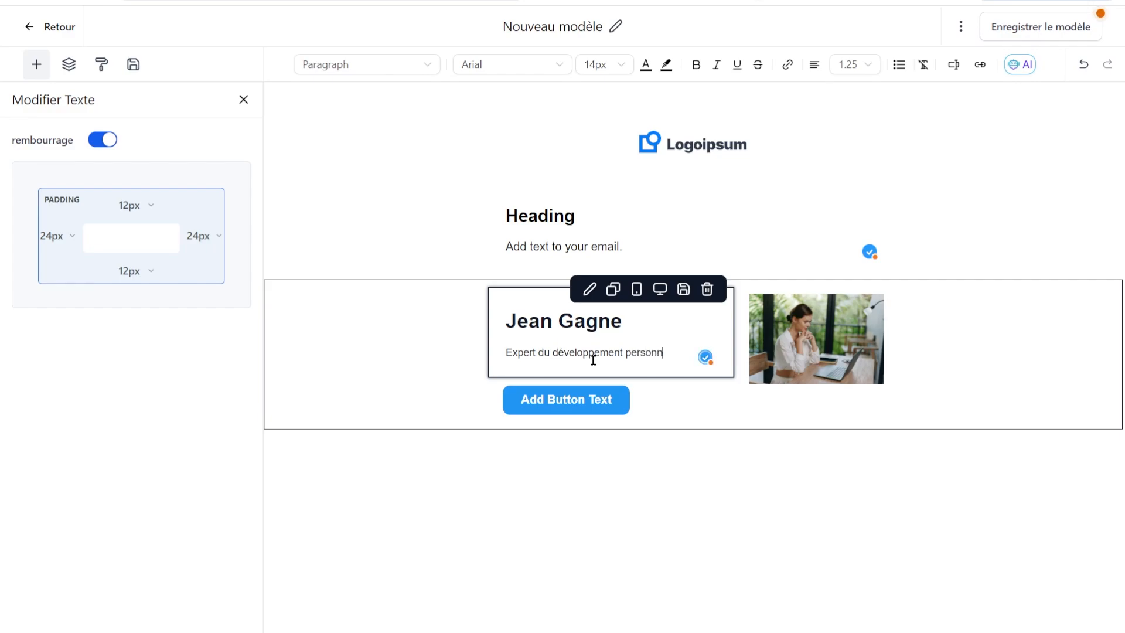
{"action": "type", "text": "el et financier"}
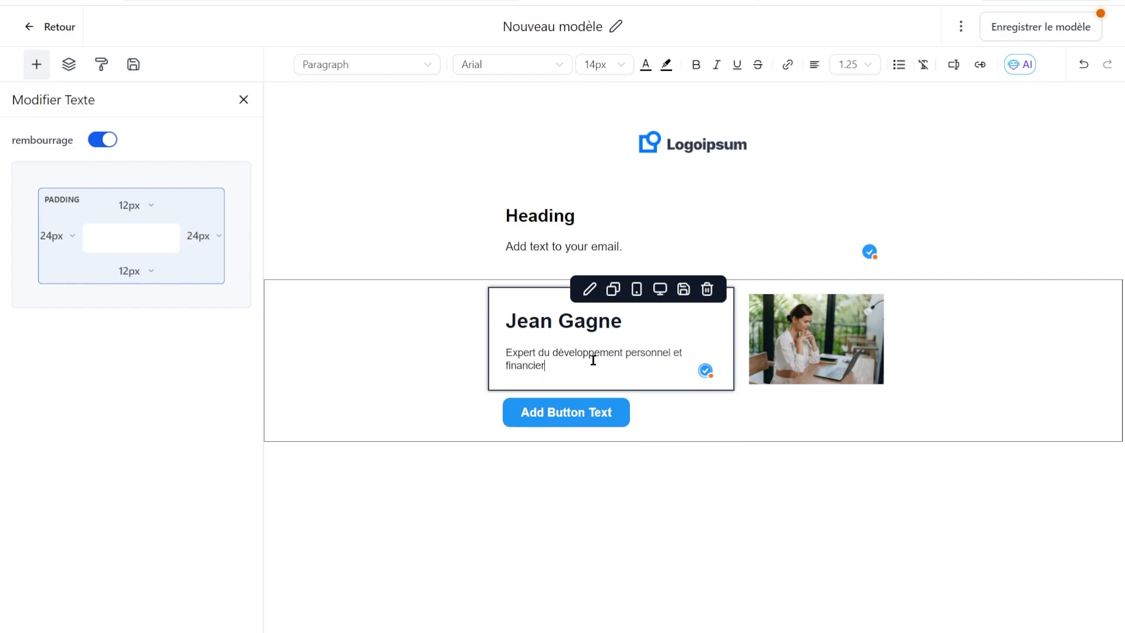
{"action": "left_click", "coordinate": [826, 360]}
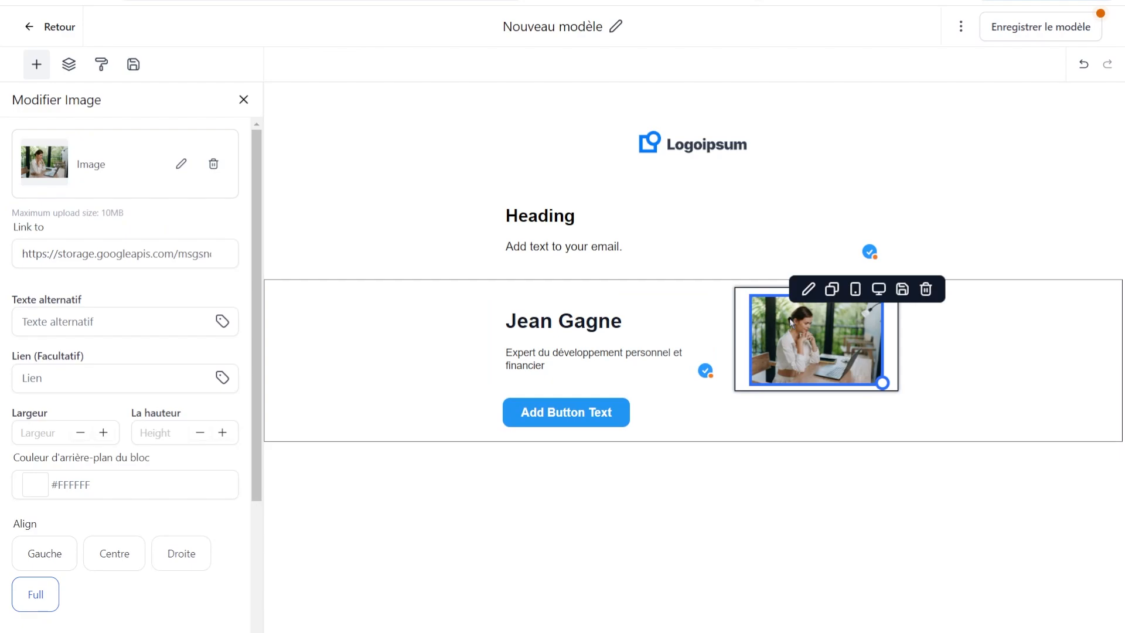
Turn off the padding around the photo in the image settings.
{"action": "scroll", "coordinate": [58, 288], "scroll_direction": "down", "scroll_amount": 2}
{"action": "scroll", "coordinate": [114, 439], "scroll_direction": "down", "scroll_amount": 2}
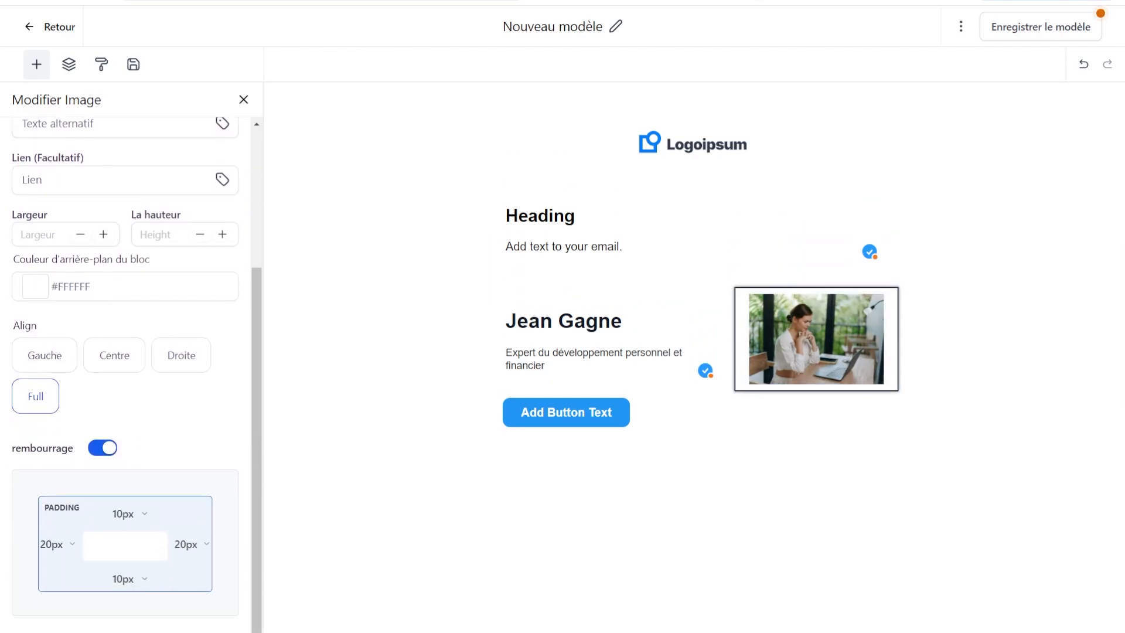
{"action": "left_click", "coordinate": [102, 448]}
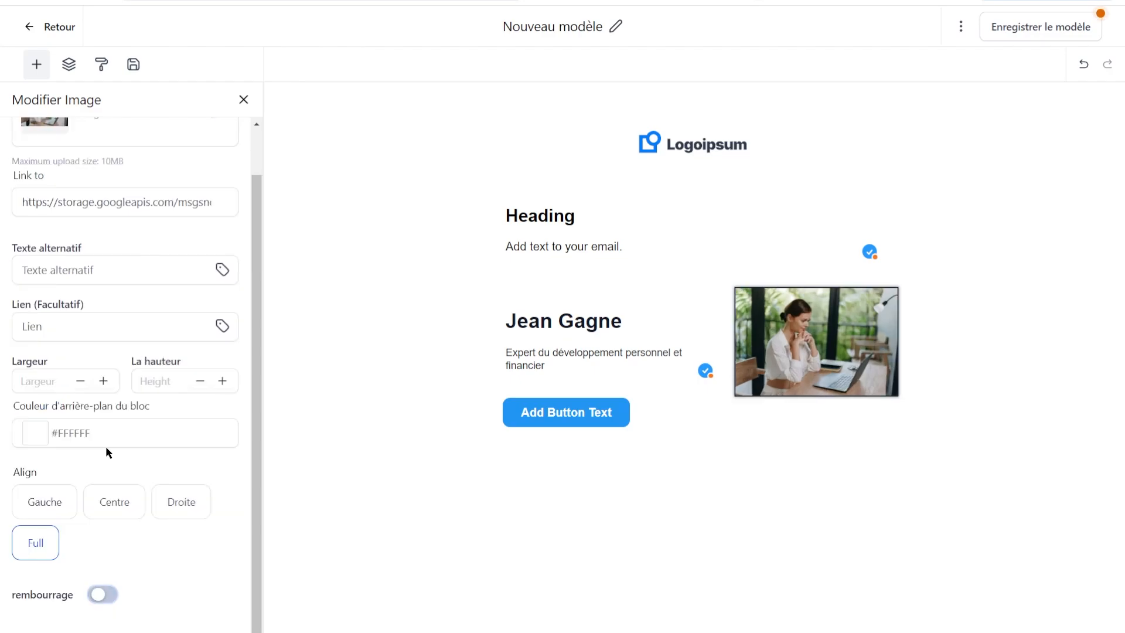
Delete the placeholder 'Add Button Text' button from the Text & Image section.
{"action": "left_click", "coordinate": [892, 431]}
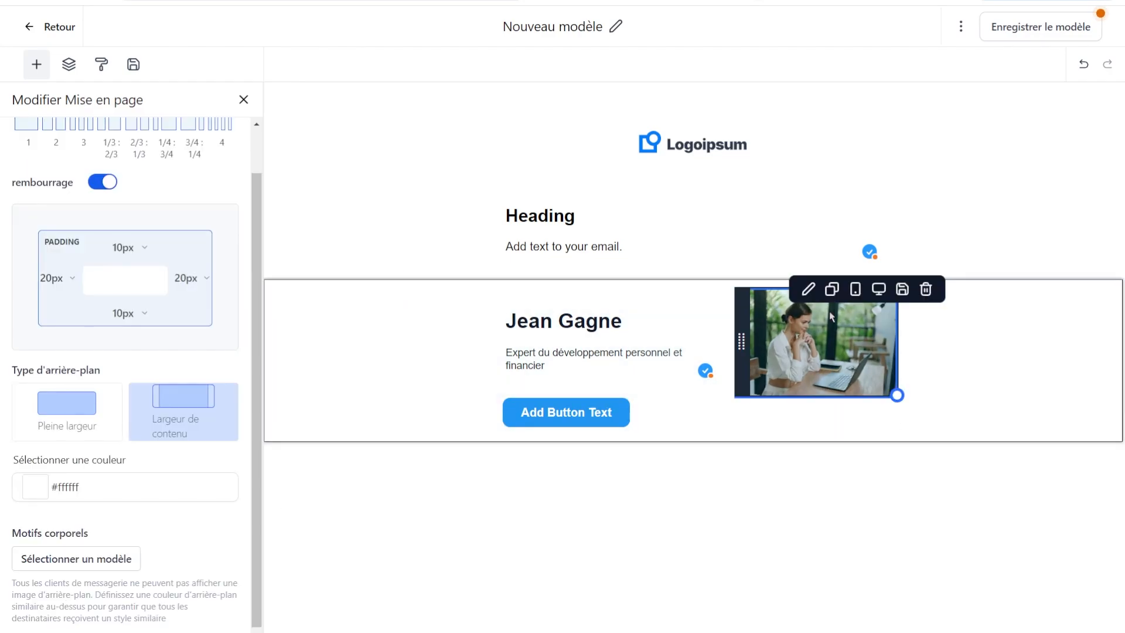
{"action": "left_click", "coordinate": [592, 412]}
{"action": "scroll", "coordinate": [154, 552], "scroll_direction": "down", "scroll_amount": 3}
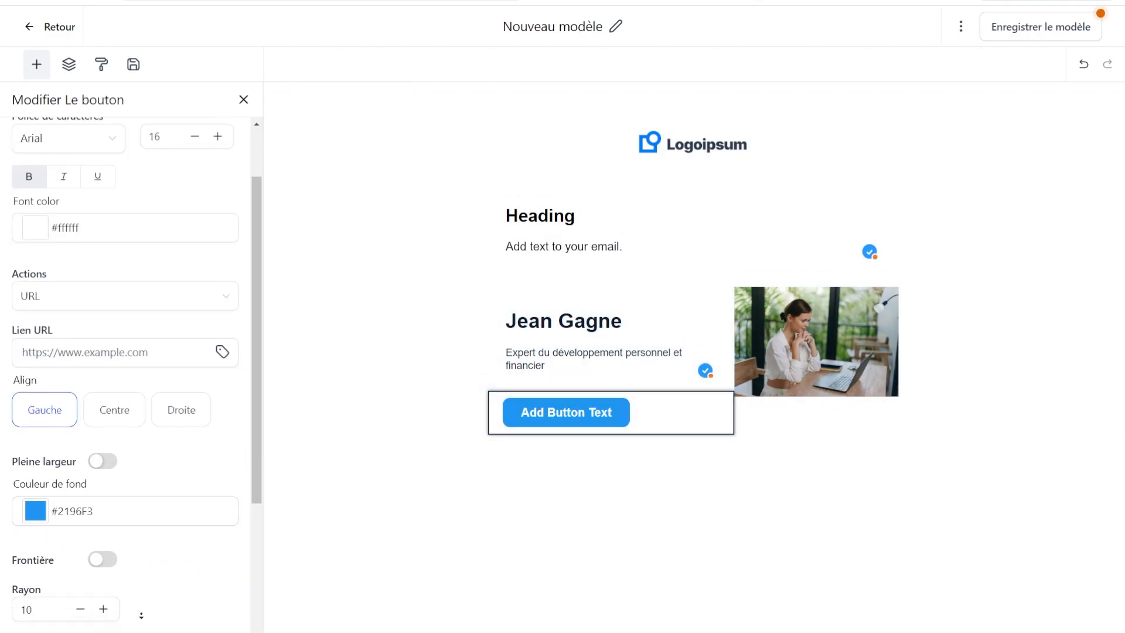
{"action": "scroll", "coordinate": [179, 566], "scroll_direction": "down", "scroll_amount": 2}
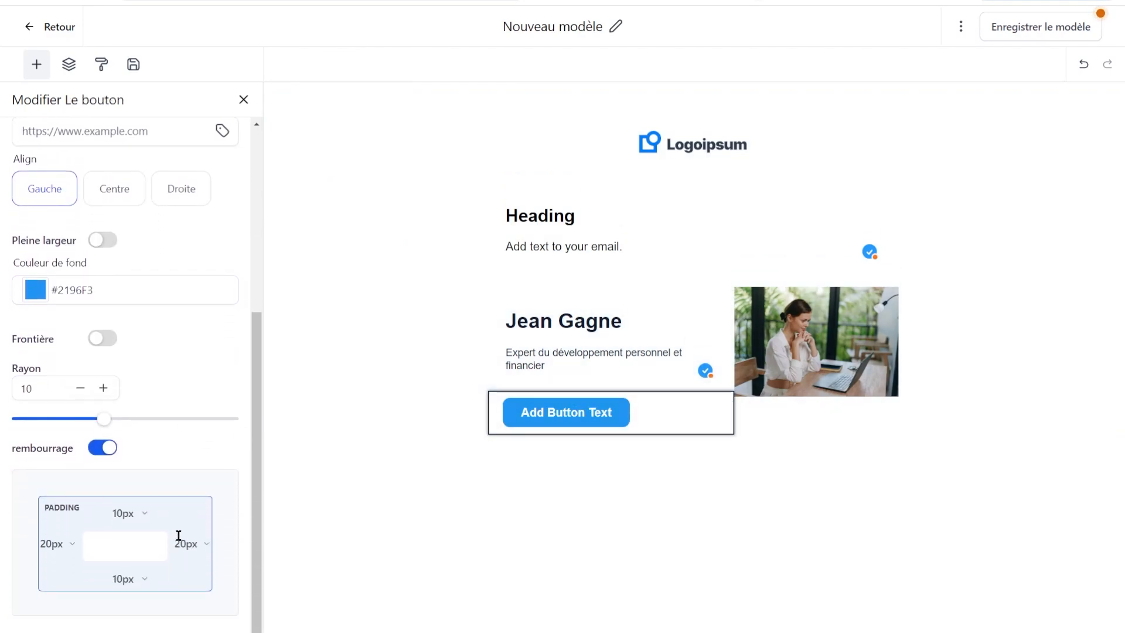
{"action": "scroll", "coordinate": [154, 375], "scroll_direction": "up", "scroll_amount": 5}
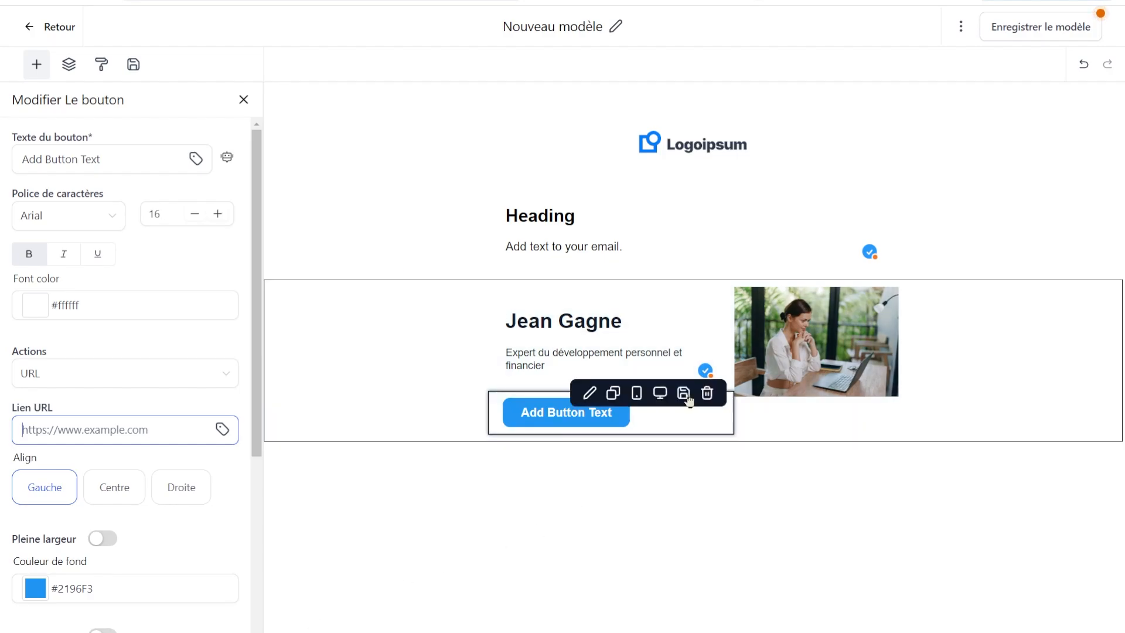
{"action": "mouse_move", "coordinate": [695, 432]}
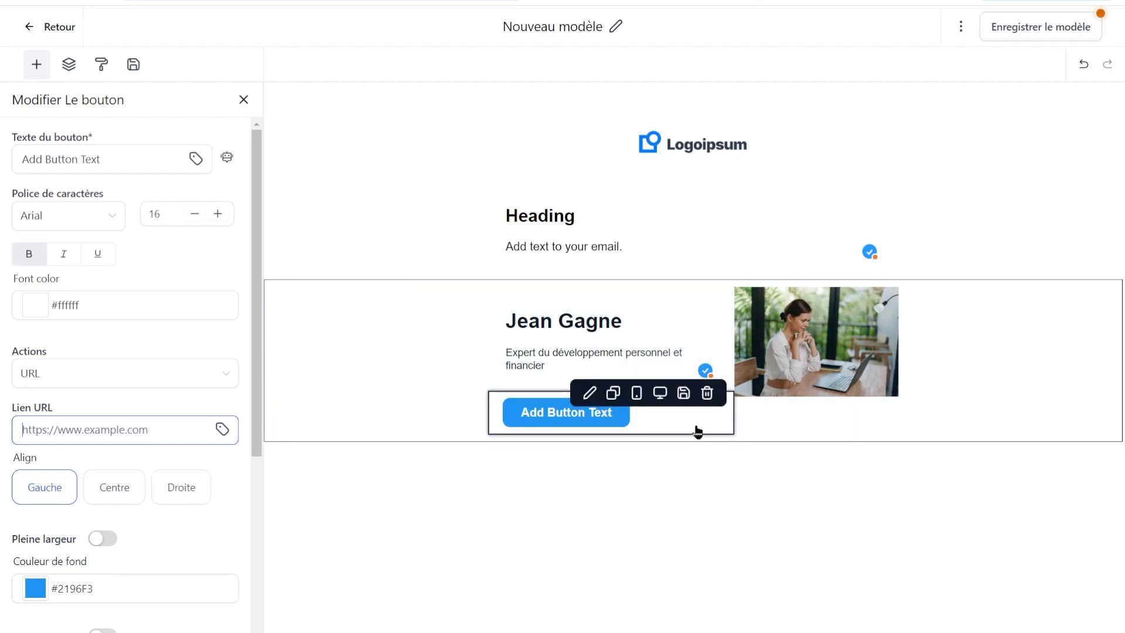
{"action": "left_click", "coordinate": [707, 393]}
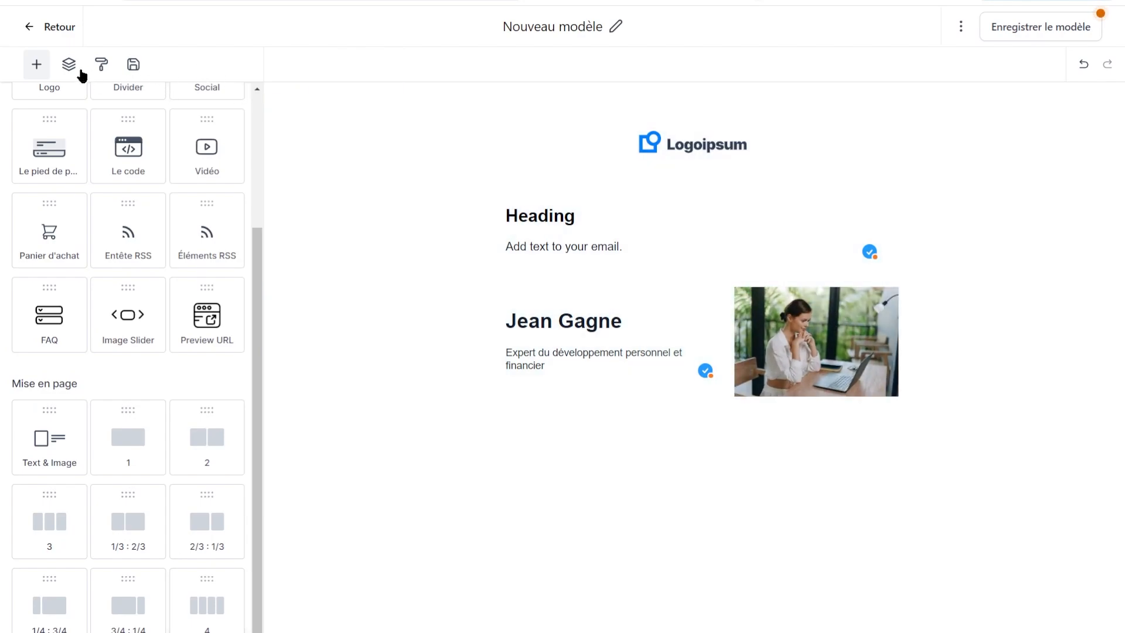
Insert a Divider element below the 'Add text to your email' paragraph.
{"action": "left_click_drag", "start_coordinate": [257, 361], "coordinate": [266, 158]}
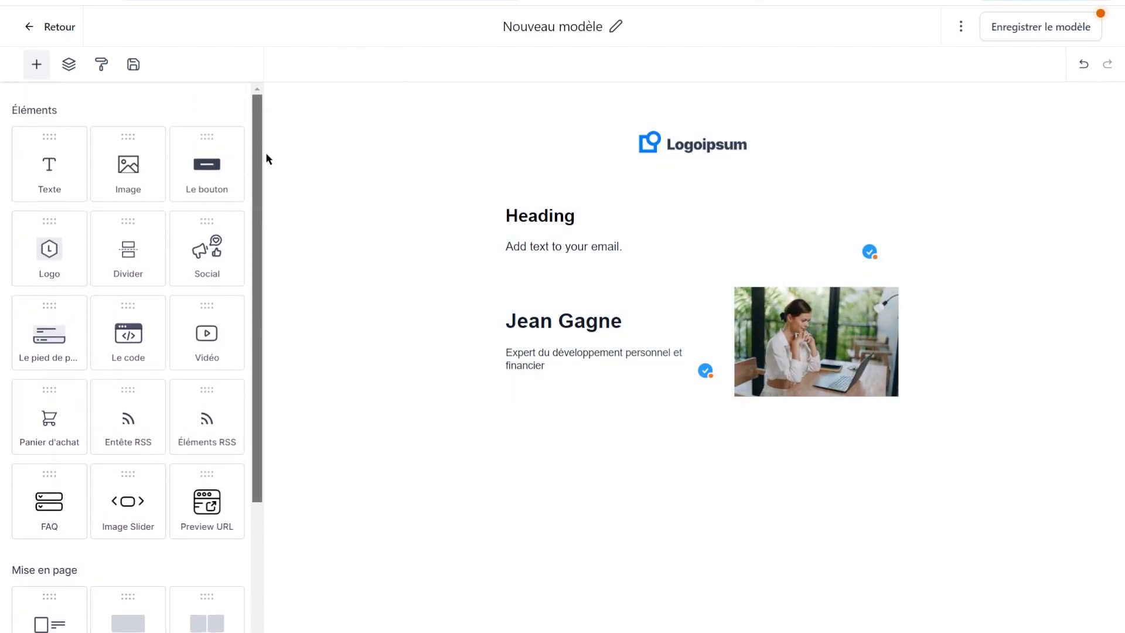
{"action": "left_click_drag", "start_coordinate": [117, 245], "coordinate": [703, 286]}
{"action": "left_click", "coordinate": [691, 287]}
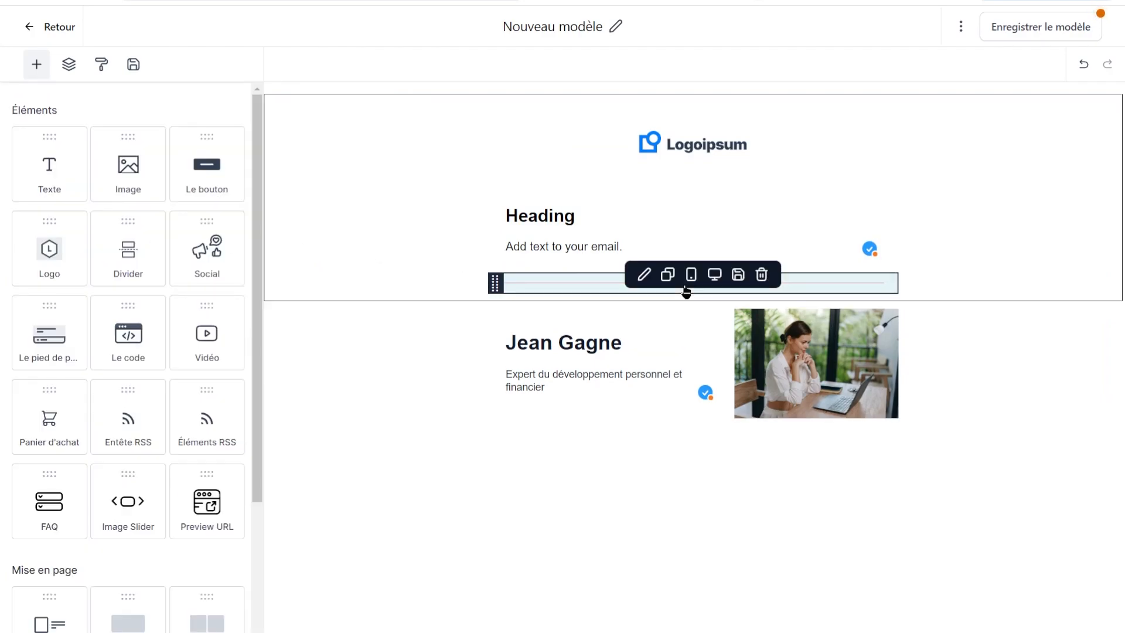
Recolour the new divider from pink to grey #676767FF.
{"action": "left_click", "coordinate": [643, 274]}
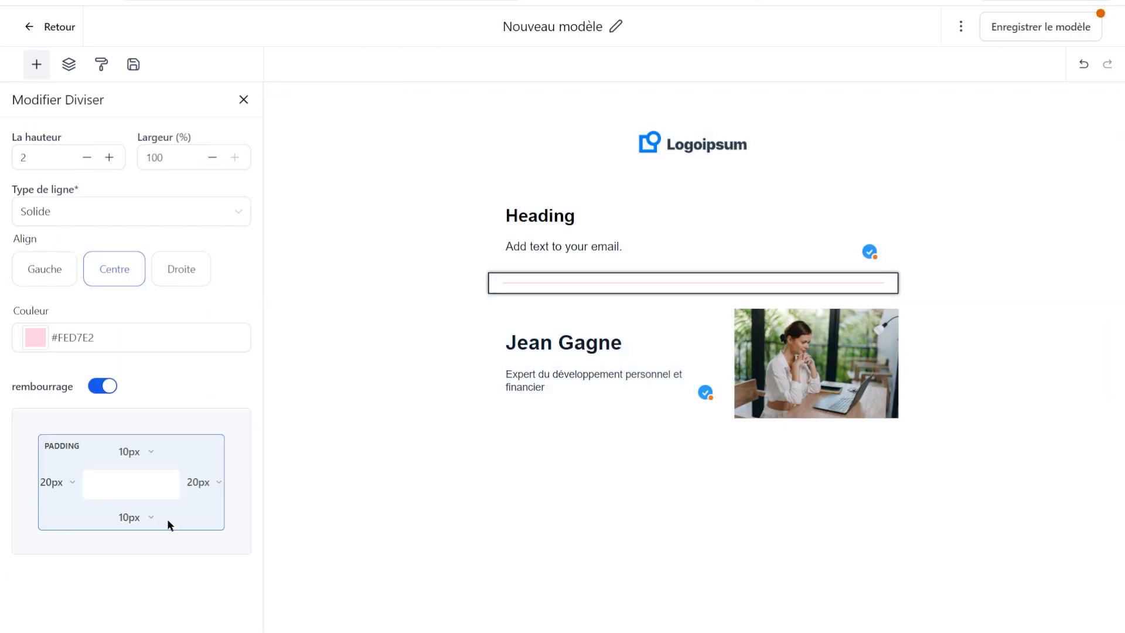
{"action": "left_click", "coordinate": [34, 344]}
{"action": "left_click_drag", "start_coordinate": [127, 478], "coordinate": [184, 480]}
{"action": "left_click", "coordinate": [153, 564]}
{"action": "left_click_drag", "start_coordinate": [159, 444], "coordinate": [12, 439]}
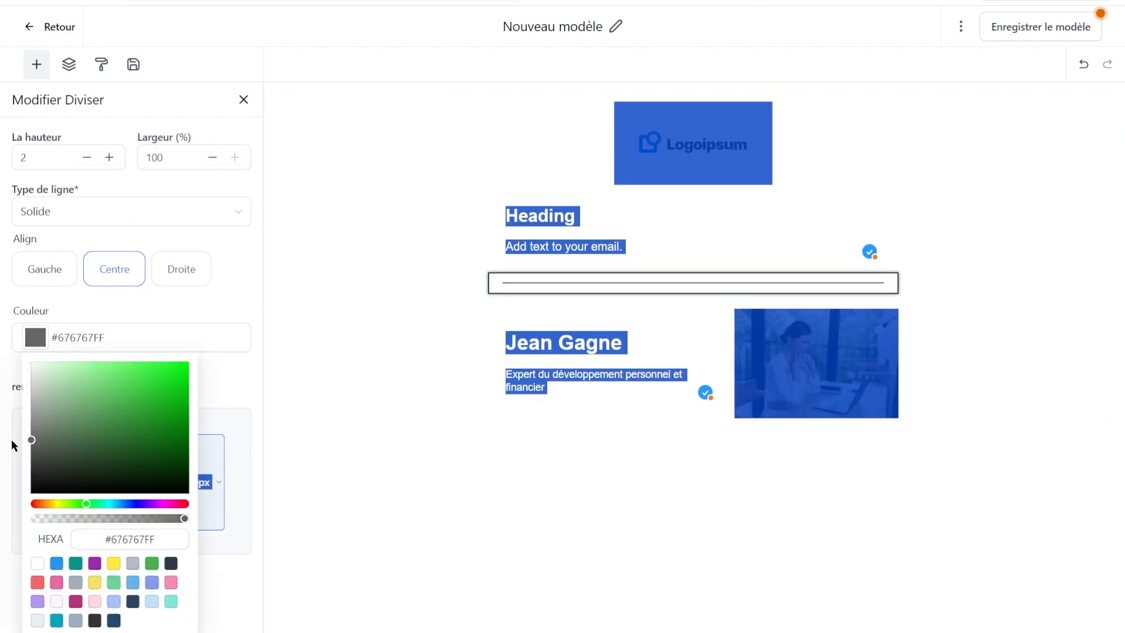
{"action": "left_click", "coordinate": [588, 467]}
{"action": "left_click", "coordinate": [658, 235]}
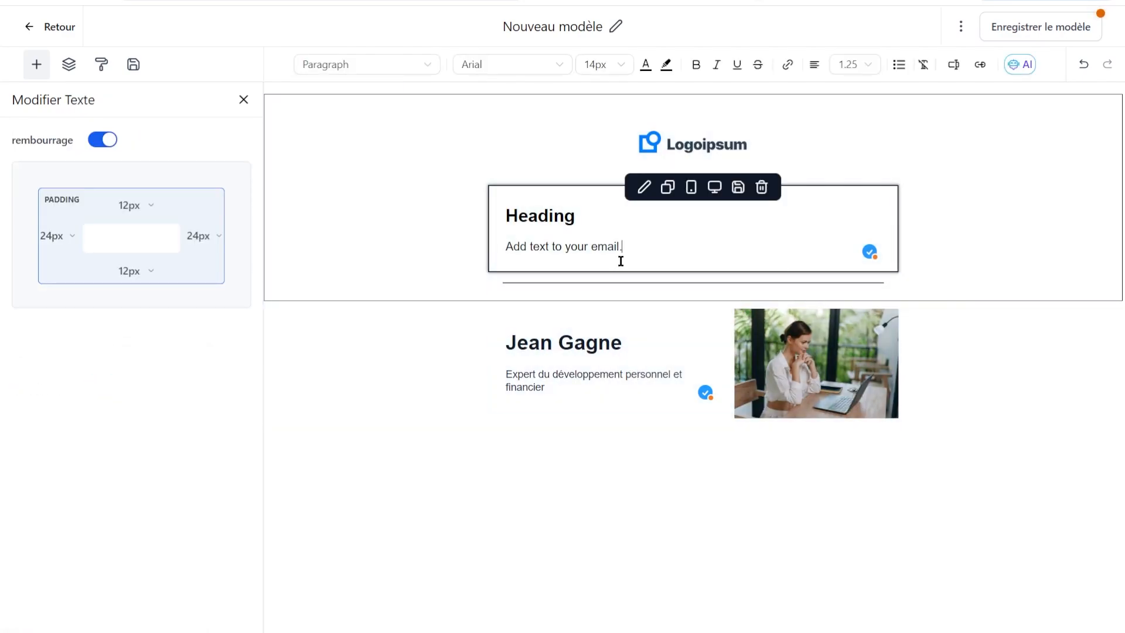
Save the email template with Enregistrer le modèle.
{"action": "left_click", "coordinate": [588, 215]}
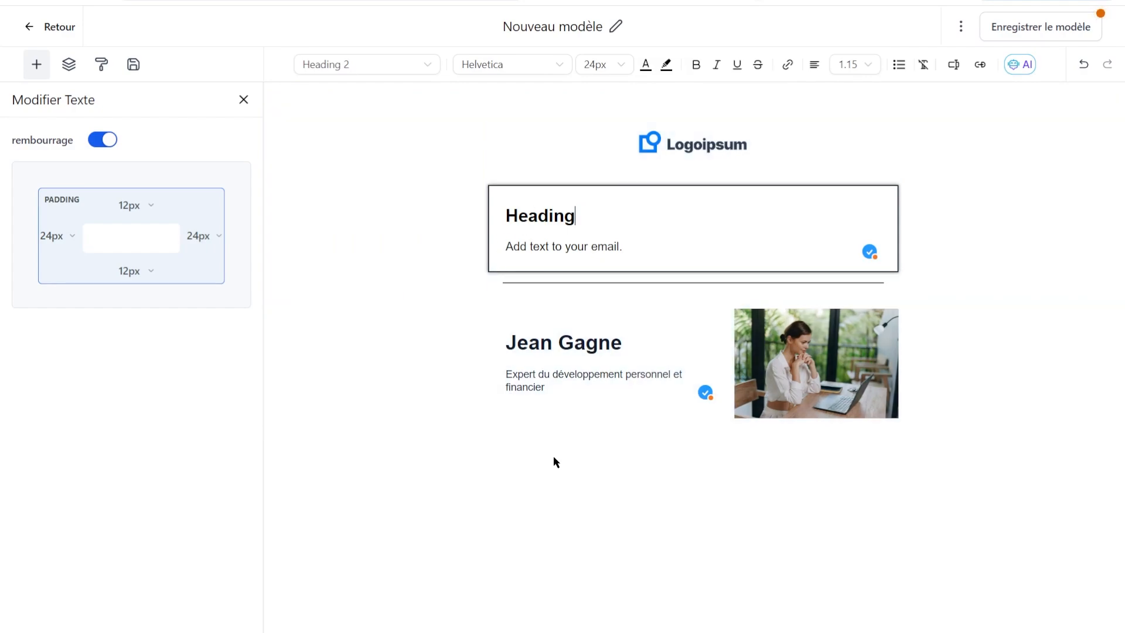
{"action": "left_click", "coordinate": [578, 404]}
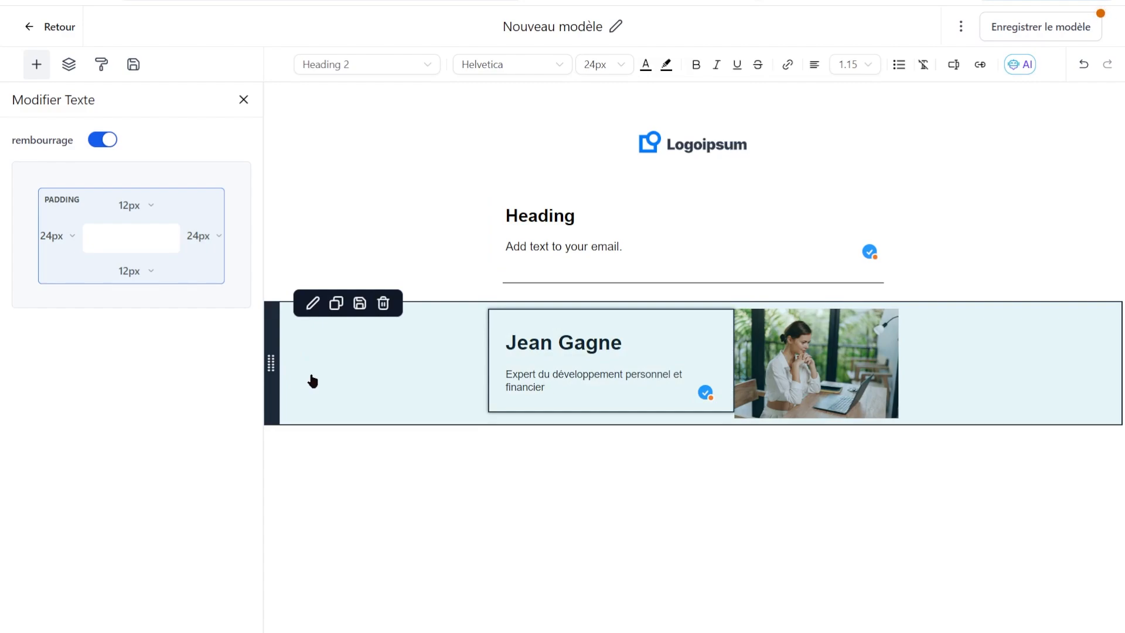
{"action": "left_click", "coordinate": [1030, 23]}
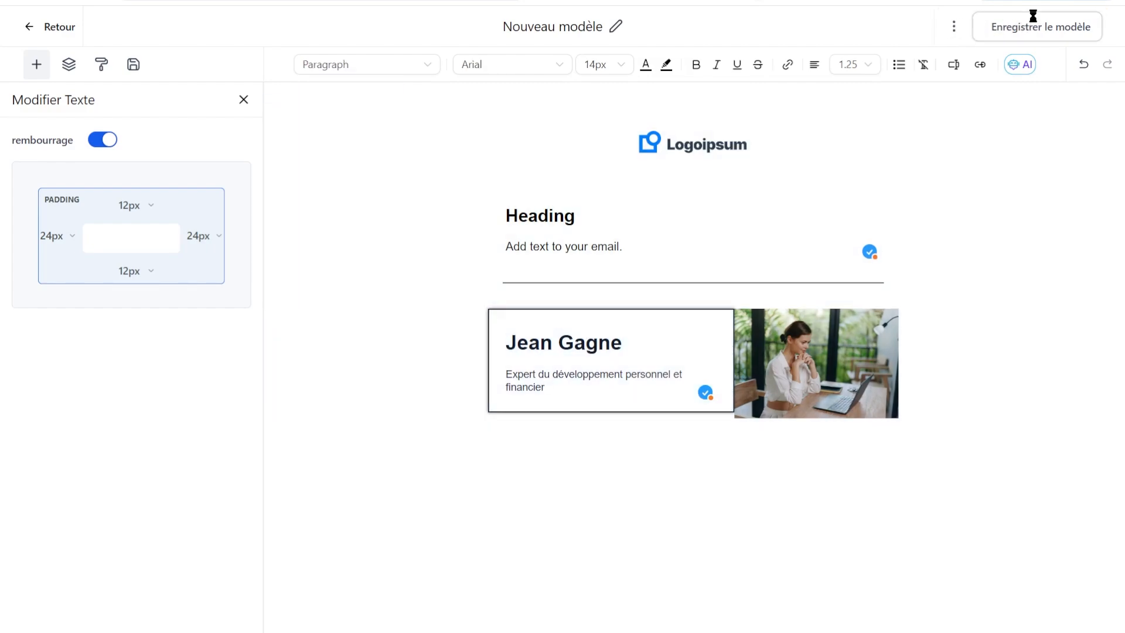
Rename the template from 'Nouveau modèle' to 'Modèle de Newsletter'.
{"action": "left_click", "coordinate": [614, 28]}
{"action": "triple_click", "coordinate": [574, 25]}
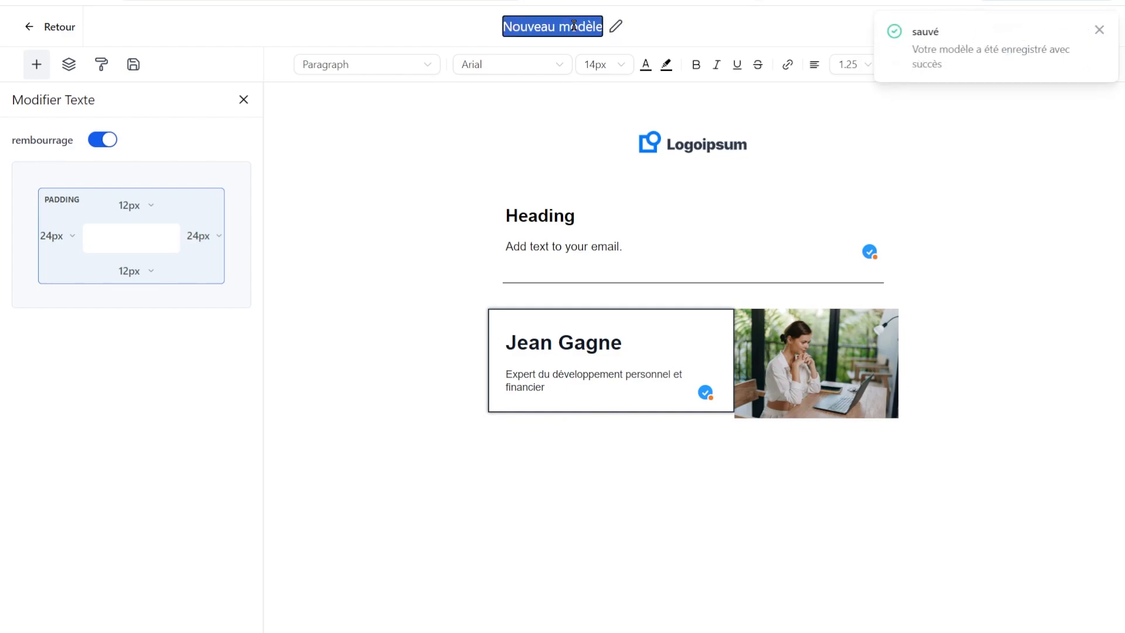
{"action": "type", "text": "Modèle de Ne"}
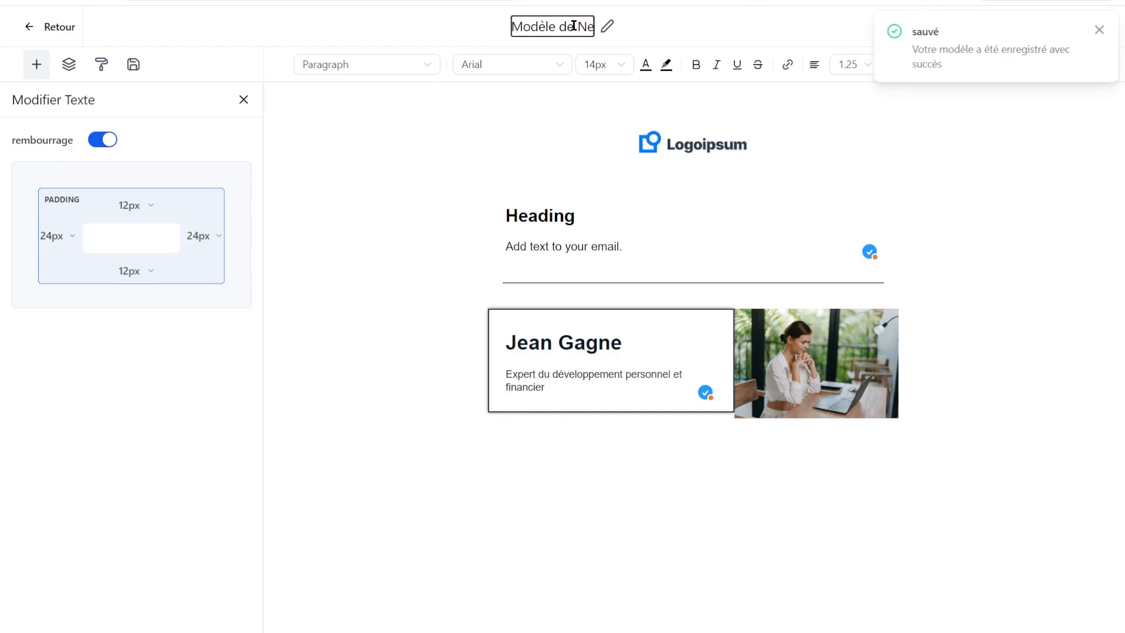
{"action": "type", "text": "wsletter"}
Fill in the sender name and sender email address in the template settings.
{"action": "left_click", "coordinate": [961, 27]}
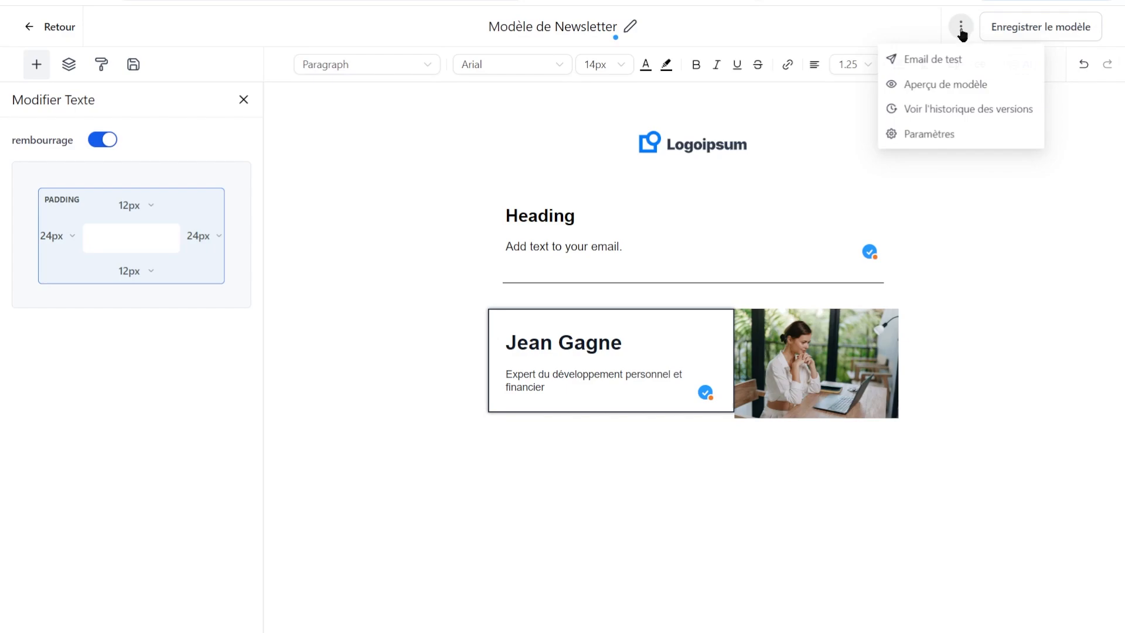
{"action": "left_click", "coordinate": [942, 135]}
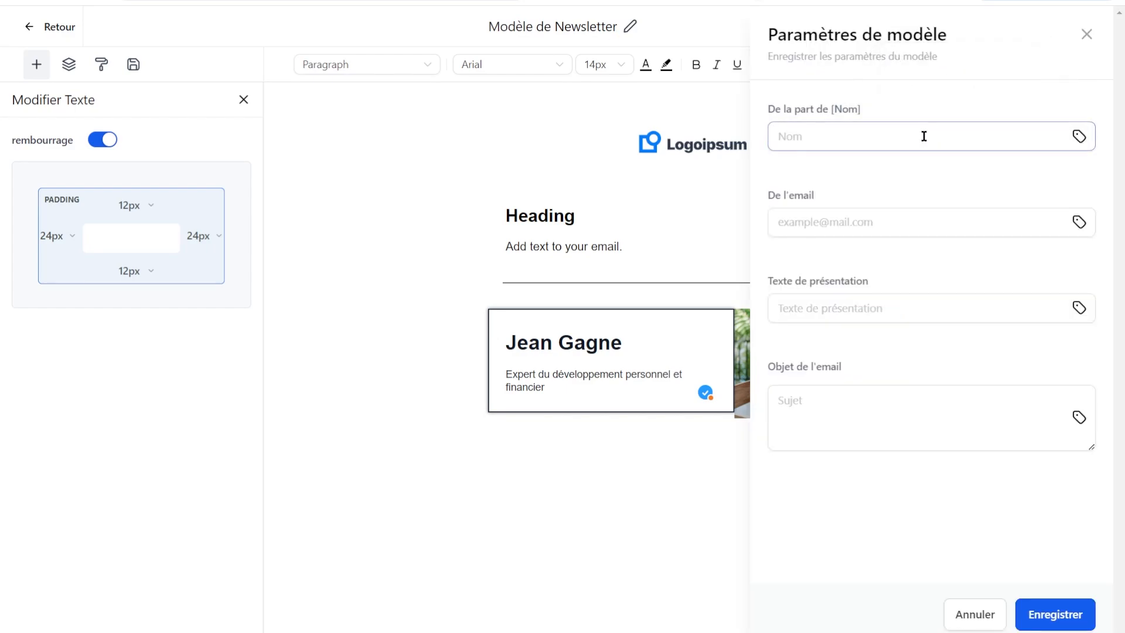
{"action": "left_click", "coordinate": [852, 140]}
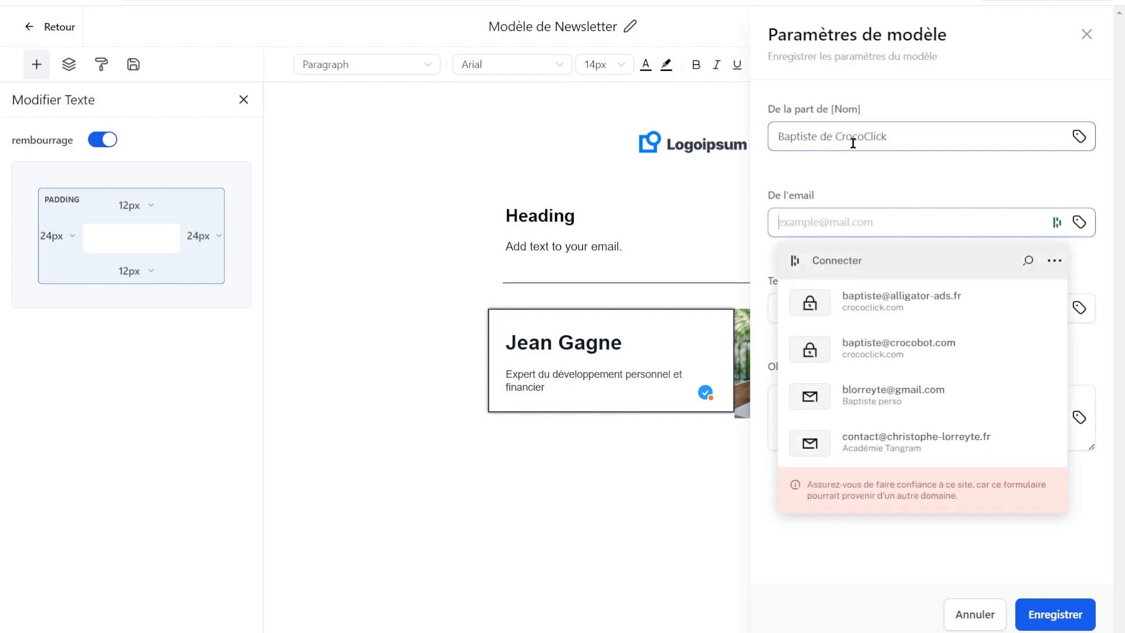
{"action": "type", "text": "fe"}
{"action": "key", "text": "BackSpace"}
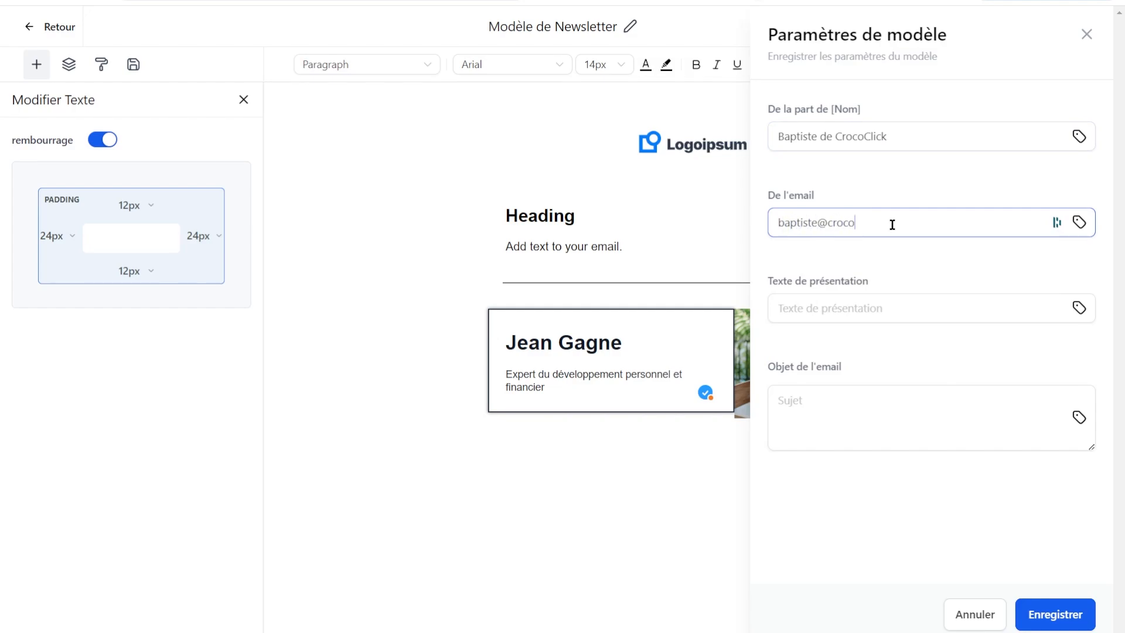
{"action": "key", "text": "Tab"}
{"action": "type", "text": "fe"}
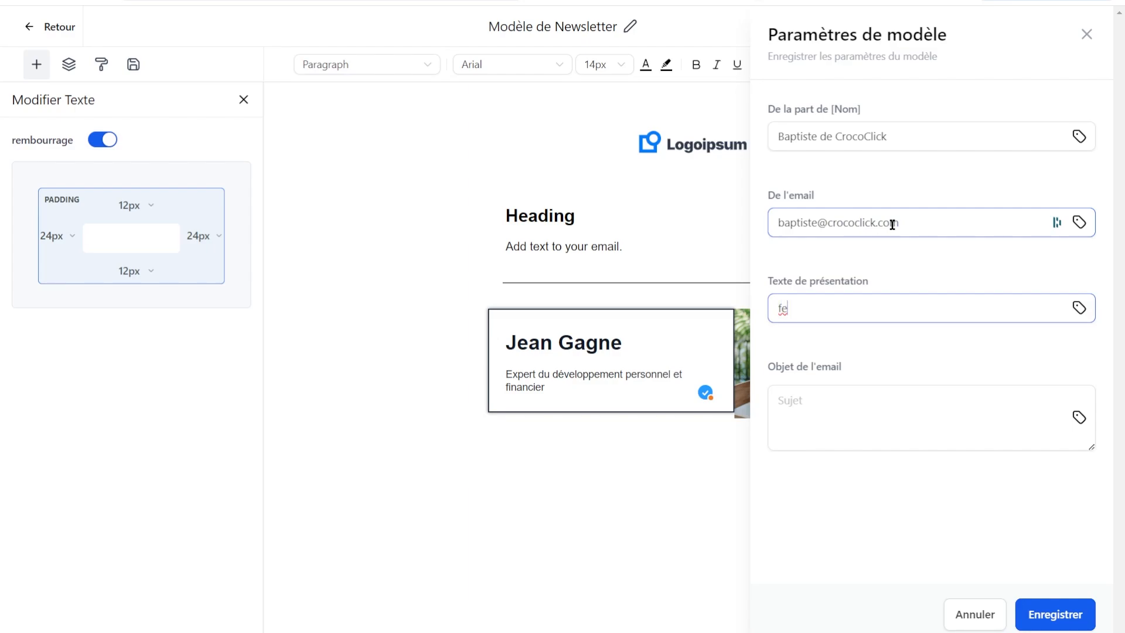
{"action": "key", "text": "BackSpace"}
{"action": "key", "text": "BackSpace"}
Leave the subject empty, save the settings, and save the template again.
{"action": "left_click", "coordinate": [827, 403]}
{"action": "left_click", "coordinate": [831, 553]}
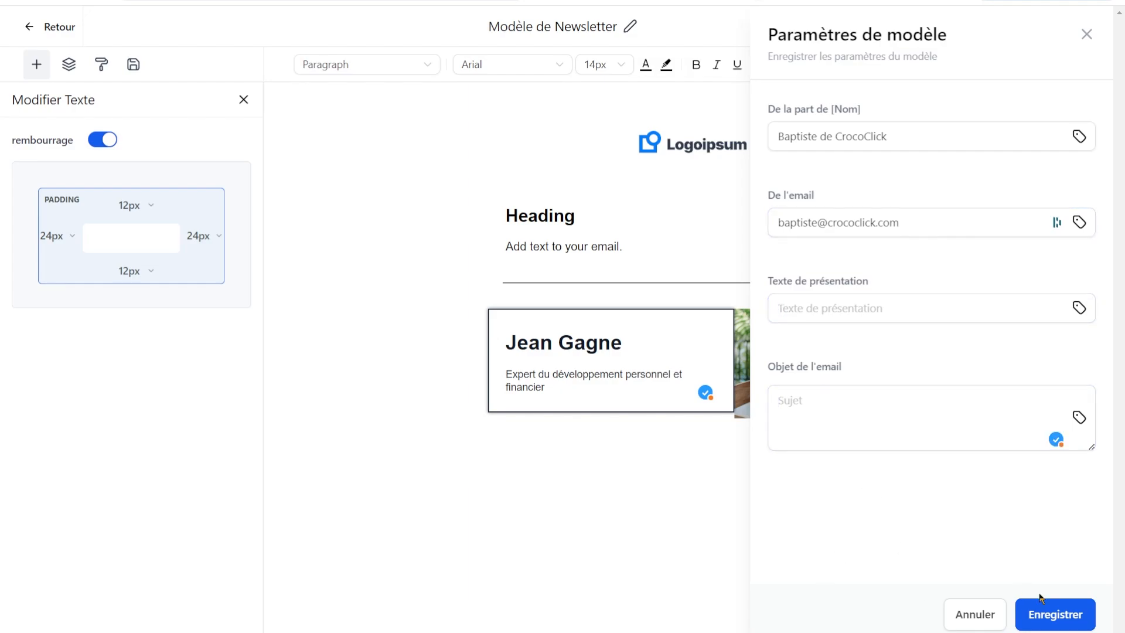
{"action": "left_click", "coordinate": [1063, 613]}
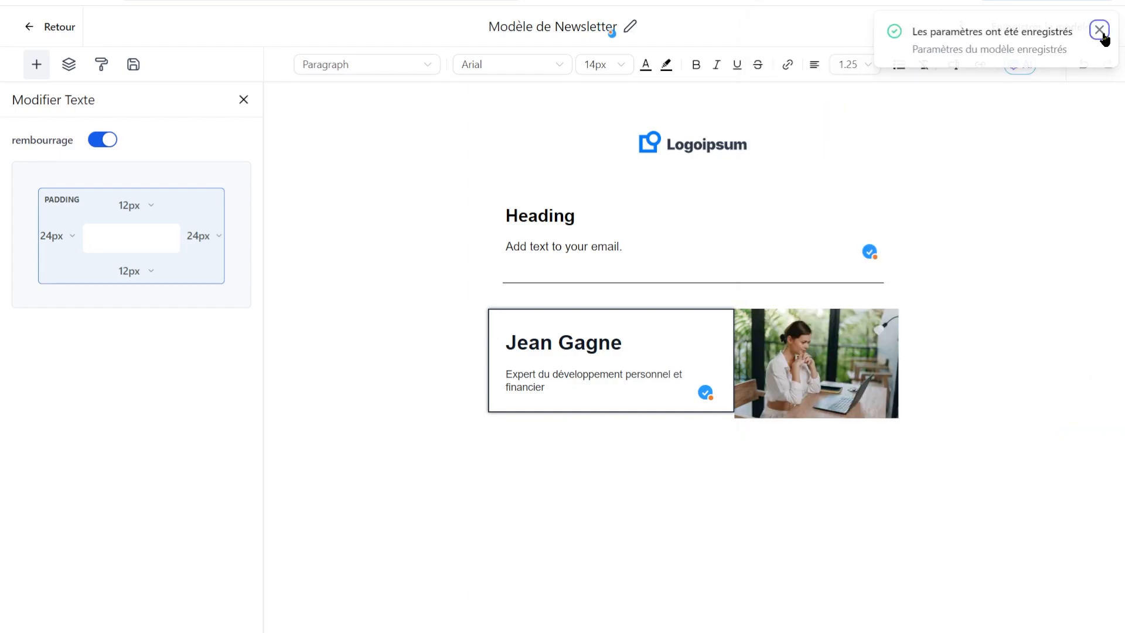
{"action": "left_click", "coordinate": [1099, 30]}
{"action": "left_click", "coordinate": [988, 34]}
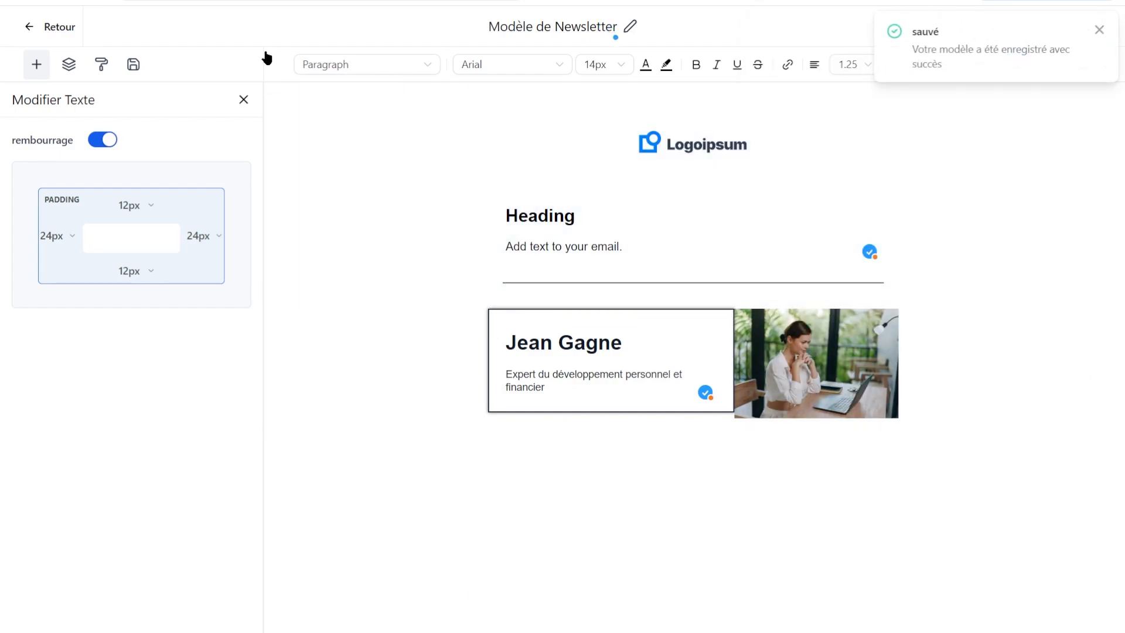
Leave the editor and open Marketing's Emails > Modèles list showing 'Modèle de Newsletter'.
{"action": "left_click", "coordinate": [59, 25]}
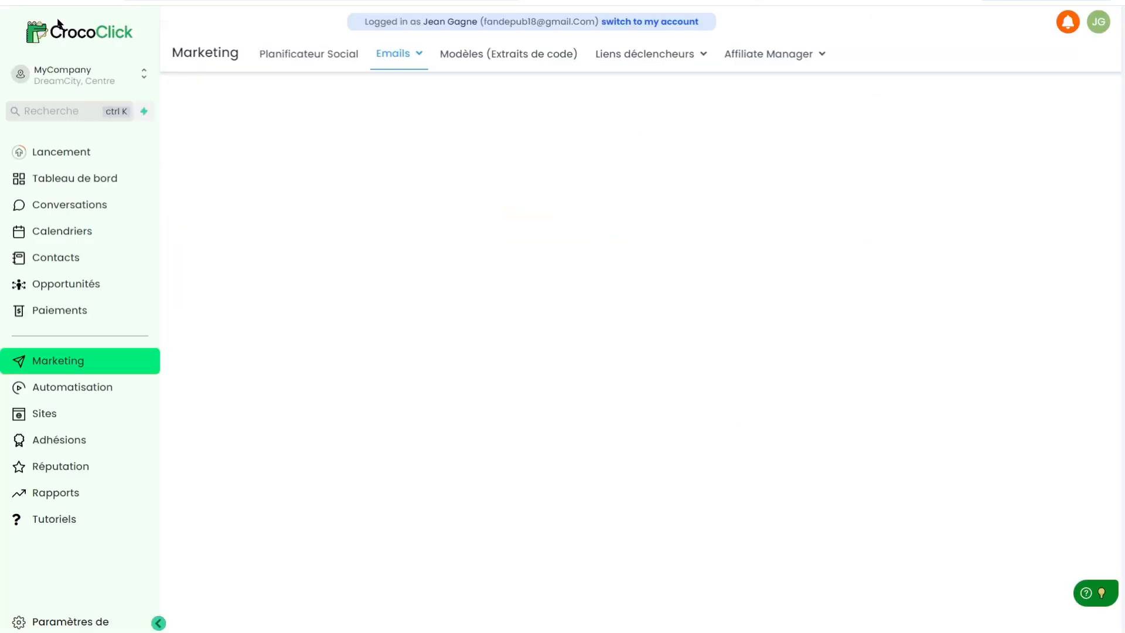
{"action": "left_click", "coordinate": [395, 69]}
{"action": "left_click", "coordinate": [377, 105]}
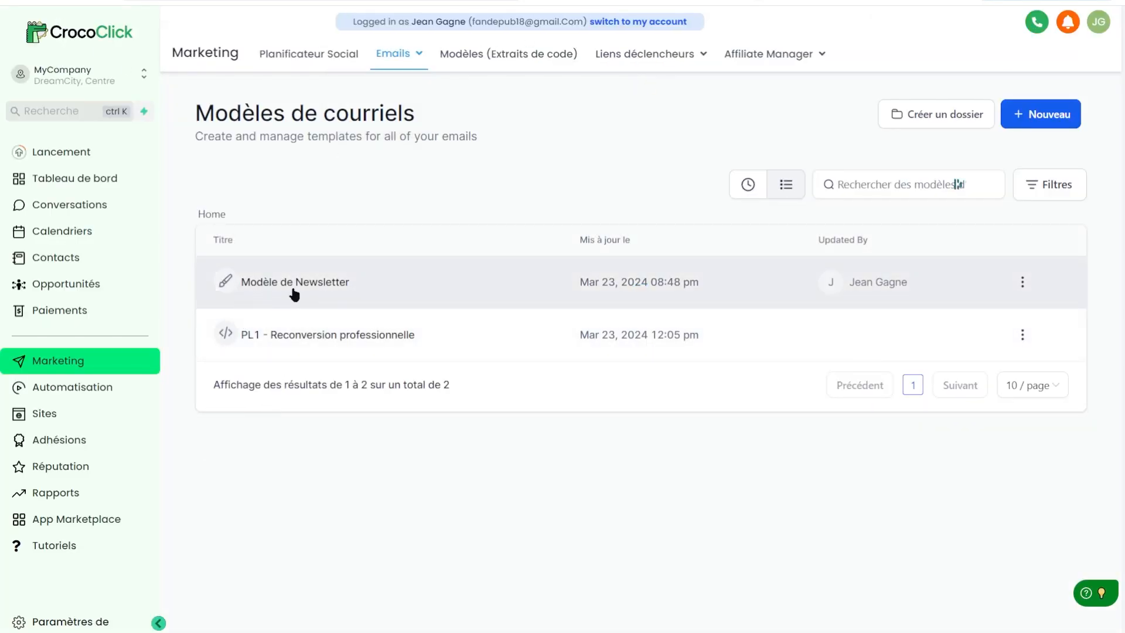
{"action": "mouse_move", "coordinate": [404, 56]}
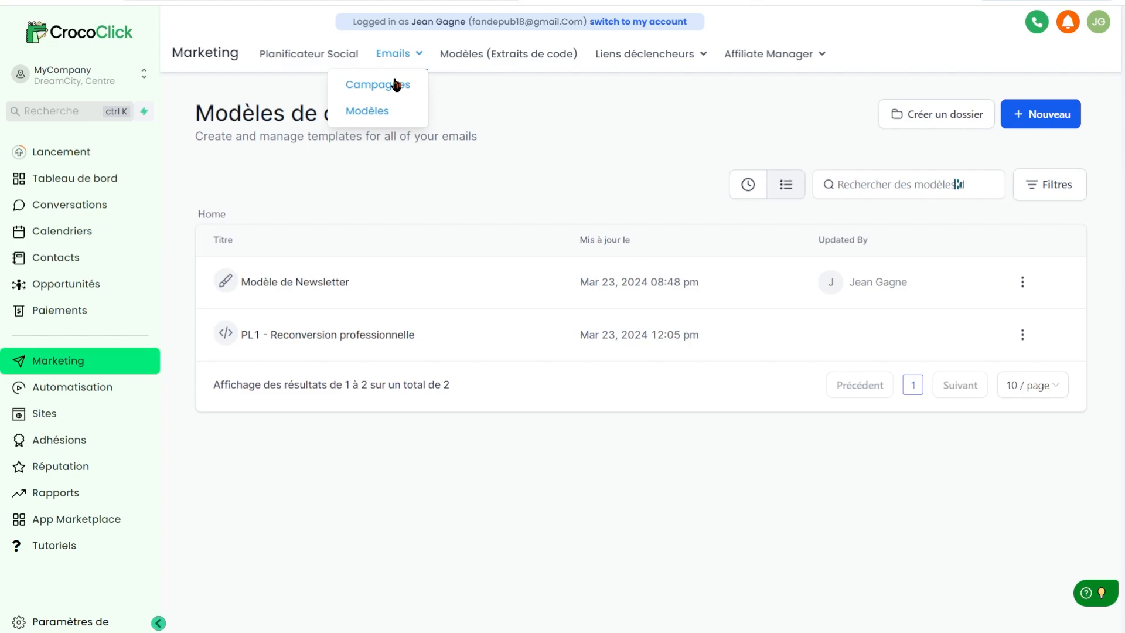
Create a new campaign in Emails > Campagnes using the 'Modèle de Newsletter' template.
{"action": "left_click", "coordinate": [396, 85]}
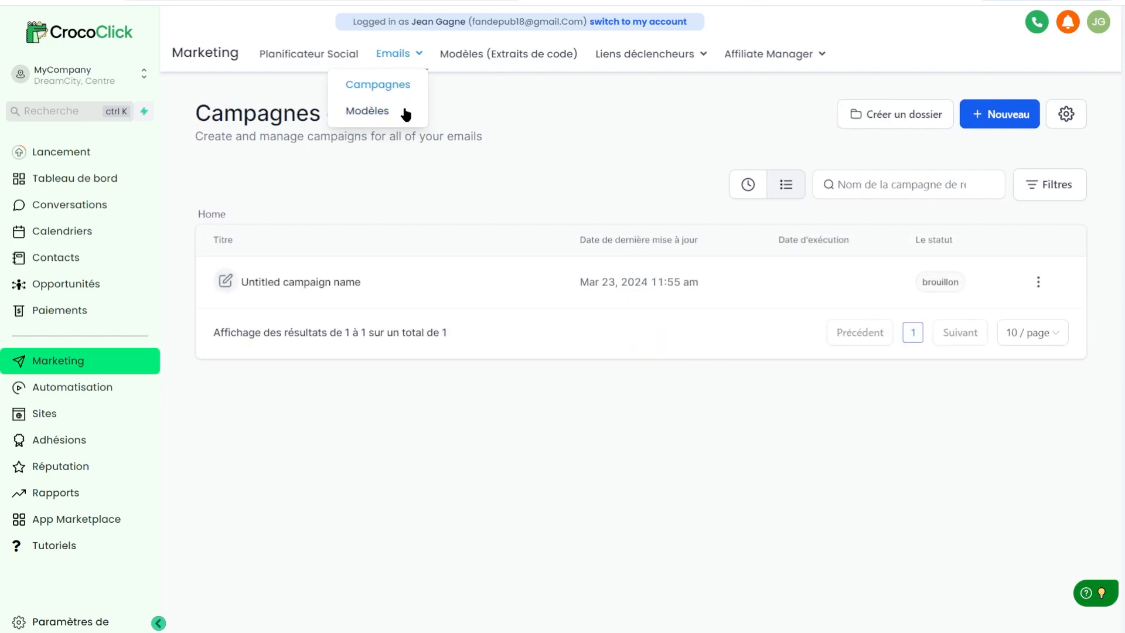
{"action": "left_click", "coordinate": [990, 119]}
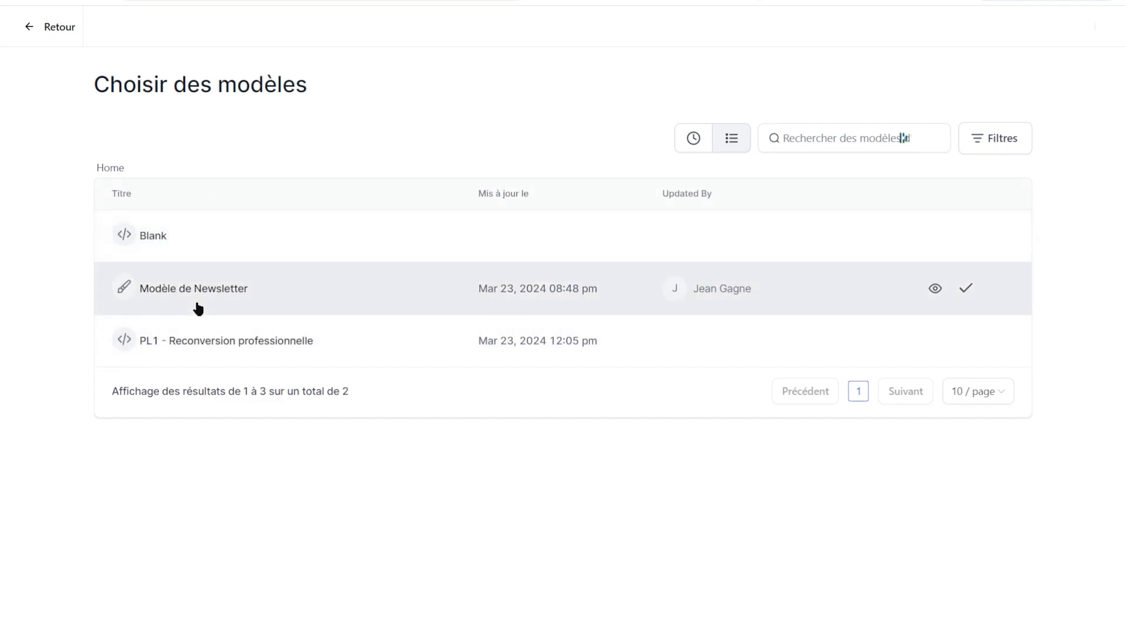
{"action": "left_click", "coordinate": [177, 295]}
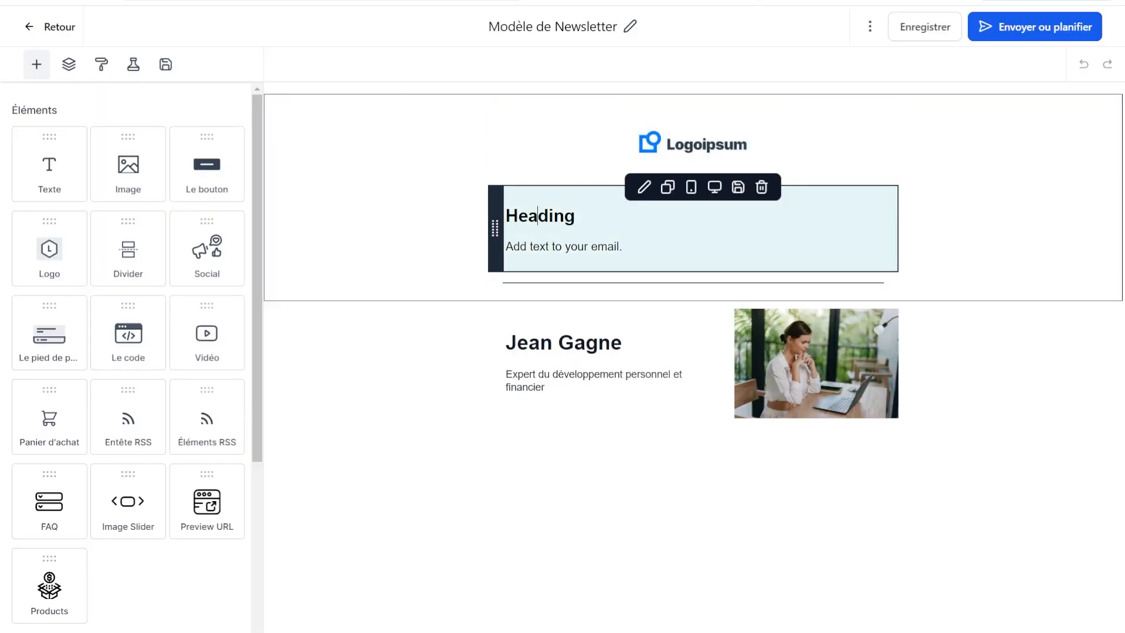
Paste the newsletter text over the placeholder paragraph and set it to 16px.
{"action": "double_click", "coordinate": [537, 216]}
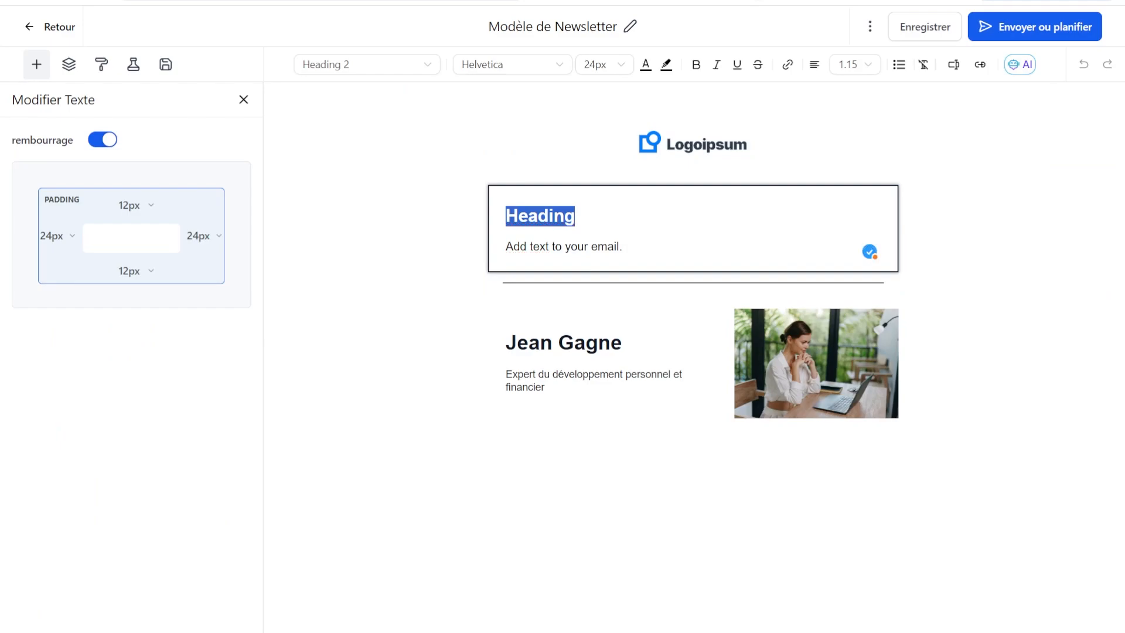
{"action": "triple_click", "coordinate": [537, 246]}
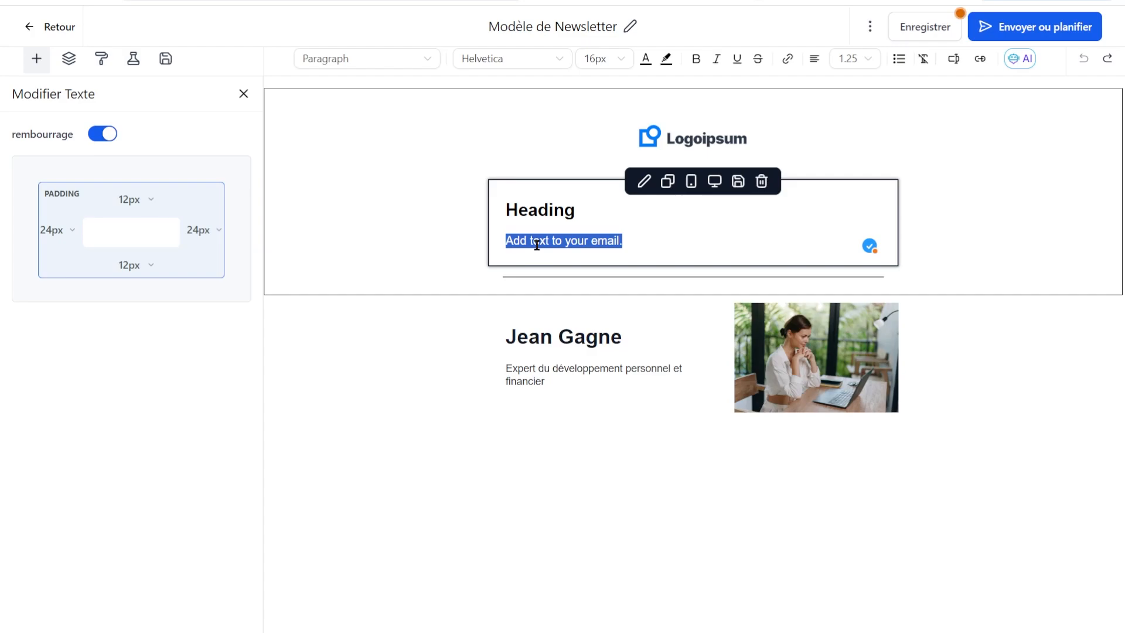
{"action": "key", "text": "ctrl+v"}
{"action": "scroll", "coordinate": [568, 337], "scroll_direction": "down", "scroll_amount": 3}
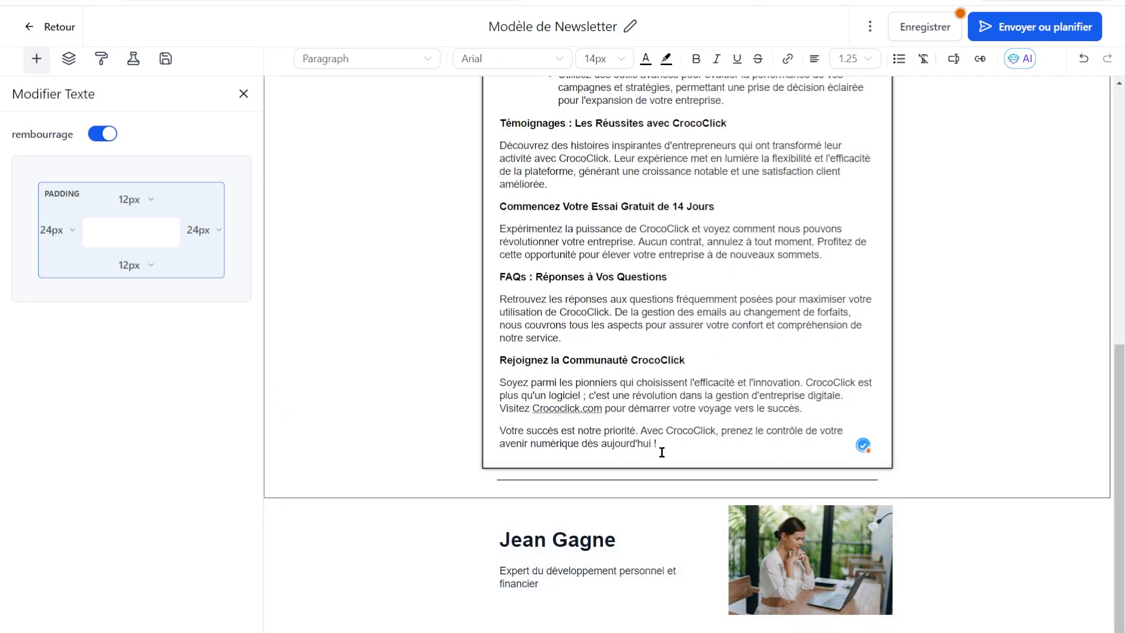
{"action": "left_click_drag", "start_coordinate": [661, 452], "coordinate": [490, 229]}
{"action": "left_click", "coordinate": [603, 58]}
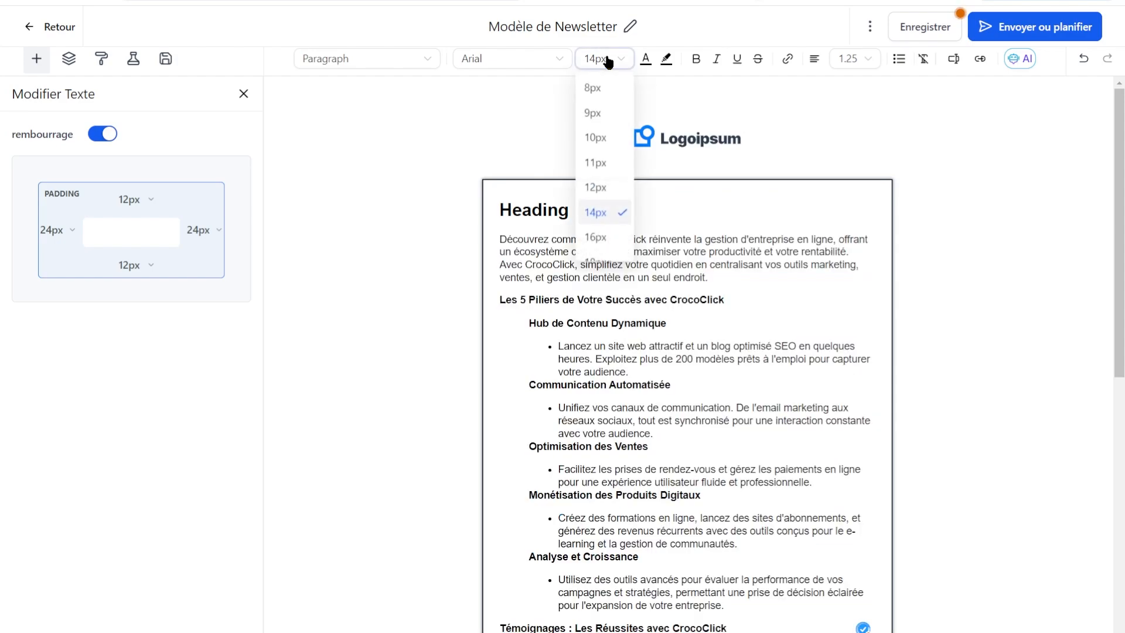
{"action": "left_click", "coordinate": [594, 236]}
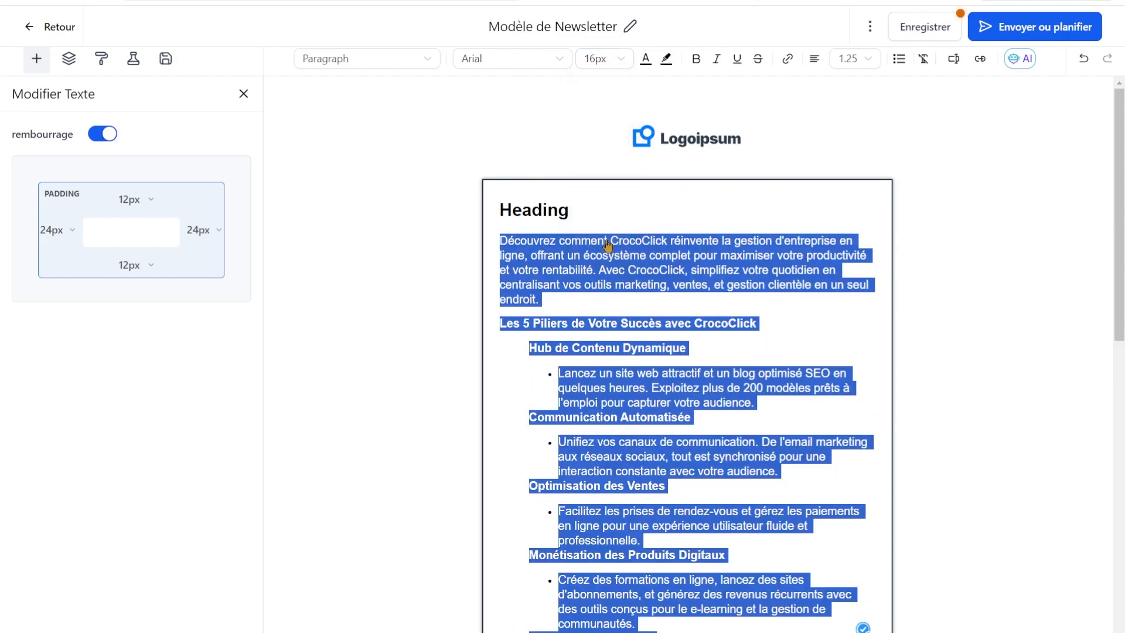
{"action": "left_click", "coordinate": [604, 337]}
Review the pasted newsletter text and save the campaign.
{"action": "scroll", "coordinate": [576, 344], "scroll_direction": "down", "scroll_amount": 1}
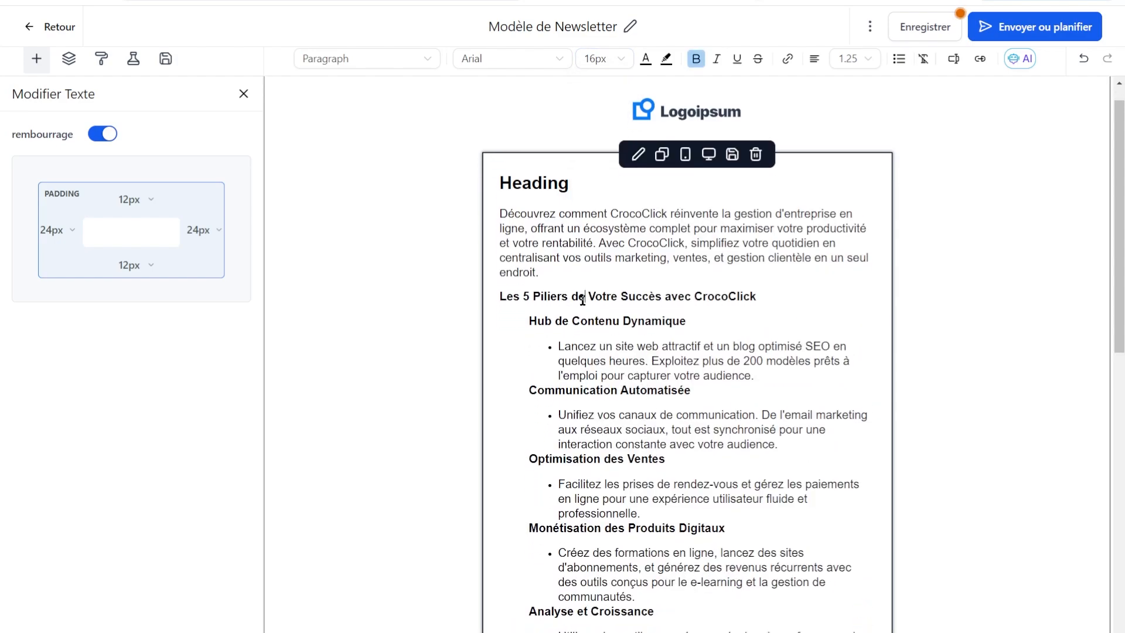
{"action": "left_click", "coordinate": [718, 361]}
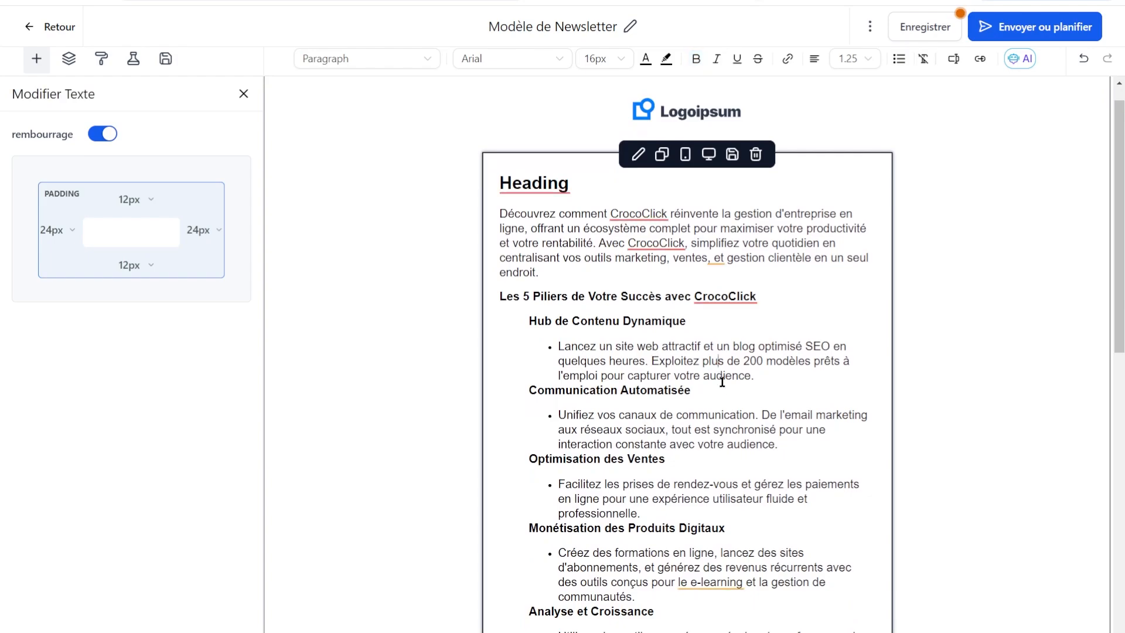
{"action": "scroll", "coordinate": [732, 429], "scroll_direction": "down", "scroll_amount": 10}
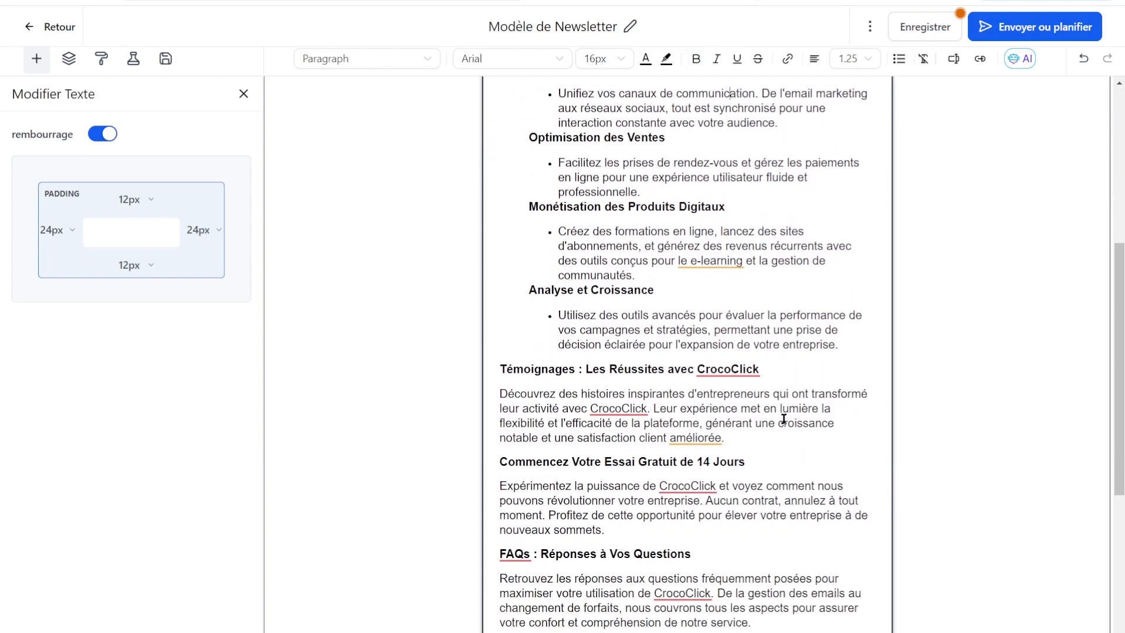
{"action": "scroll", "coordinate": [818, 350], "scroll_direction": "up", "scroll_amount": 10}
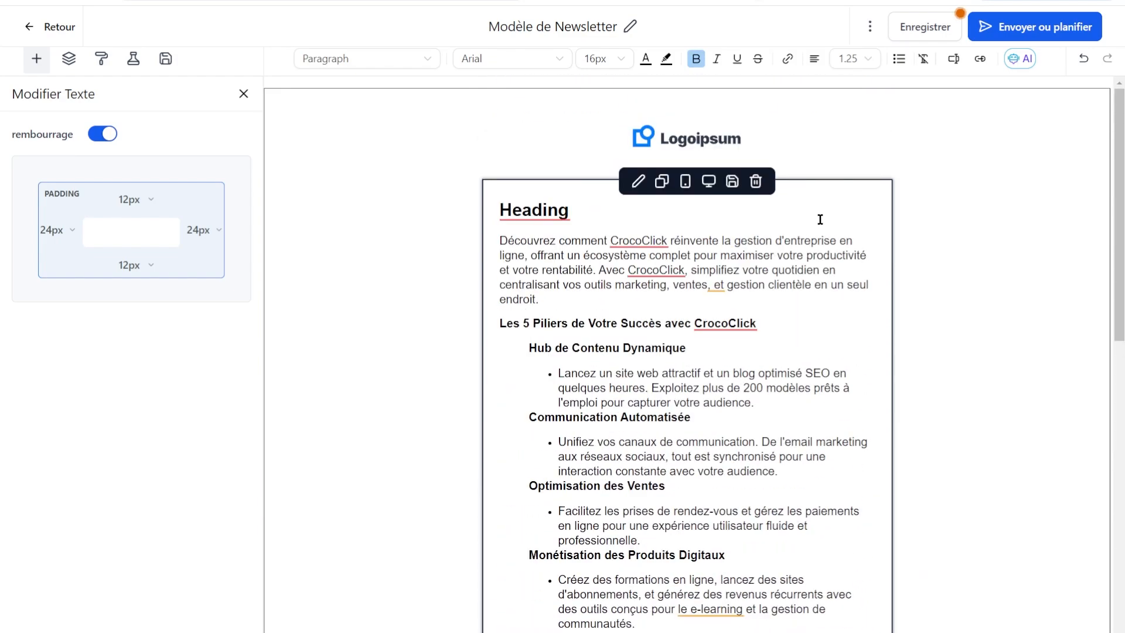
{"action": "left_click", "coordinate": [930, 26]}
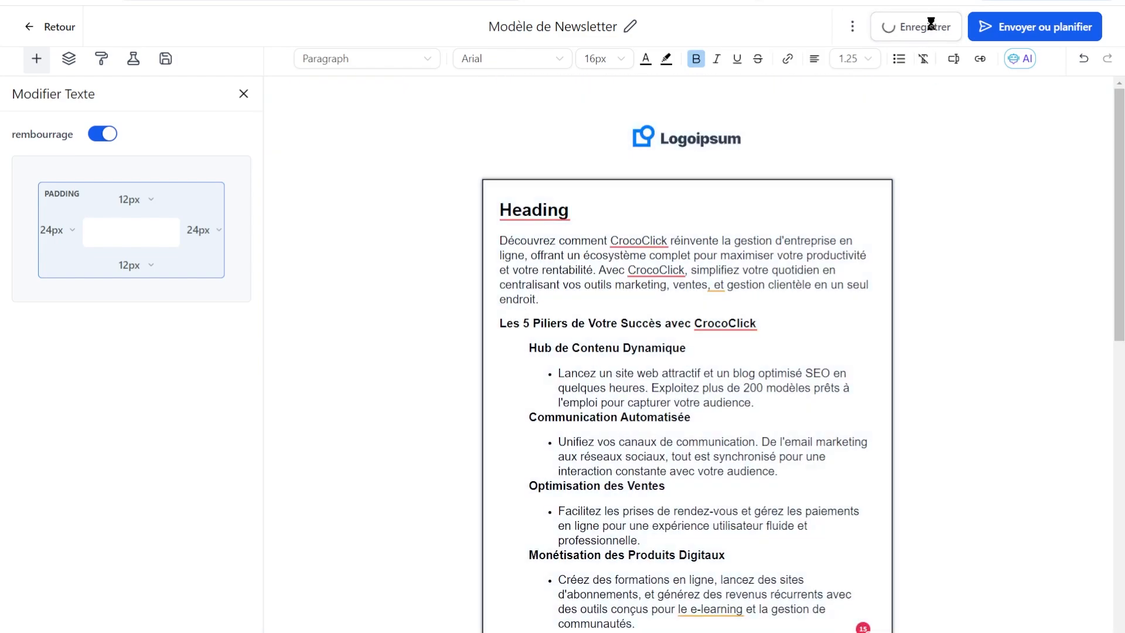
Retitle the campaign 'Newsletter de Février', save it, then go to Envoyer ou planifier.
{"action": "left_click", "coordinate": [629, 27]}
{"action": "triple_click", "coordinate": [596, 28]}
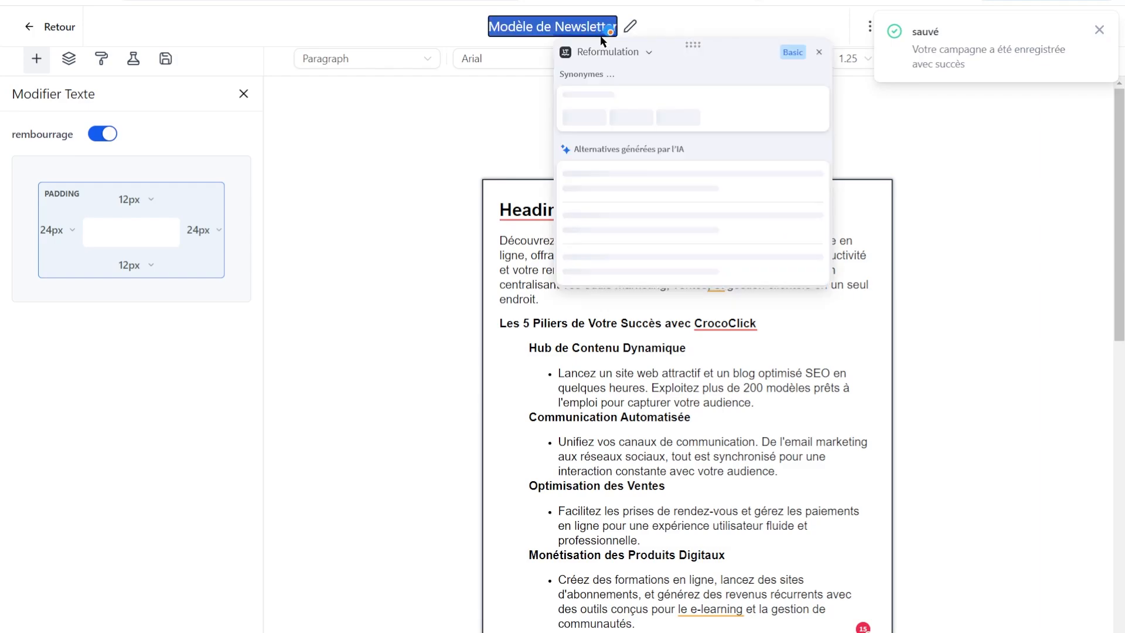
{"action": "type", "text": "Newsletter de Févr"}
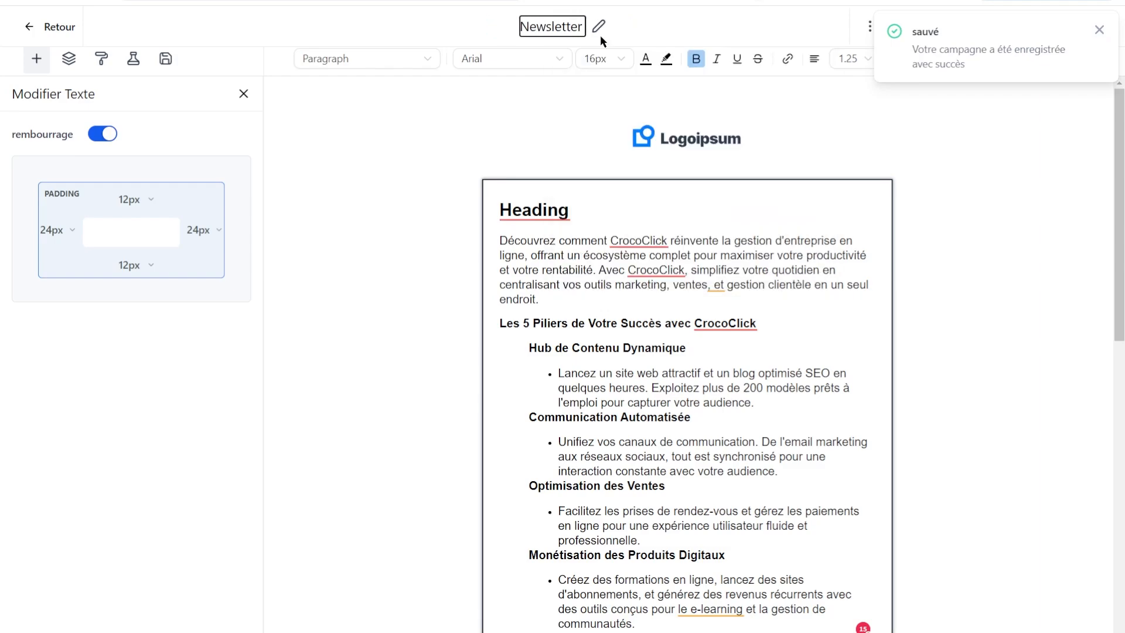
{"action": "type", "text": "ier"}
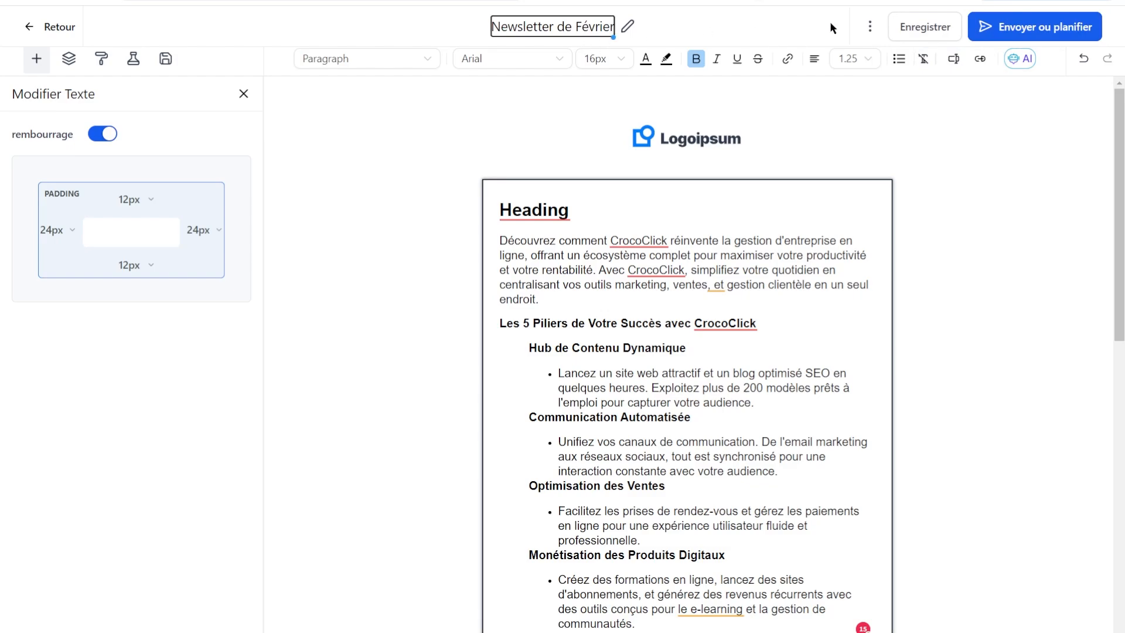
{"action": "left_click", "coordinate": [924, 27]}
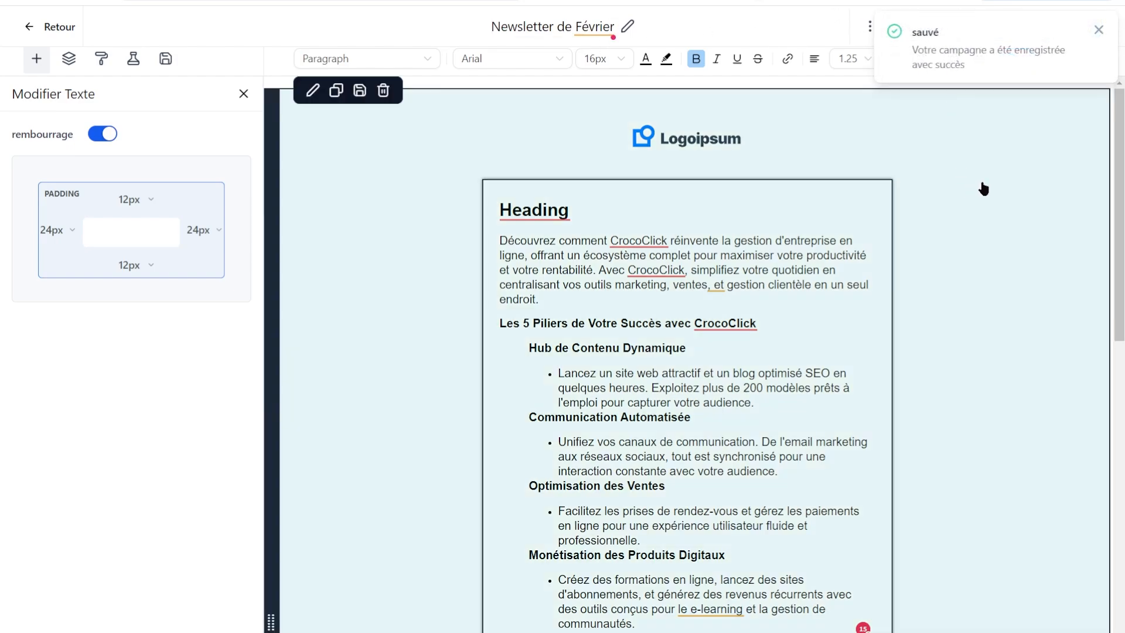
{"action": "left_click", "coordinate": [1098, 29]}
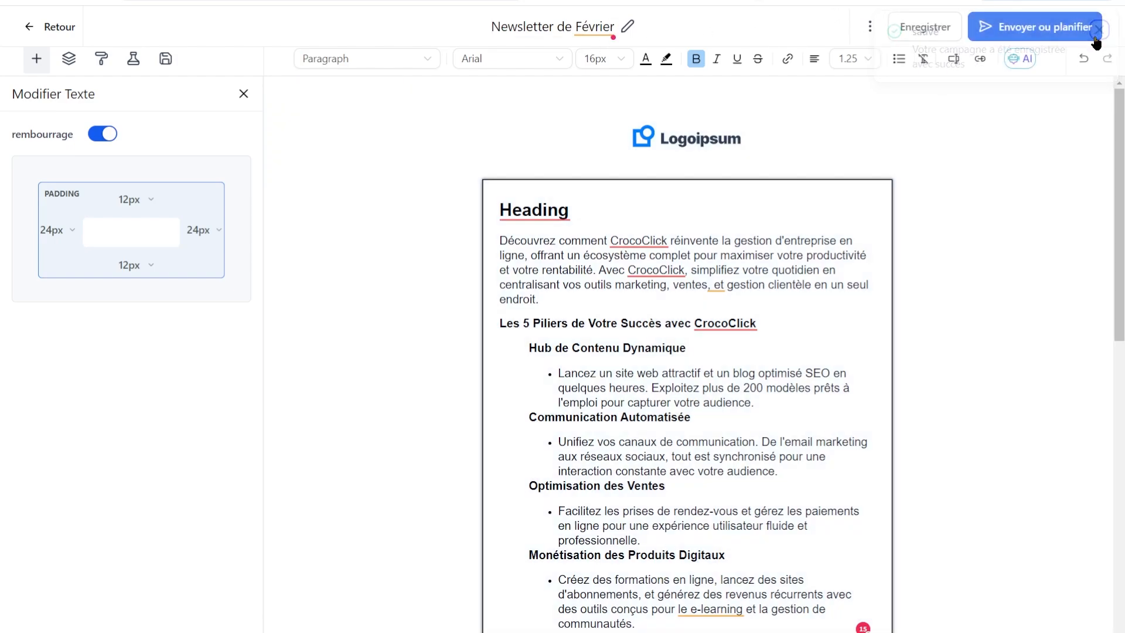
{"action": "left_click", "coordinate": [1048, 42]}
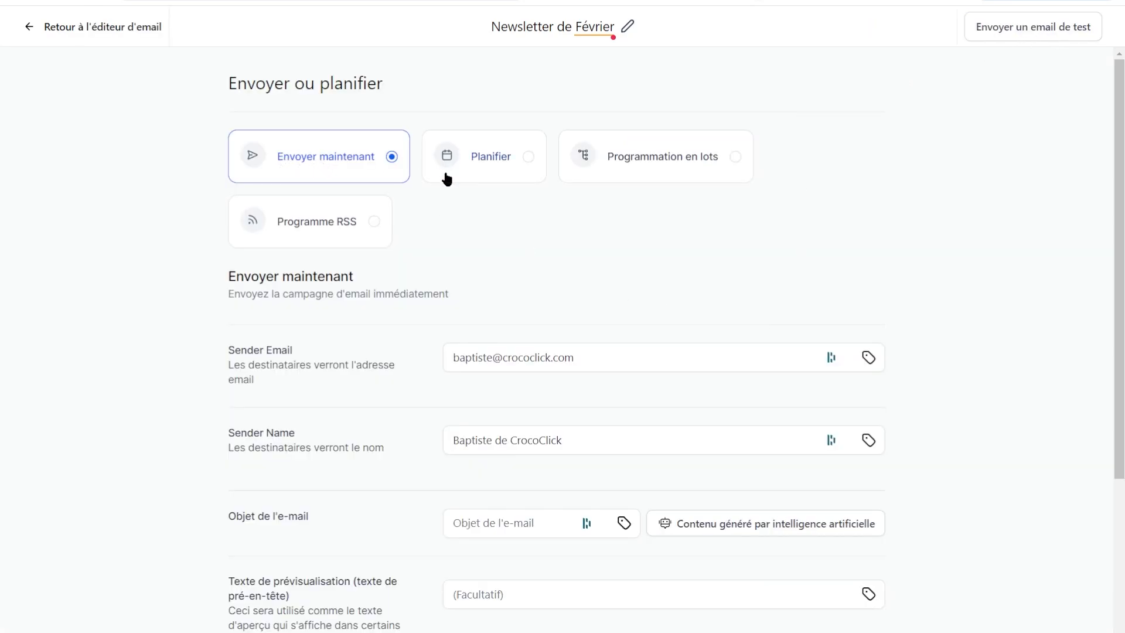
Pick the Planifier option for a single scheduled send after viewing the batch and RSS options.
{"action": "left_click", "coordinate": [463, 163]}
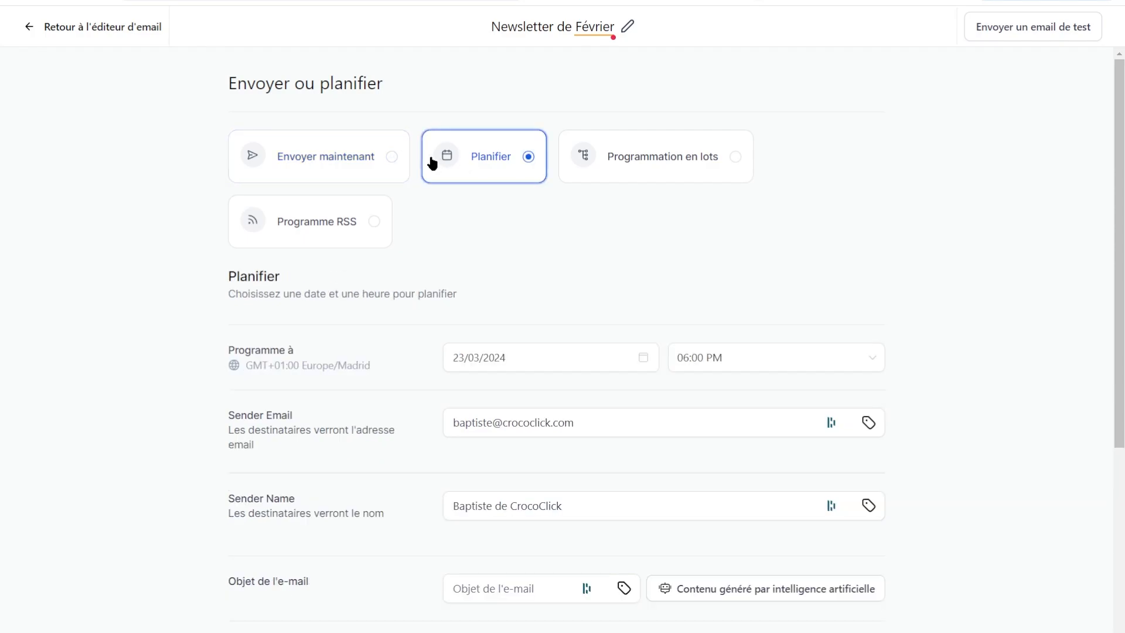
{"action": "left_click", "coordinate": [705, 146]}
{"action": "left_click", "coordinate": [363, 229]}
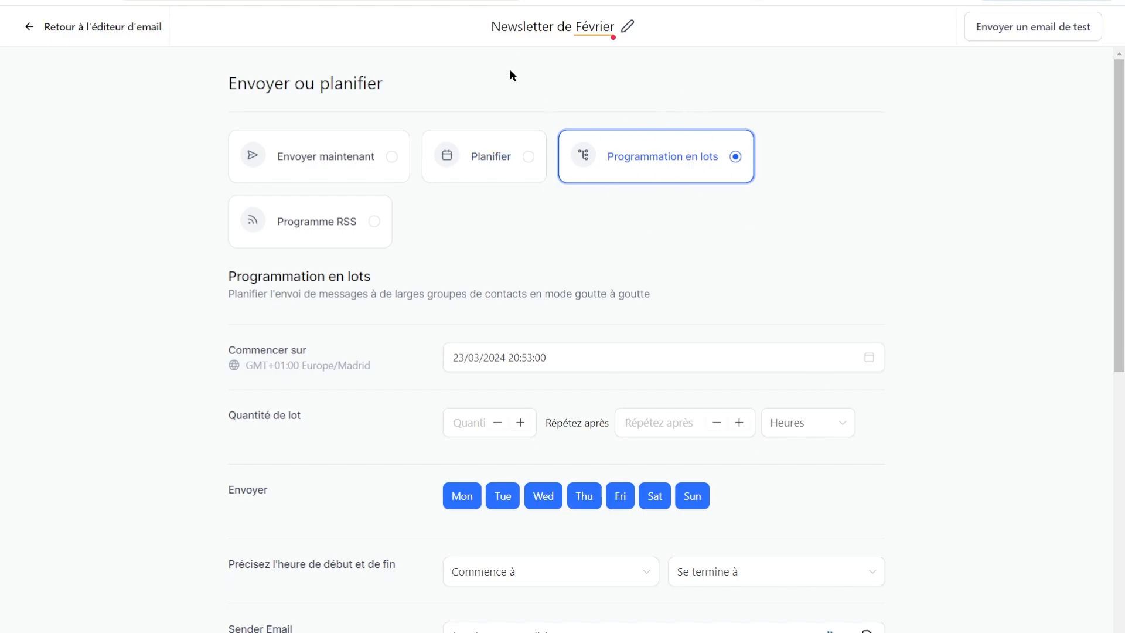
{"action": "left_click", "coordinate": [492, 169]}
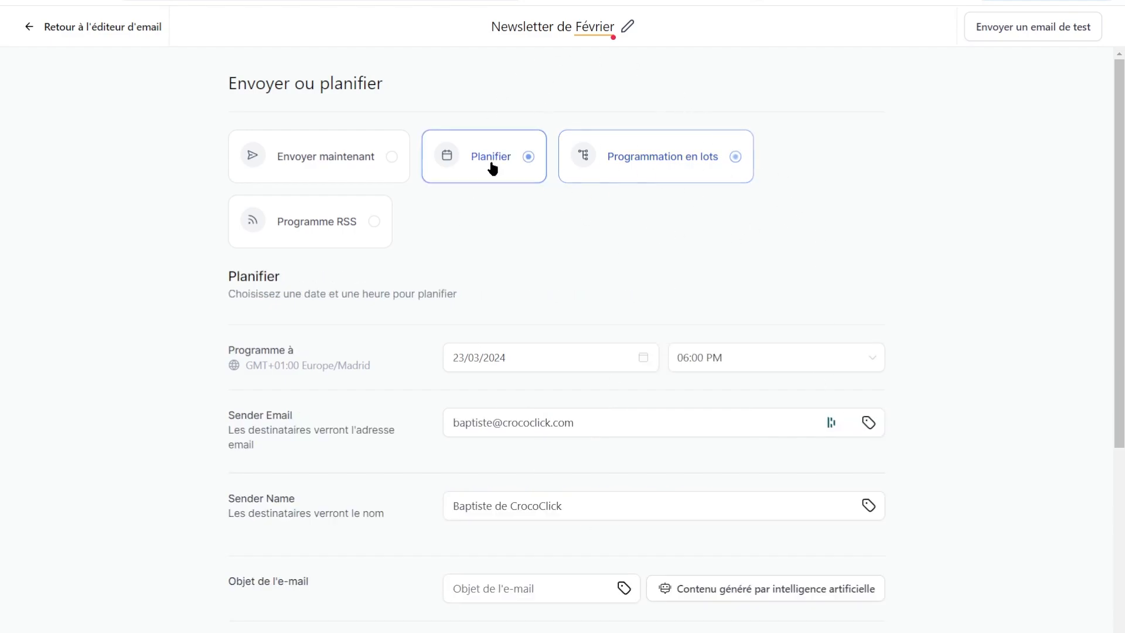
Set the send date to 30/03/2024 and the send time to 07:45 AM.
{"action": "left_click", "coordinate": [520, 363]}
{"action": "left_click", "coordinate": [578, 533]}
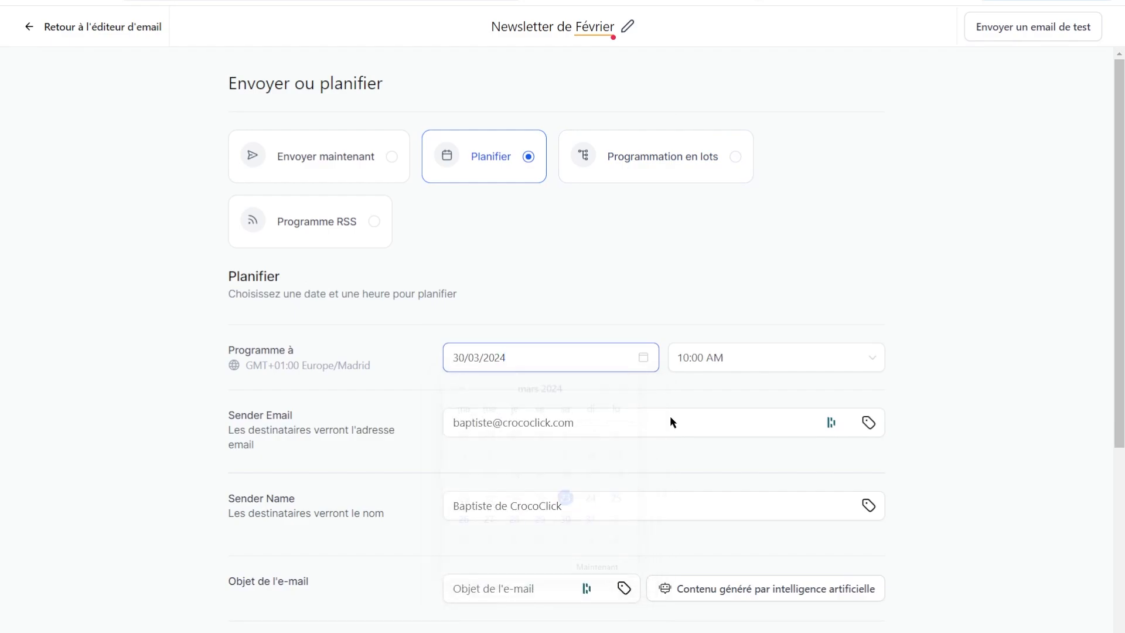
{"action": "left_click", "coordinate": [705, 362]}
{"action": "scroll", "coordinate": [731, 527], "scroll_direction": "up", "scroll_amount": 8}
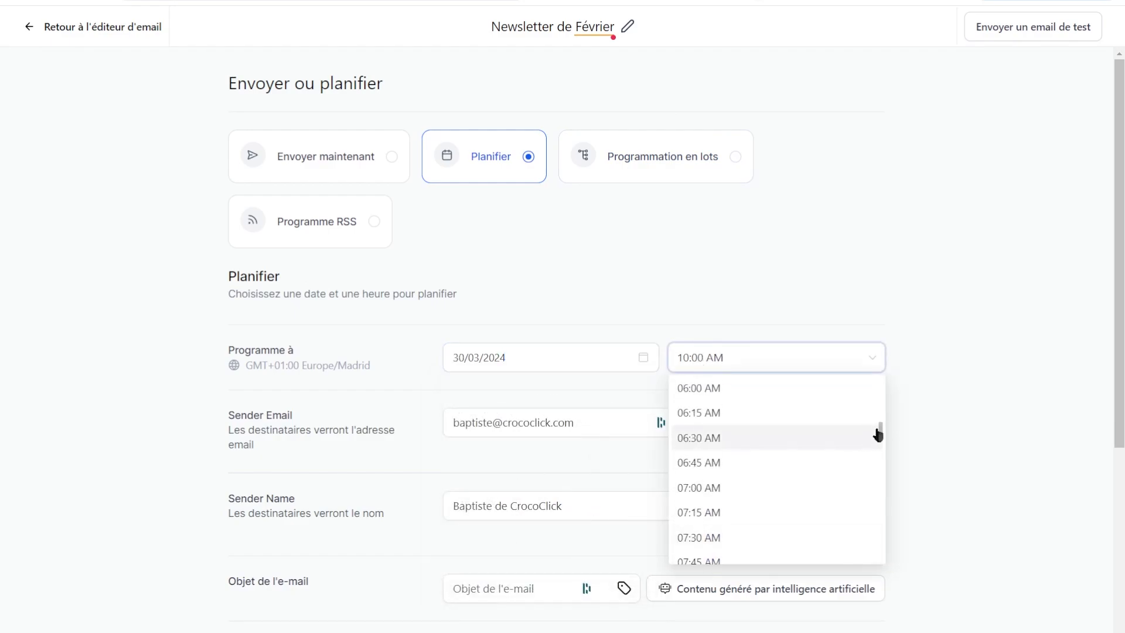
{"action": "left_click", "coordinate": [754, 556]}
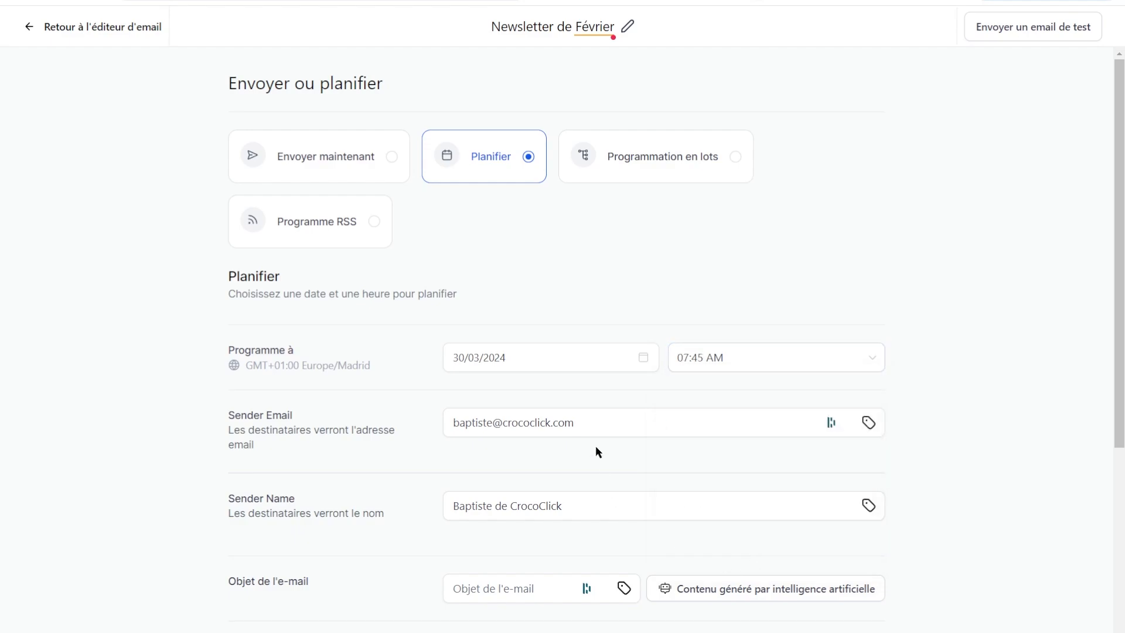
{"action": "scroll", "coordinate": [594, 463], "scroll_direction": "down", "scroll_amount": 3}
Check the sender fields and enter the email subject 'Ma super newsletter'.
{"action": "left_click", "coordinate": [472, 274]}
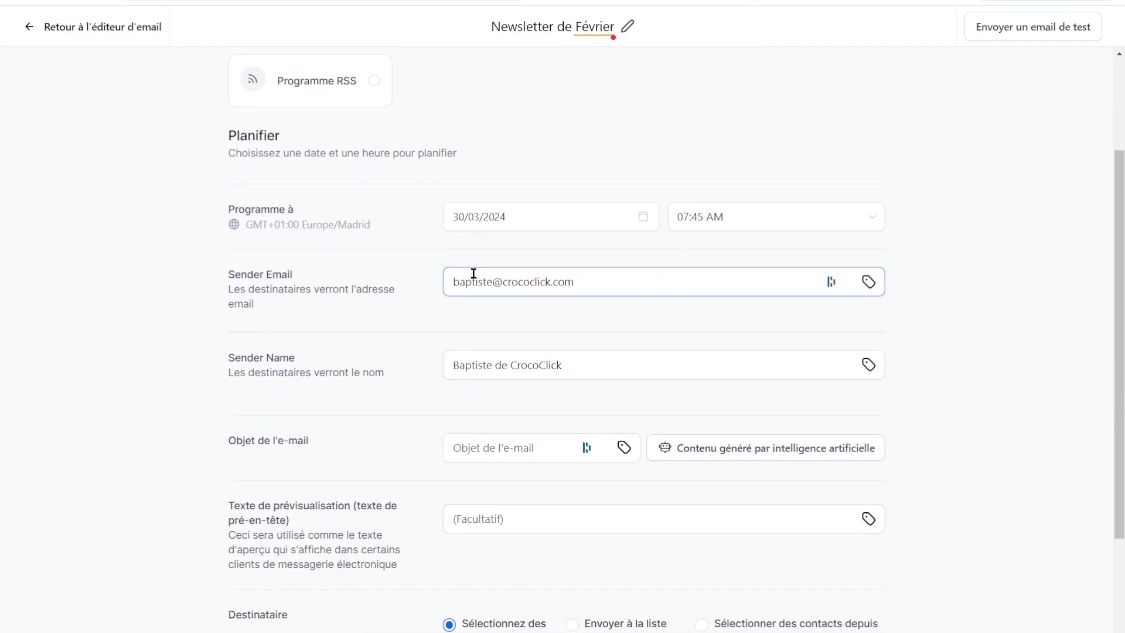
{"action": "left_click", "coordinate": [263, 330]}
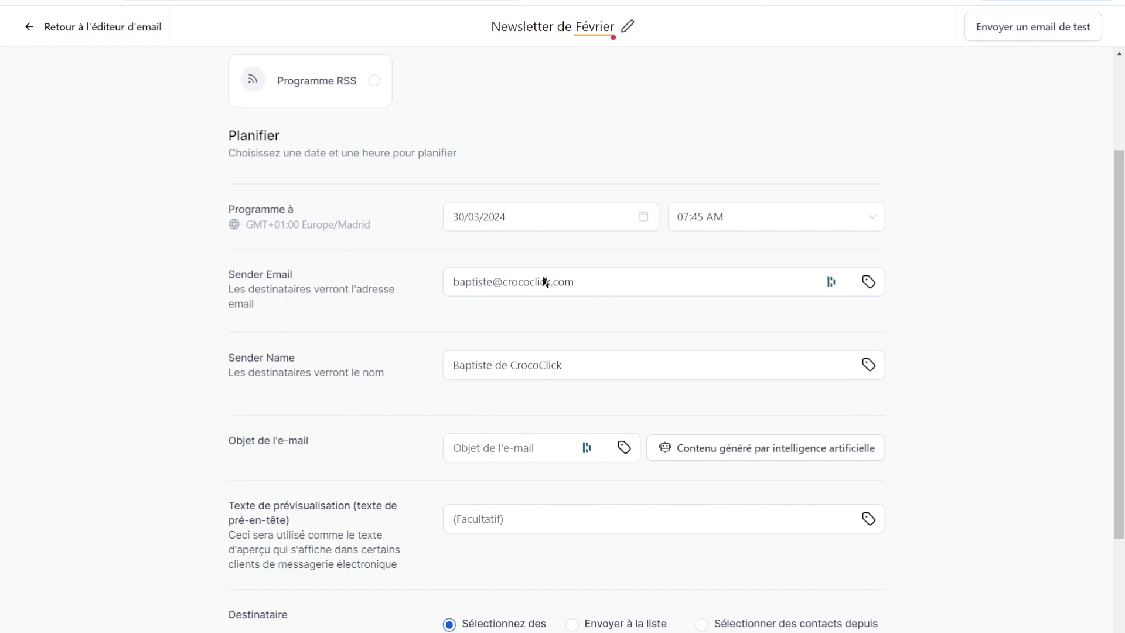
{"action": "left_click", "coordinate": [525, 449]}
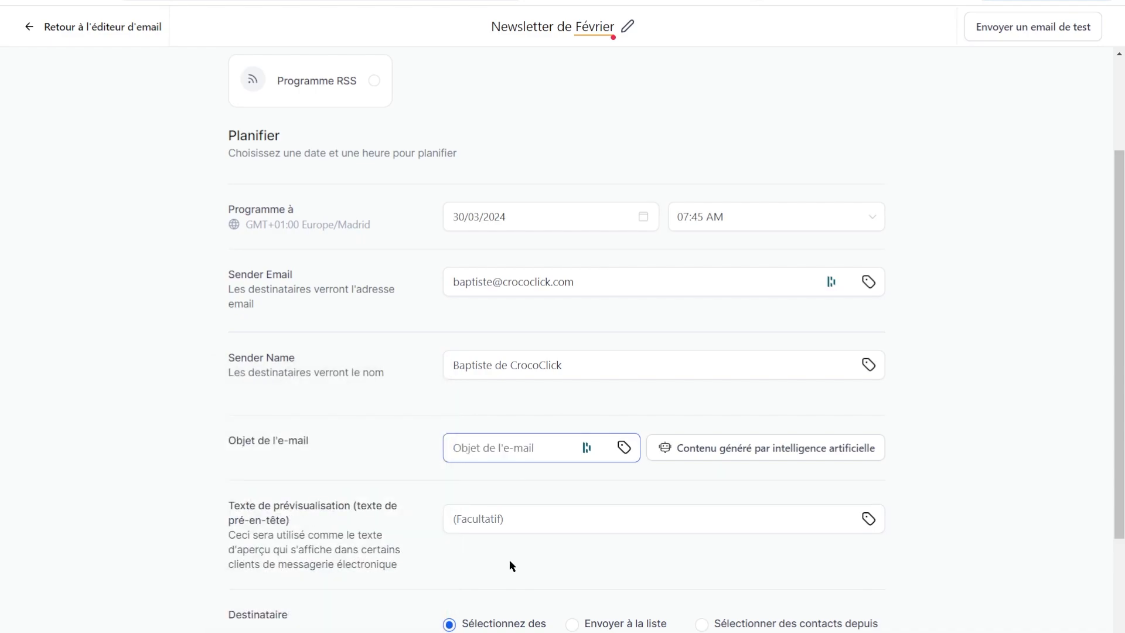
{"action": "type", "text": "Ma super newsletter"}
{"action": "scroll", "coordinate": [508, 560], "scroll_direction": "down", "scroll_amount": 1}
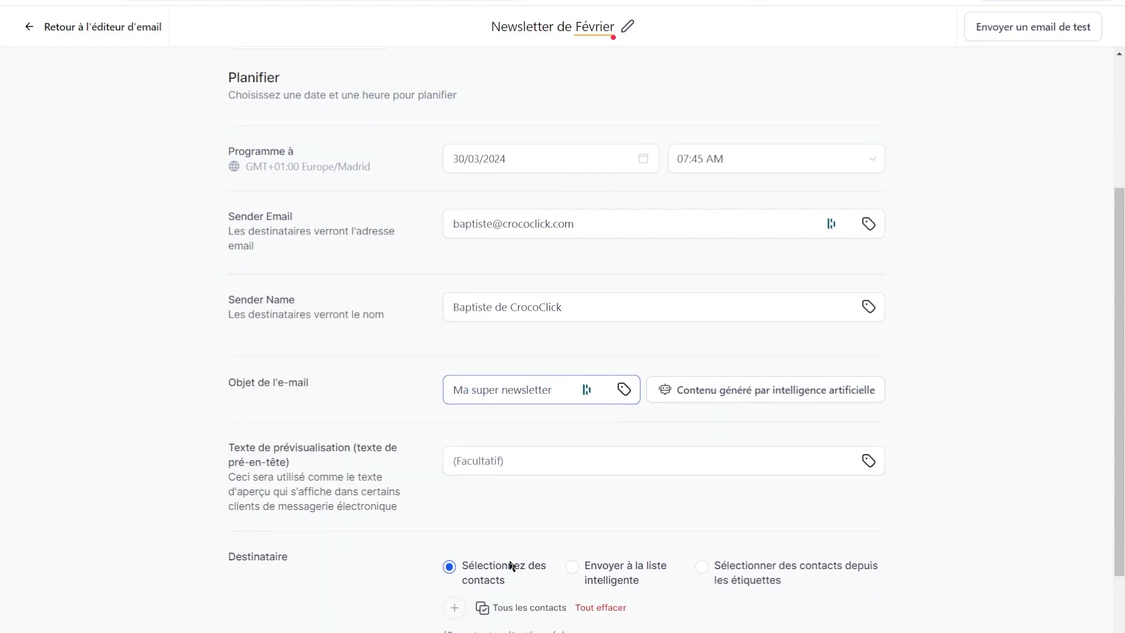
{"action": "scroll", "coordinate": [513, 474], "scroll_direction": "up", "scroll_amount": 2}
{"action": "left_click", "coordinate": [511, 498]}
{"action": "scroll", "coordinate": [520, 590], "scroll_direction": "down", "scroll_amount": 5}
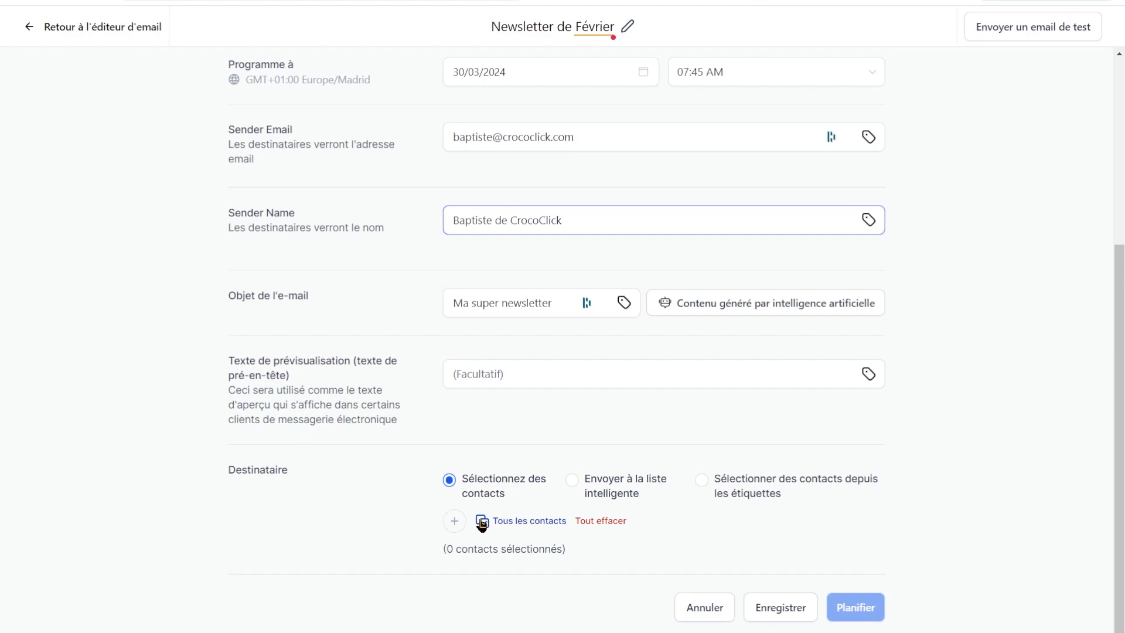
Select recipients by the tag a acheté formation "mindset de champion" instead of a smart list.
{"action": "left_click", "coordinate": [611, 480]}
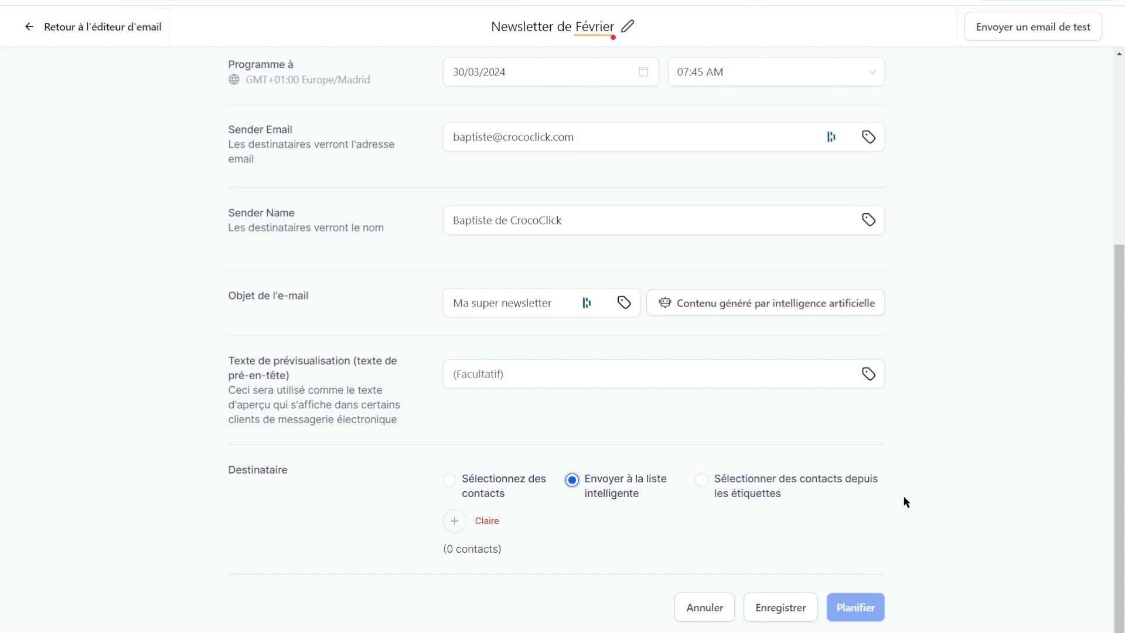
{"action": "left_click", "coordinate": [773, 484]}
{"action": "left_click", "coordinate": [454, 522]}
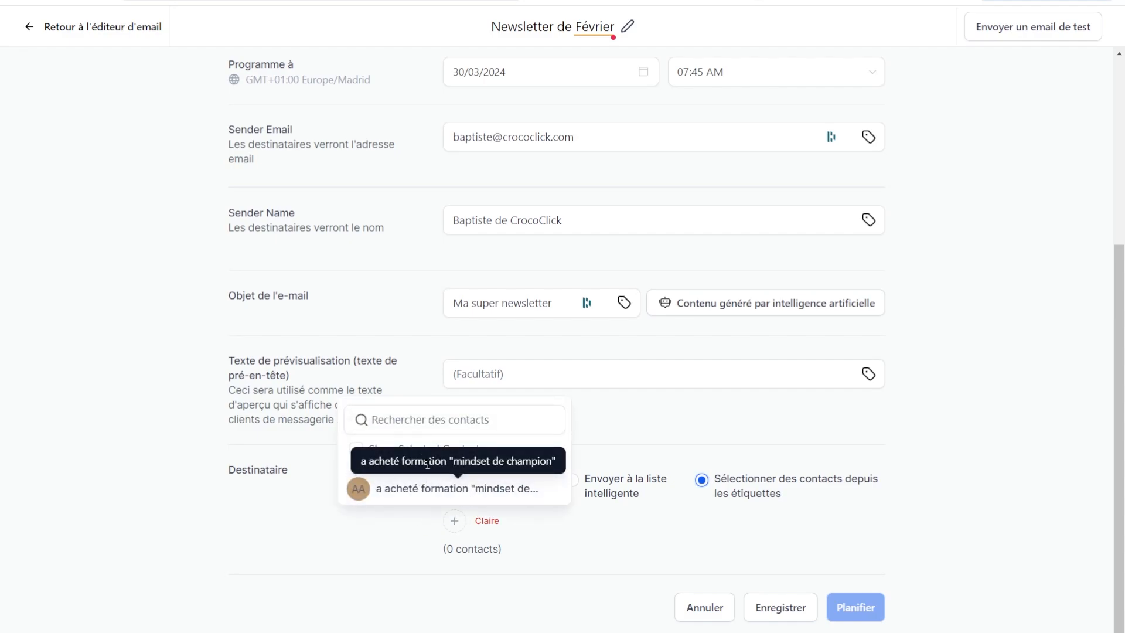
{"action": "left_click", "coordinate": [444, 489]}
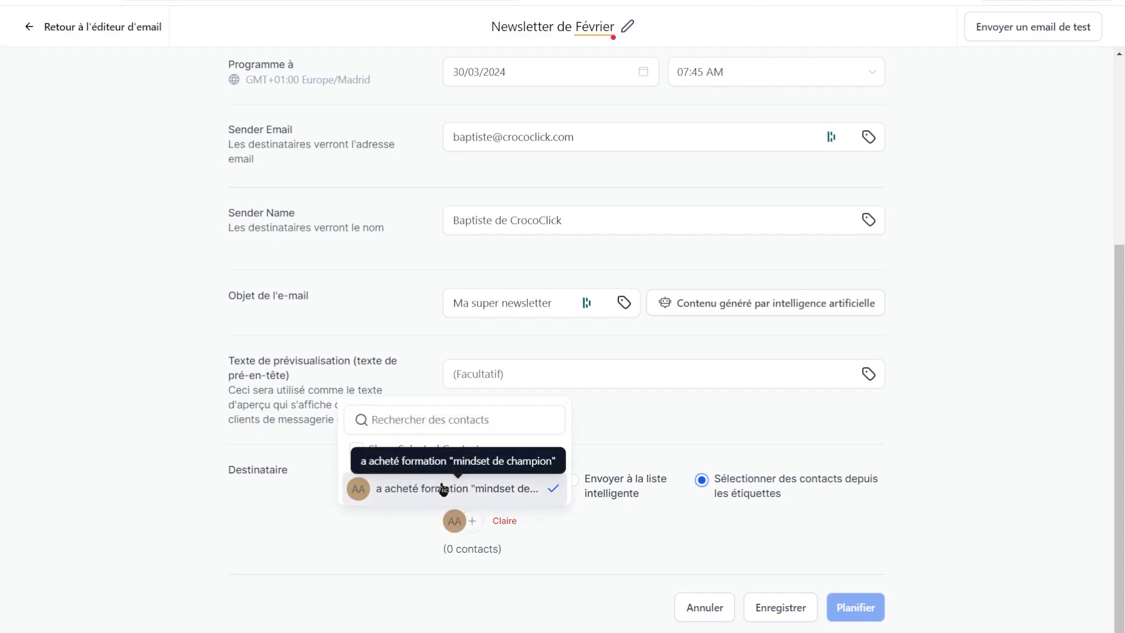
{"action": "left_click", "coordinate": [673, 526]}
Check the 20-contact count and include contacts tagged before the send date.
{"action": "left_click_drag", "start_coordinate": [454, 549], "coordinate": [492, 545]}
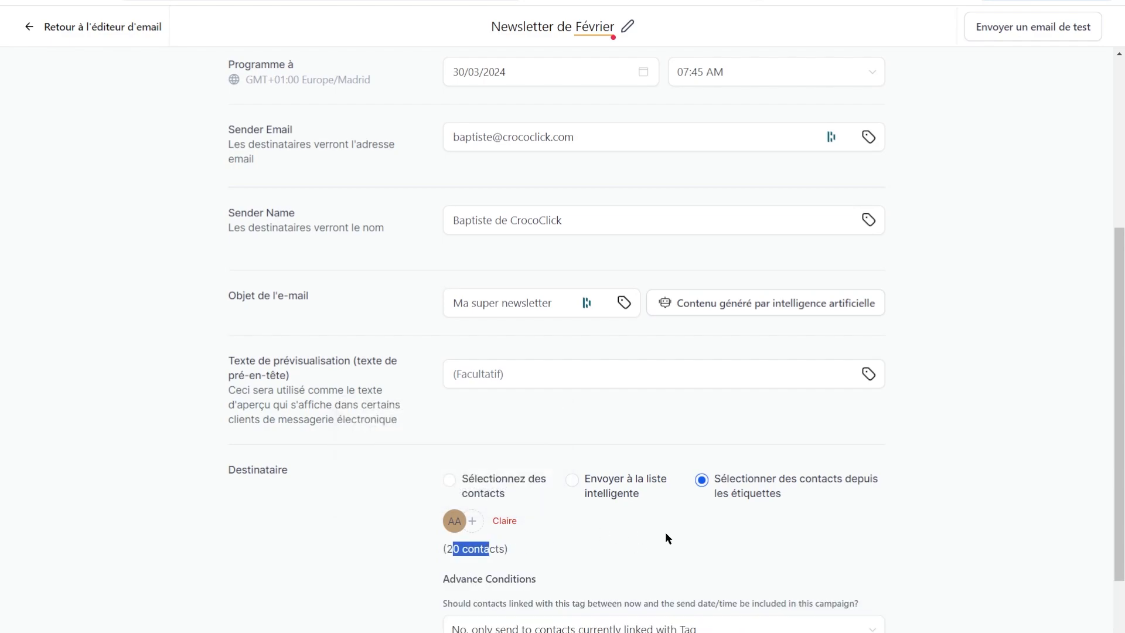
{"action": "double_click", "coordinate": [665, 531]}
{"action": "middle_click", "coordinate": [681, 527]}
{"action": "scroll", "coordinate": [687, 576], "scroll_direction": "down", "scroll_amount": 1}
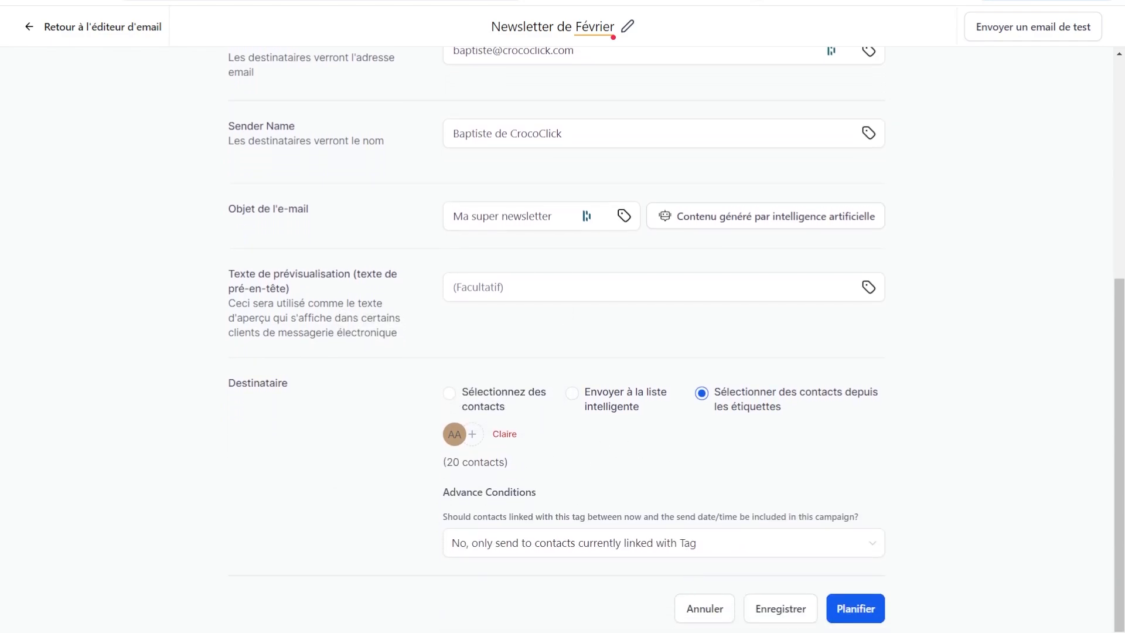
{"action": "left_click", "coordinate": [535, 542]}
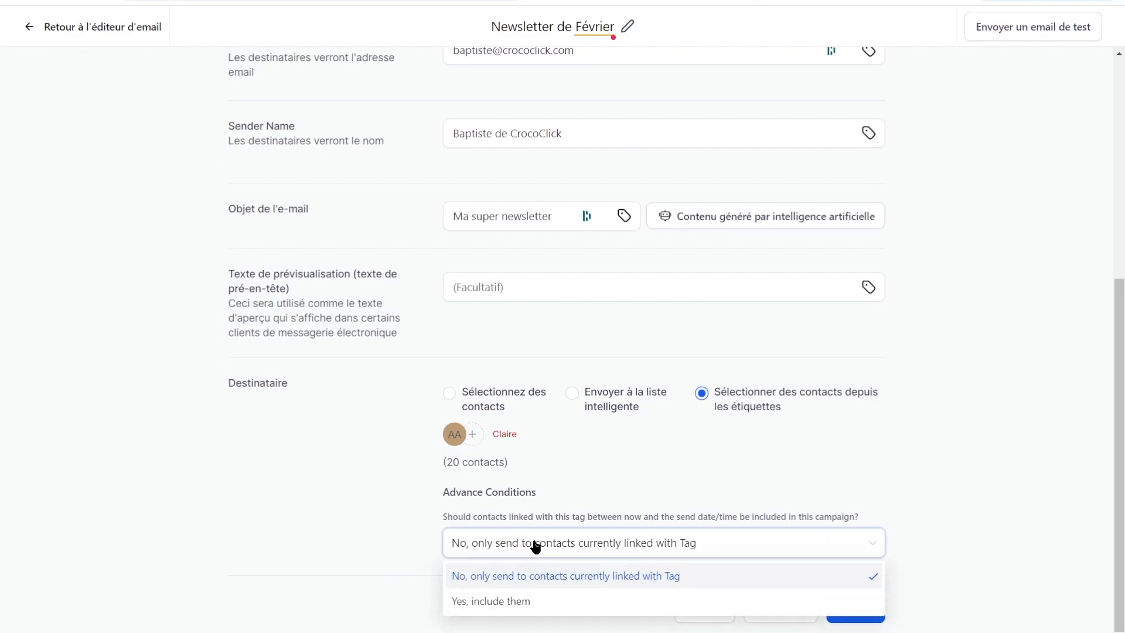
{"action": "left_click", "coordinate": [642, 485]}
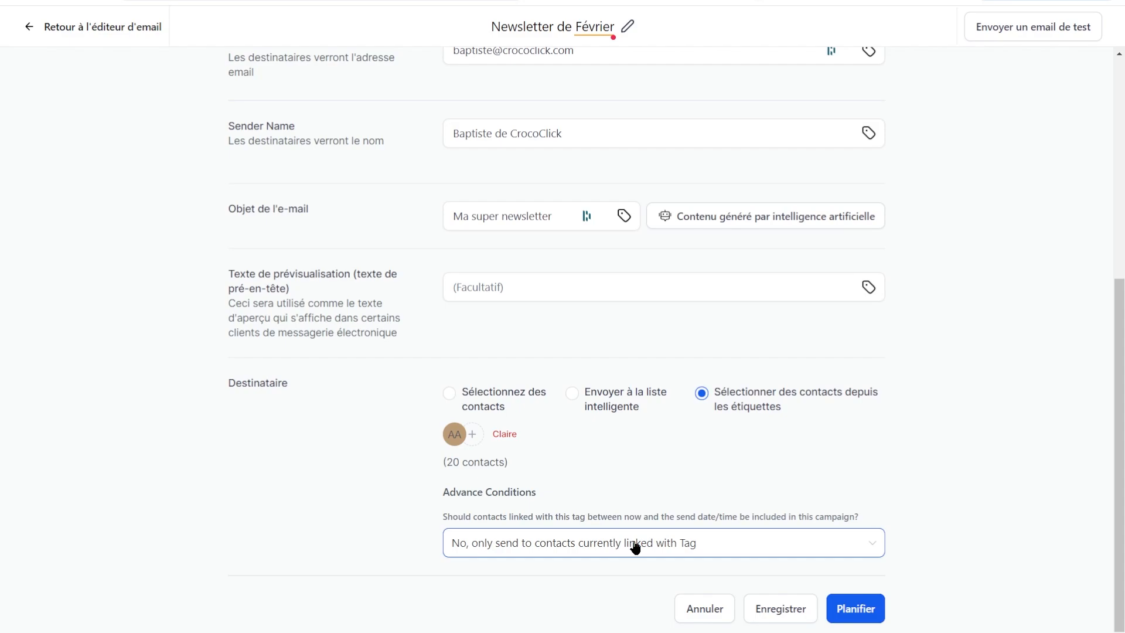
{"action": "left_click", "coordinate": [635, 547]}
{"action": "left_click", "coordinate": [496, 604]}
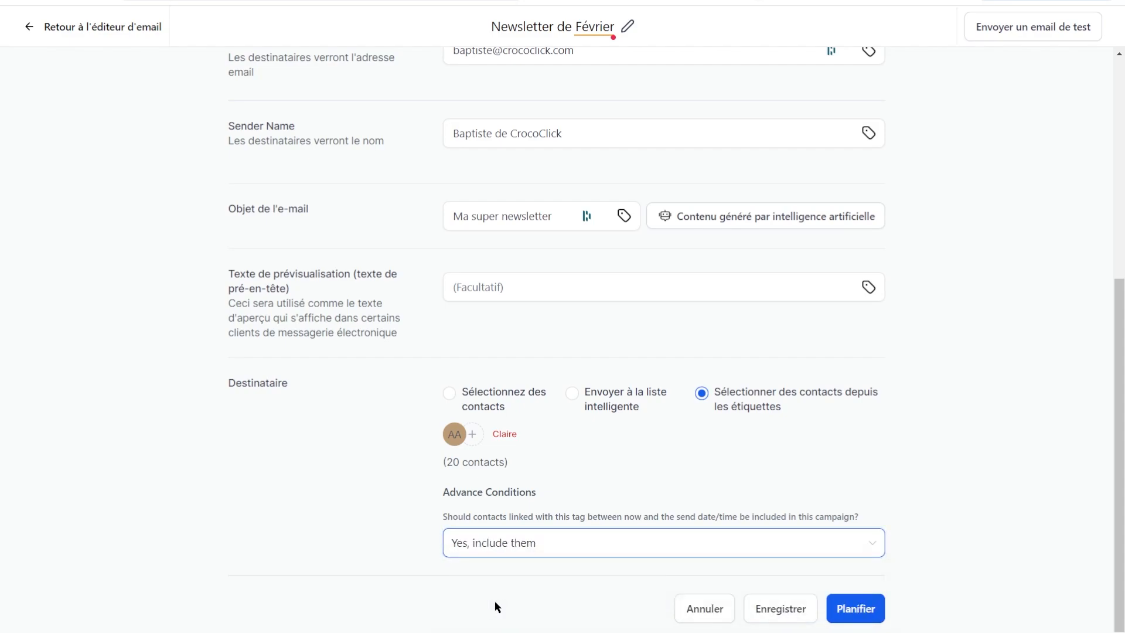
Switch to picking contacts directly and add three individual contacts.
{"action": "left_click", "coordinate": [455, 402]}
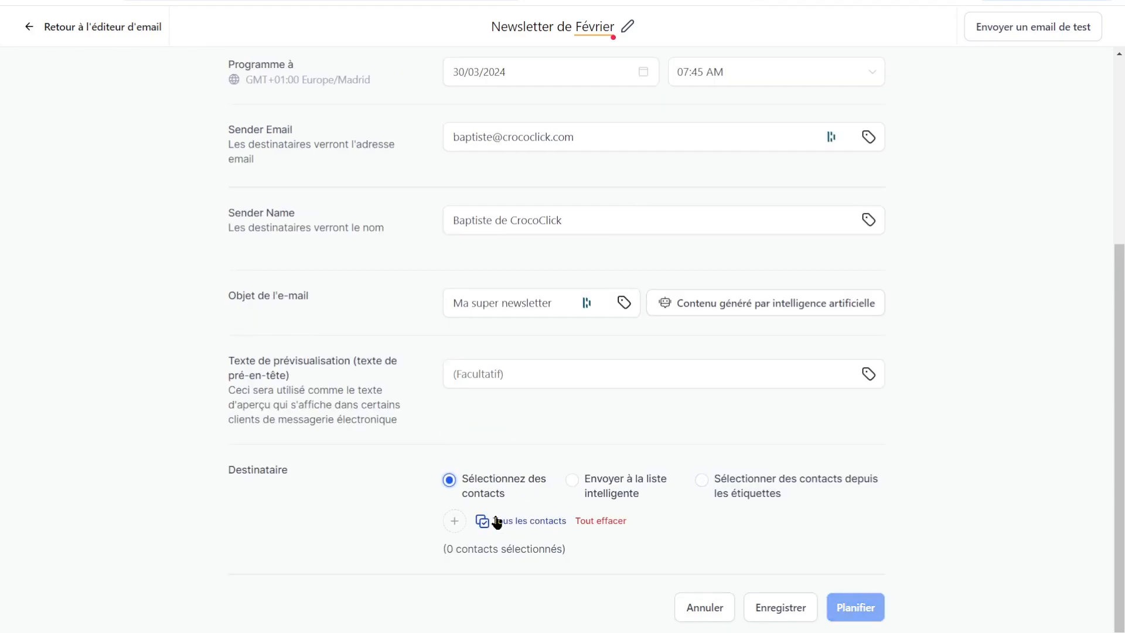
{"action": "left_click", "coordinate": [456, 520]}
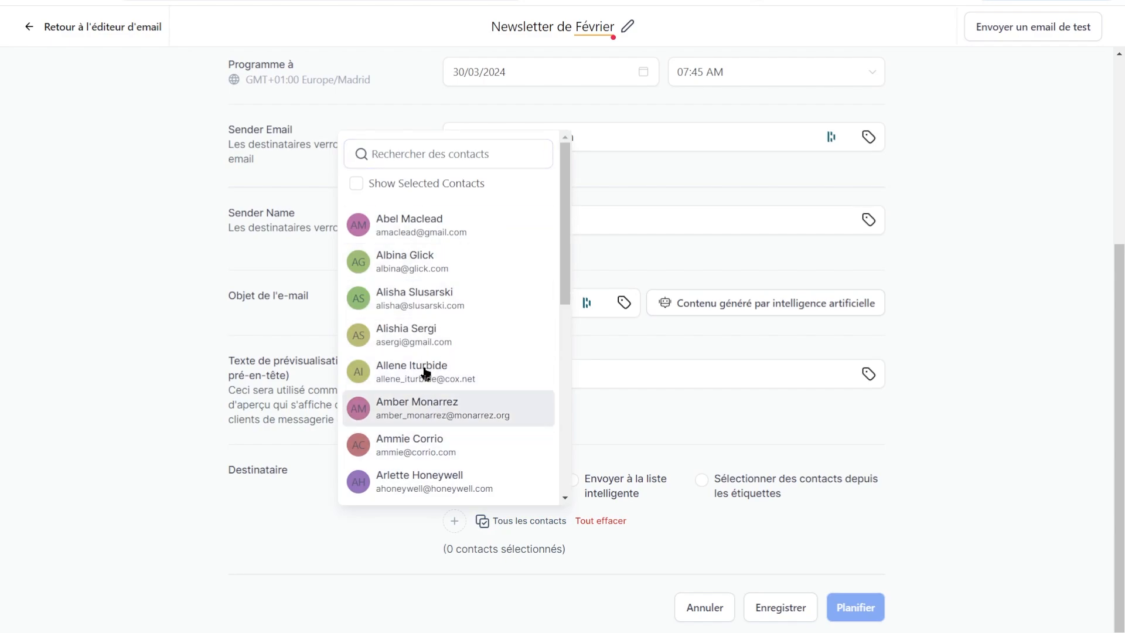
{"action": "left_click", "coordinate": [437, 336]}
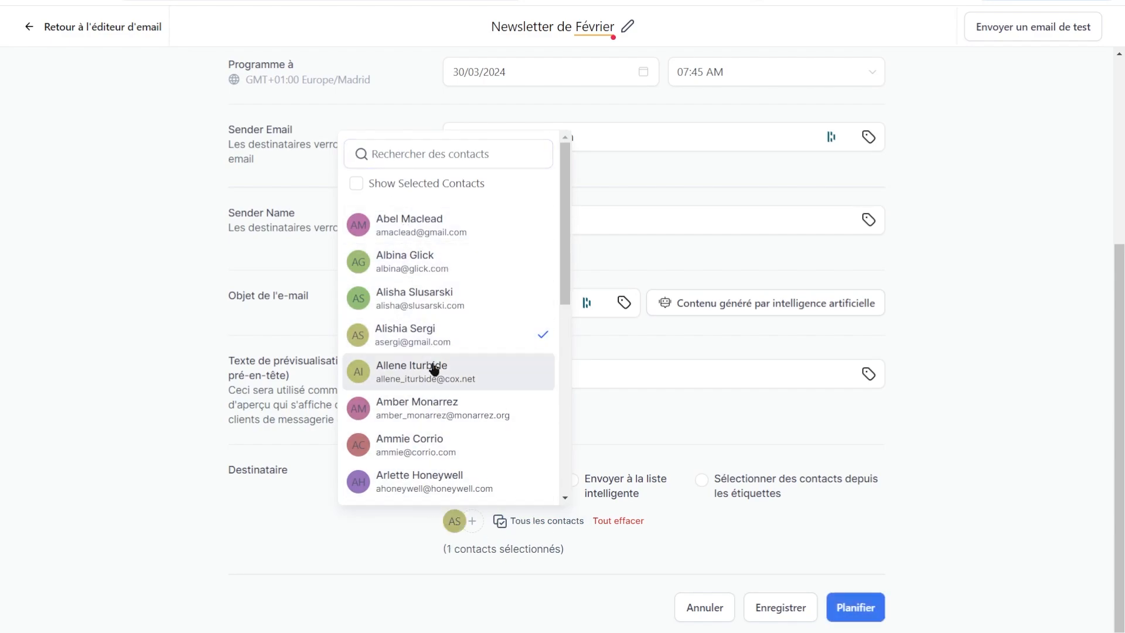
{"action": "left_click", "coordinate": [433, 371]}
{"action": "left_click", "coordinate": [431, 445]}
Select all 99 contacts and schedule the campaign for 30/03/2024 07:45 AM.
{"action": "left_click", "coordinate": [433, 558]}
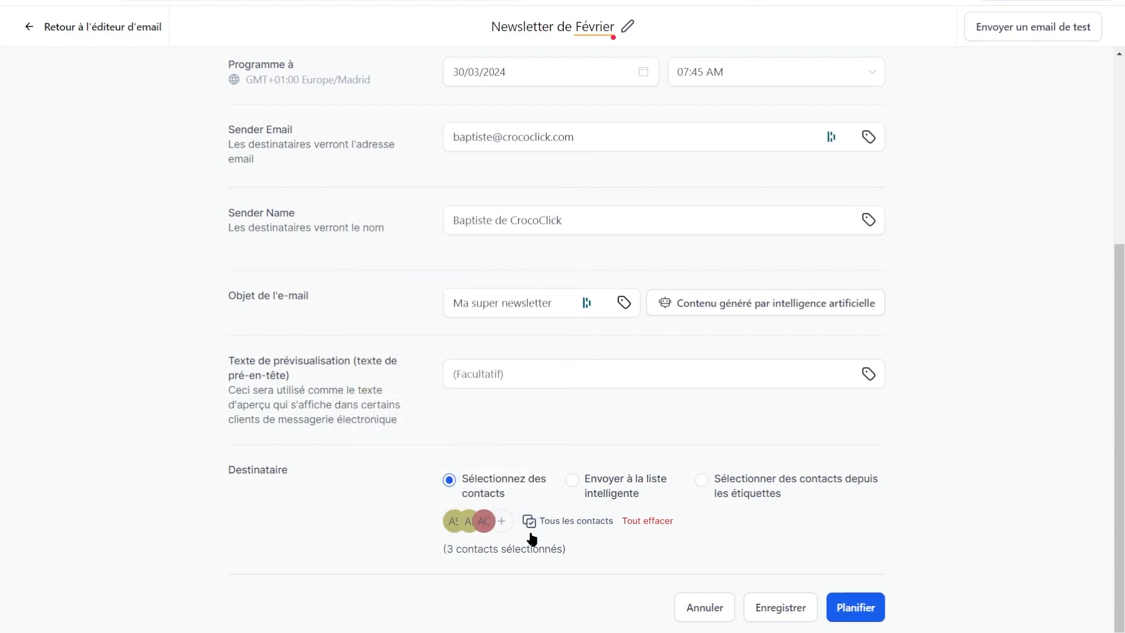
{"action": "left_click", "coordinate": [529, 520]}
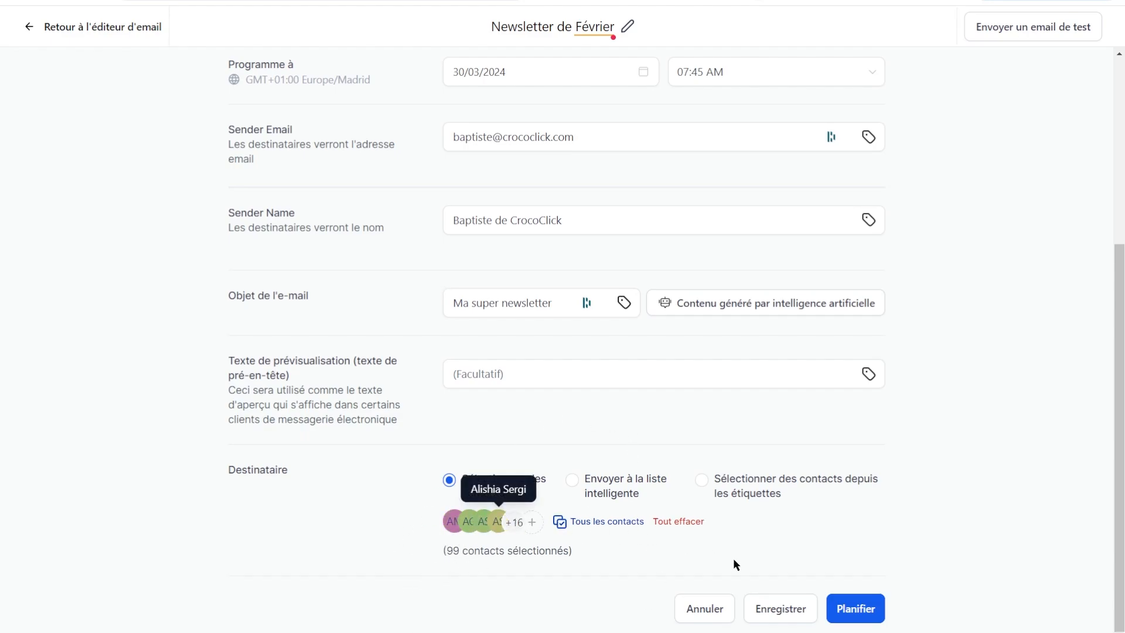
{"action": "left_click", "coordinate": [860, 613]}
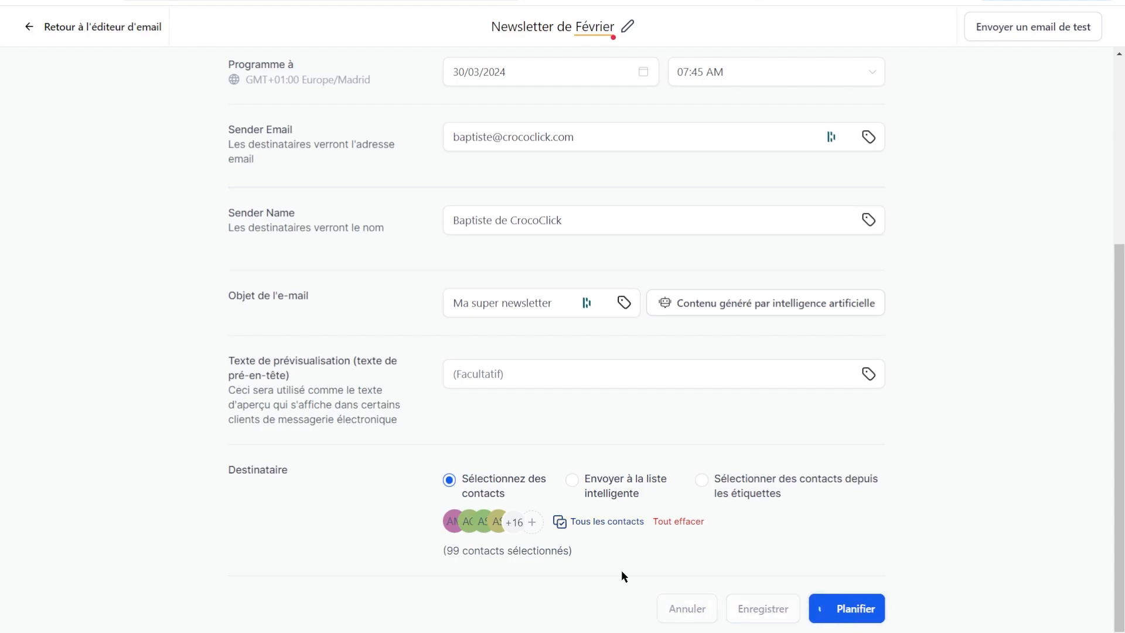